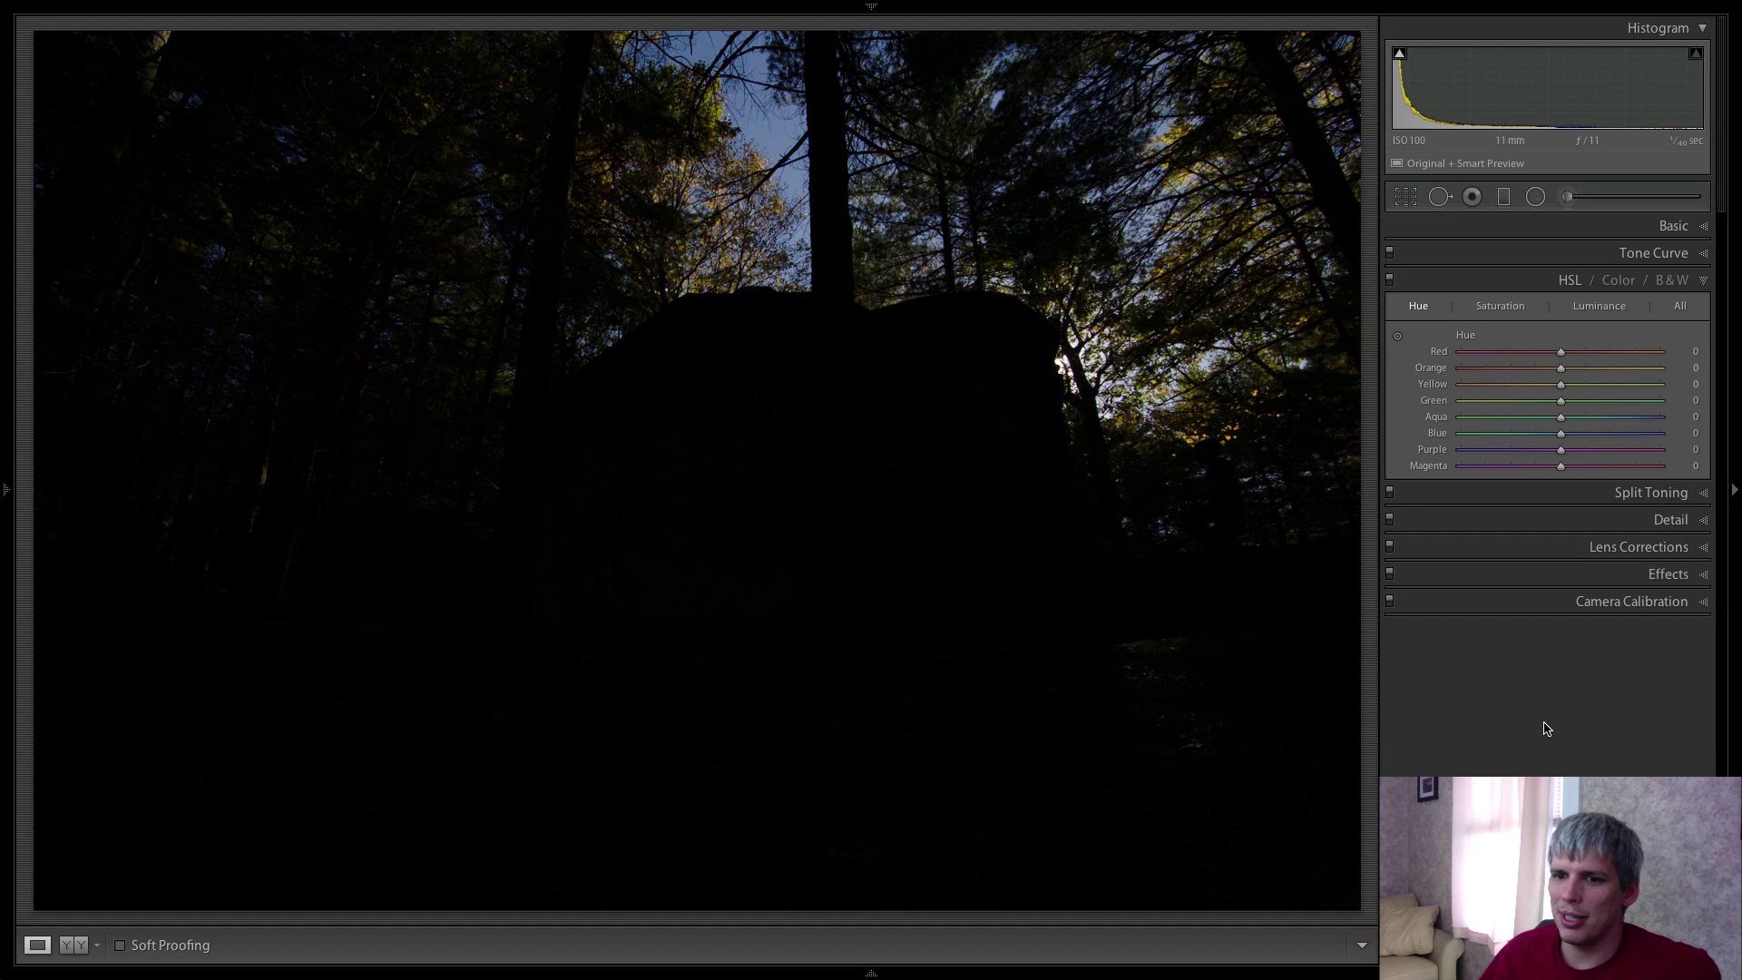
# Collapse the HSL / Color / B&W panel and zoom in to inspect the dark forest photo.
pyautogui.click(1678, 279)
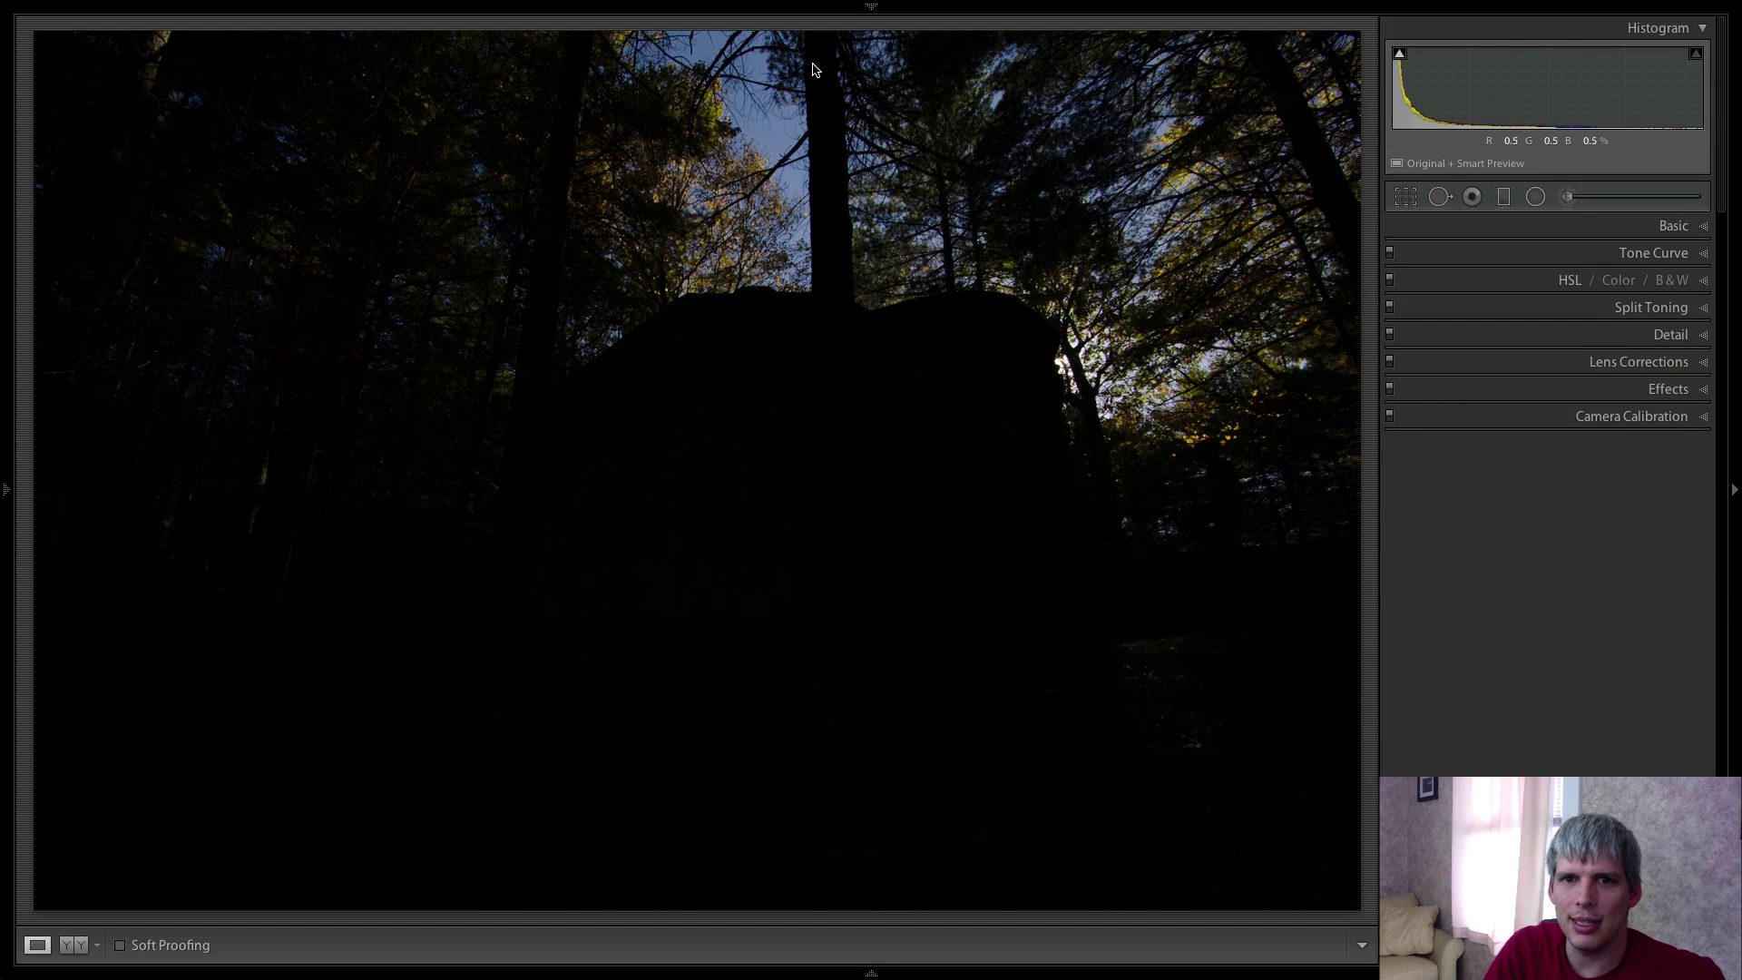
pyautogui.moveTo(1086, 441); pyautogui.dragTo(825, 430)
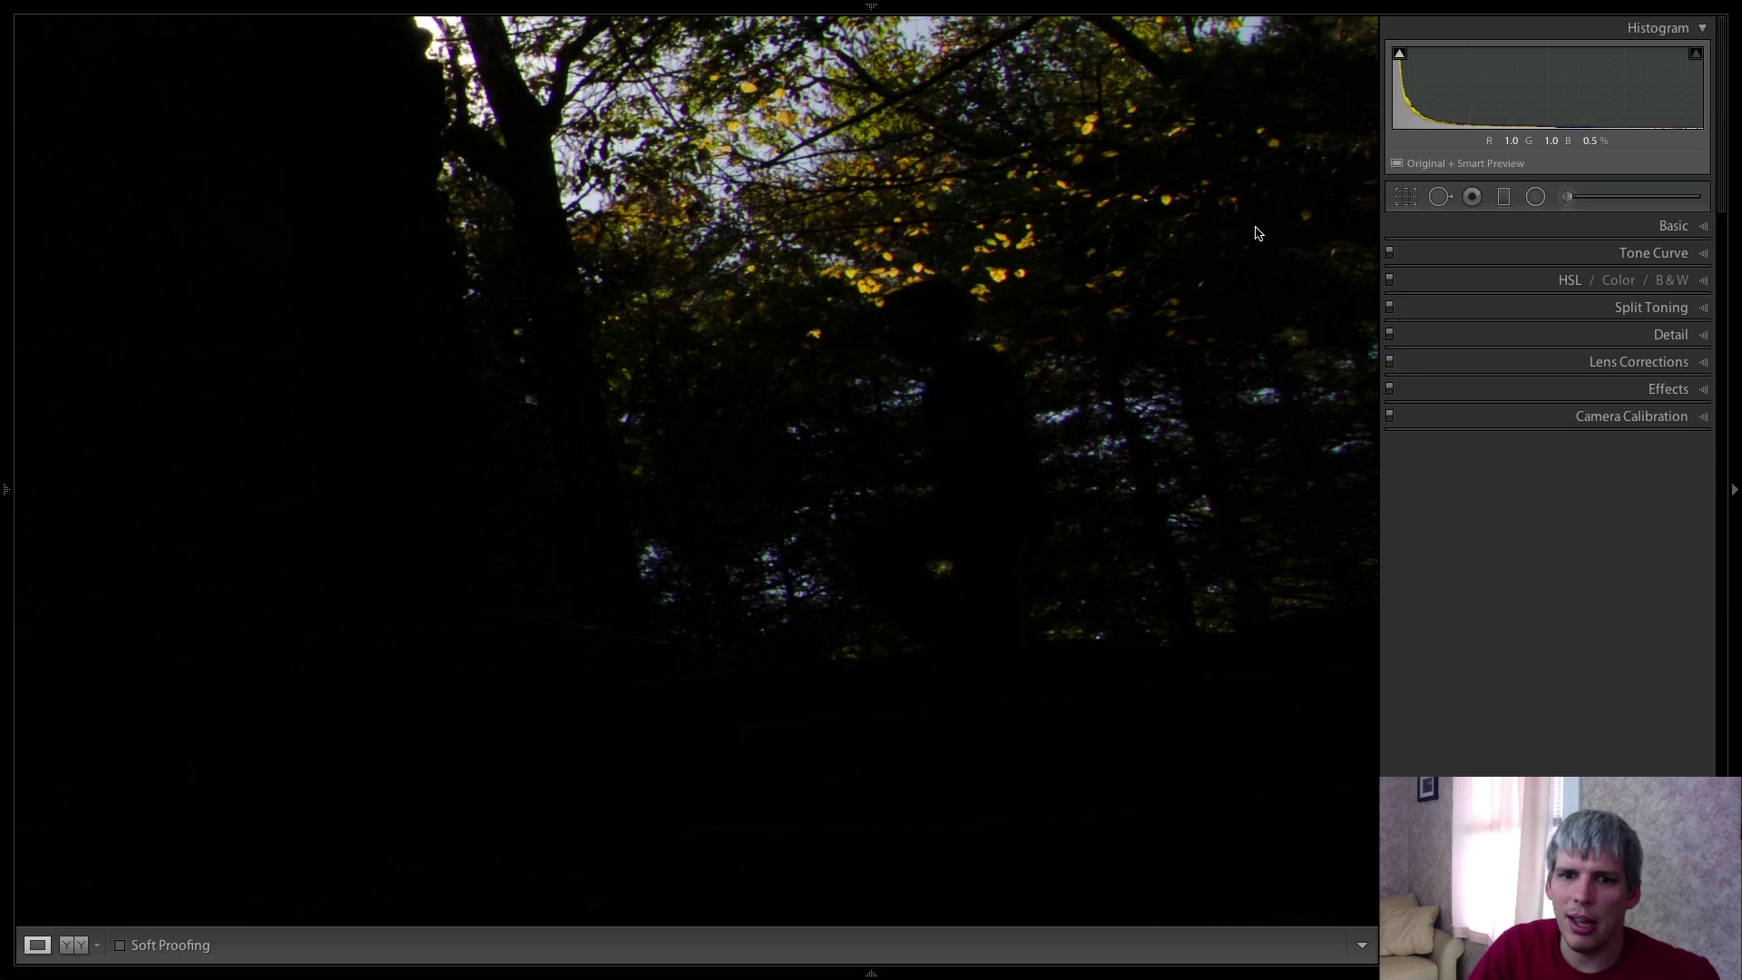
# In the Basic panel, push Exposure far up and check the boy by the hut at 1:1.
pyautogui.click(1664, 226)
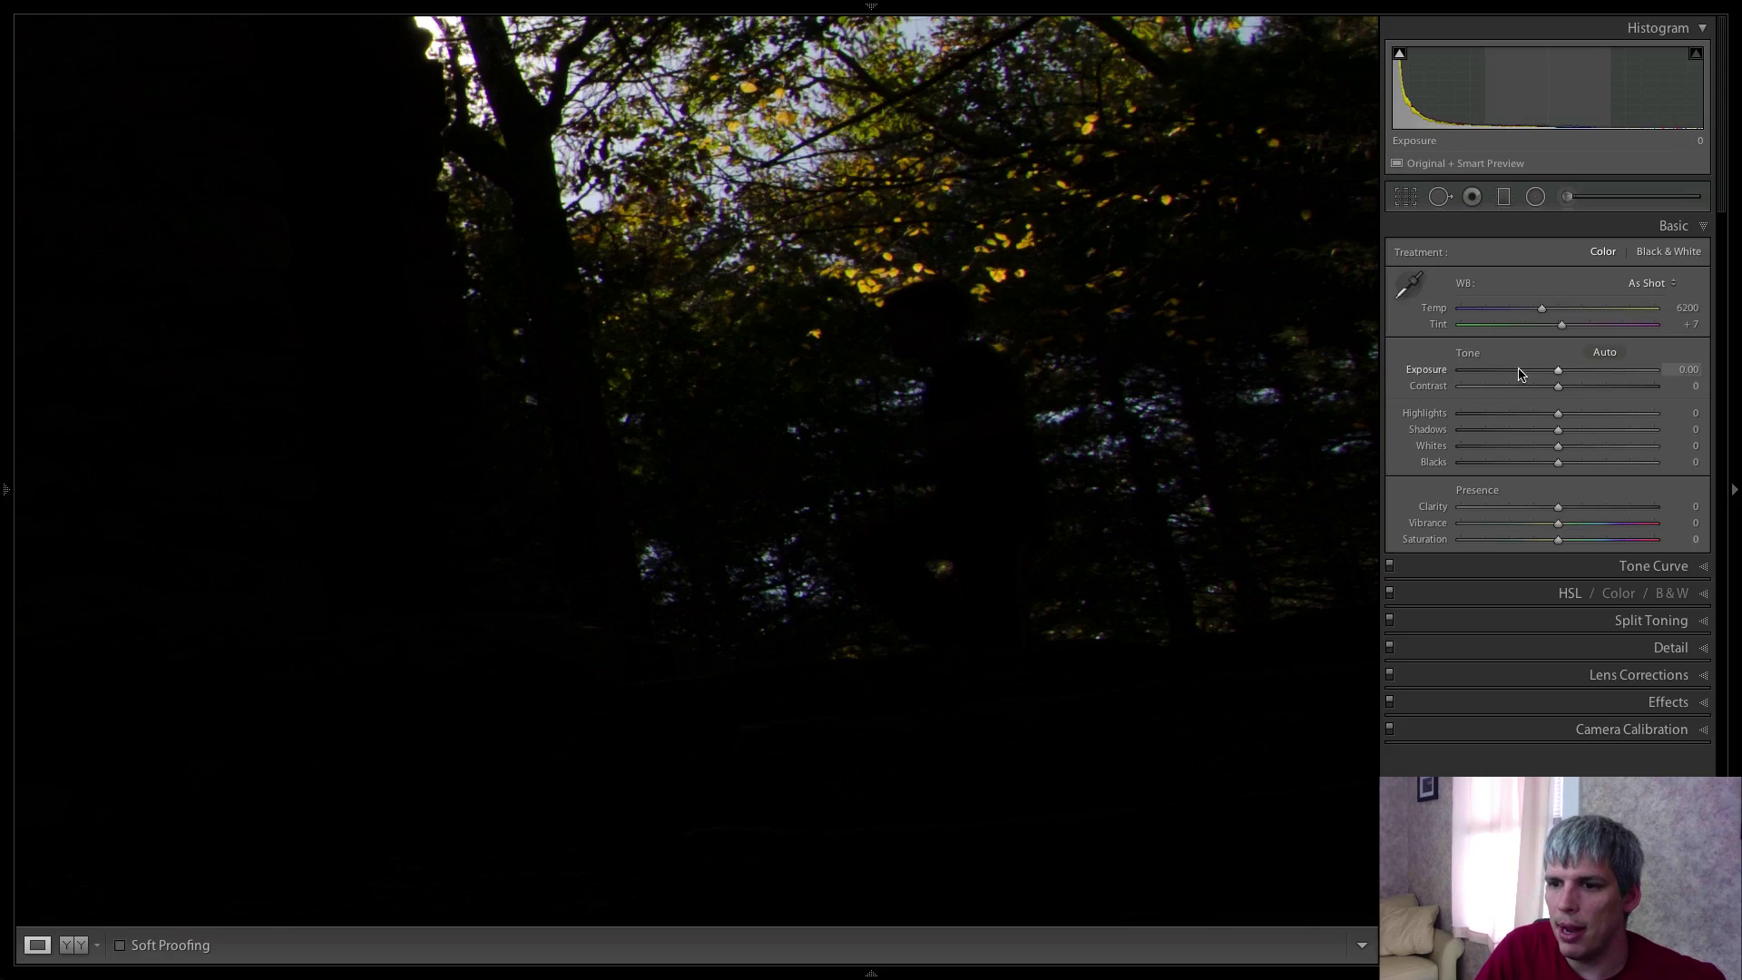
pyautogui.moveTo(1559, 374); pyautogui.dragTo(1637, 373)
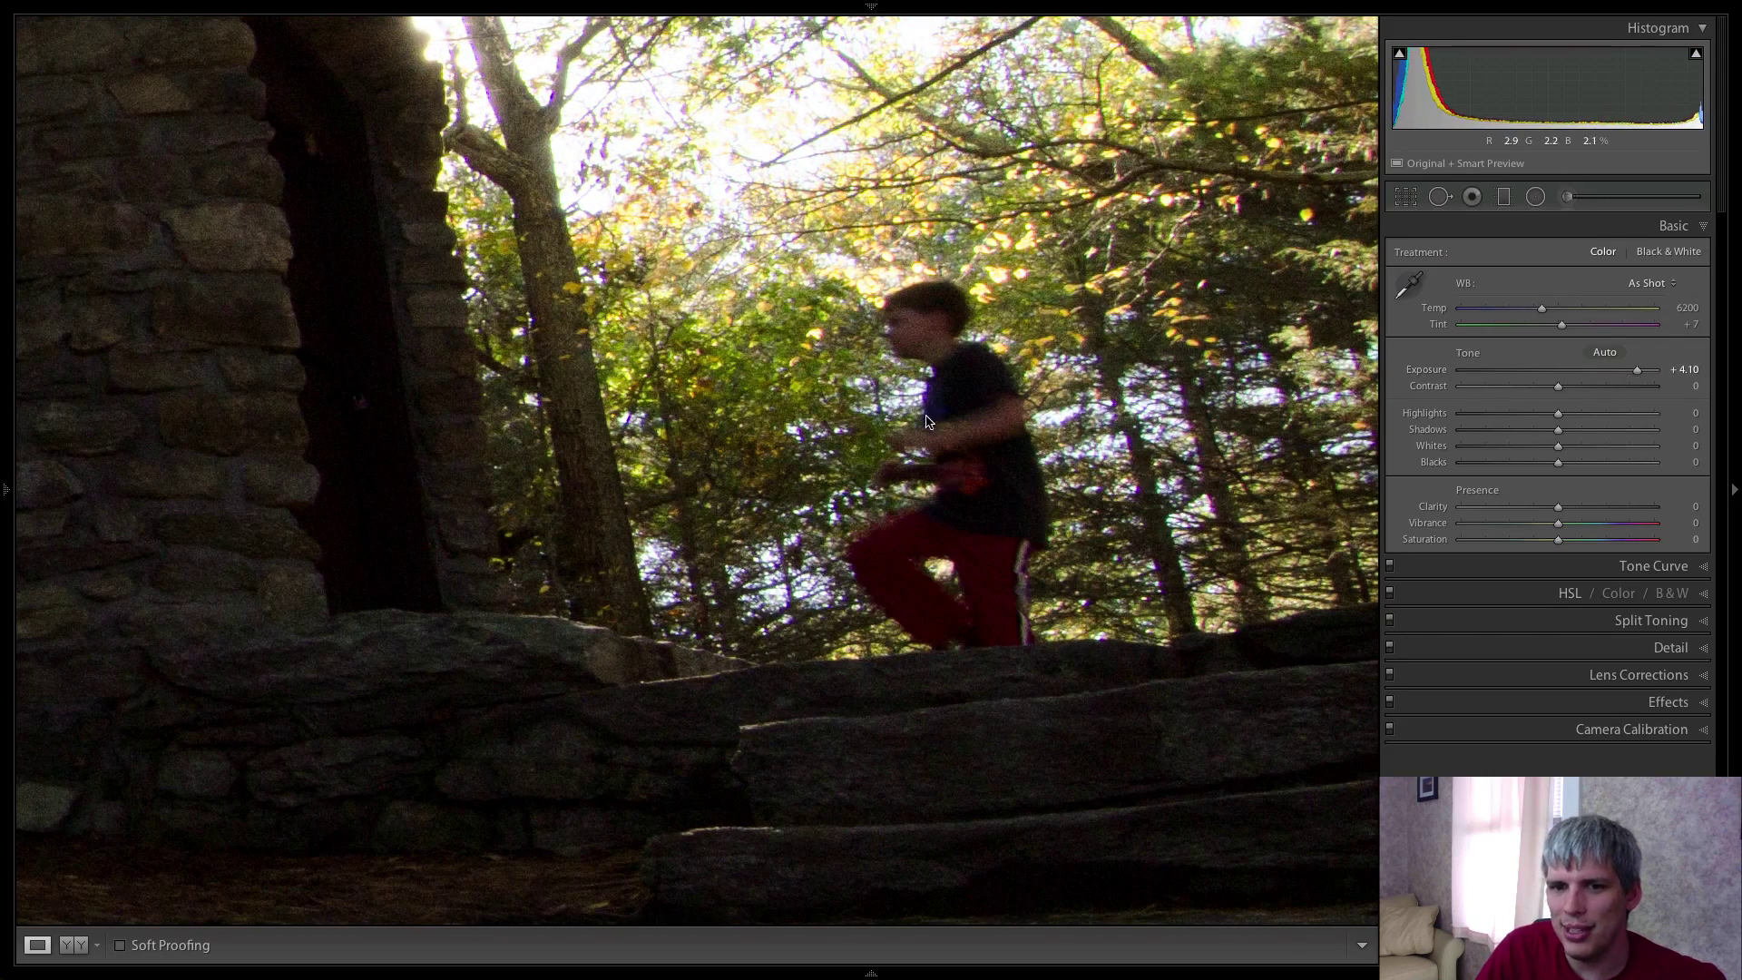
pyautogui.click(957, 466)
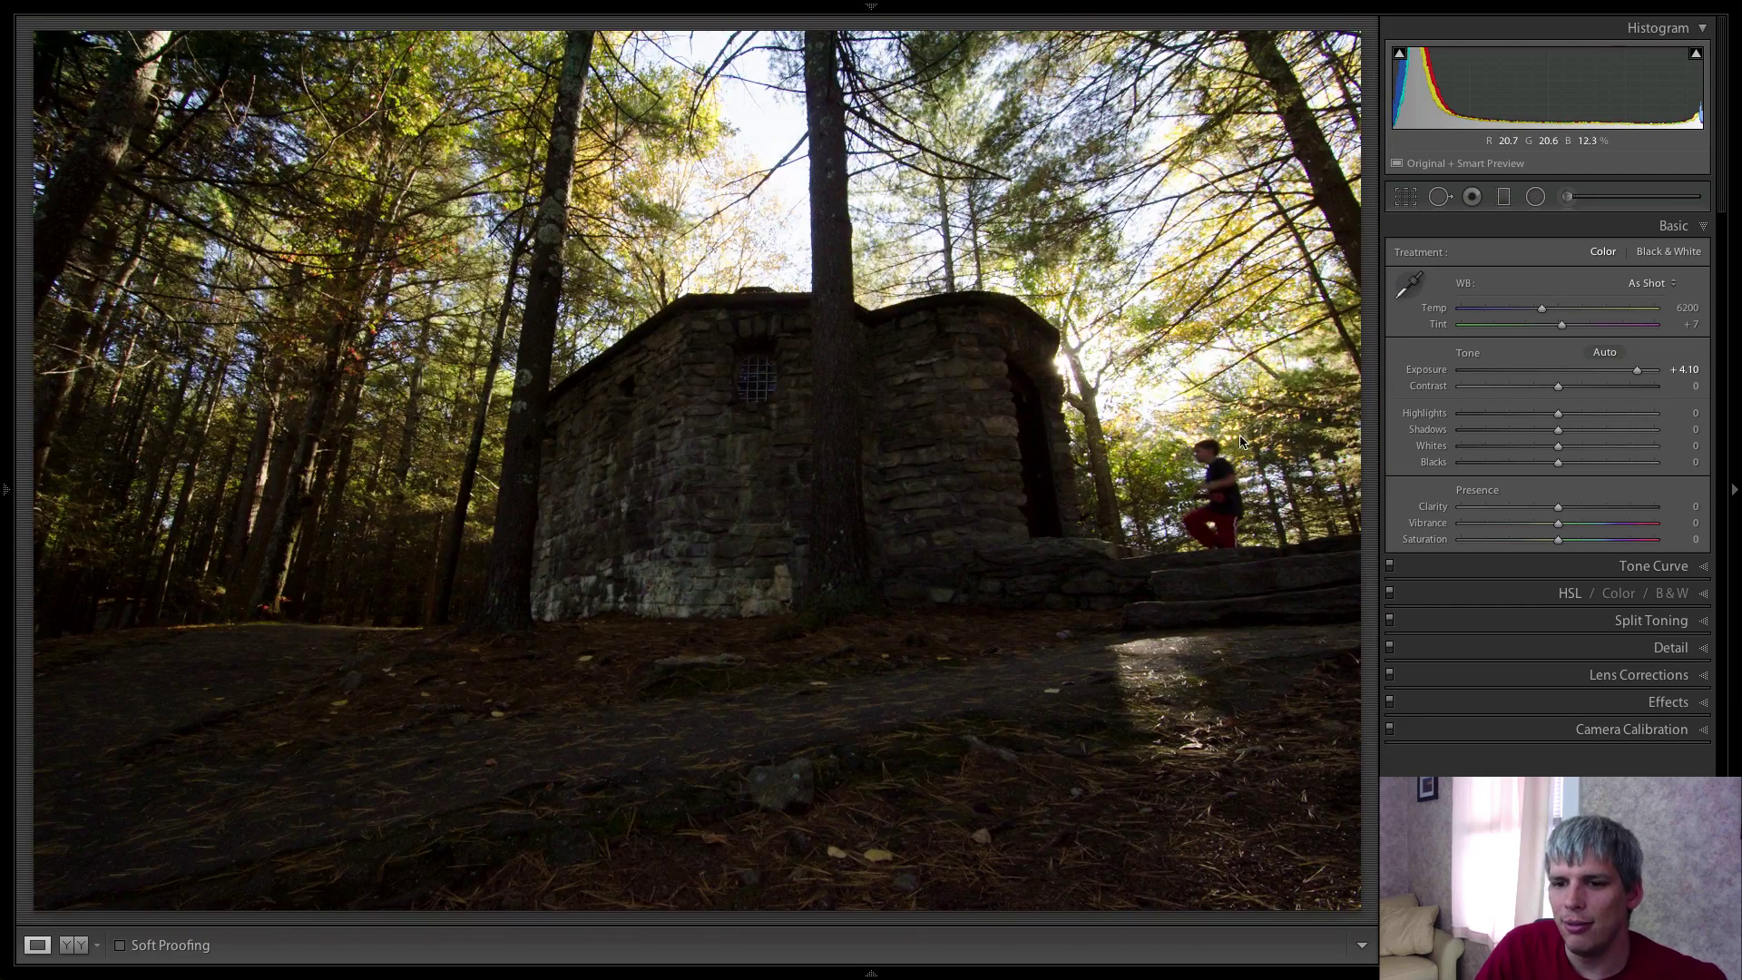
pyautogui.click(1221, 528)
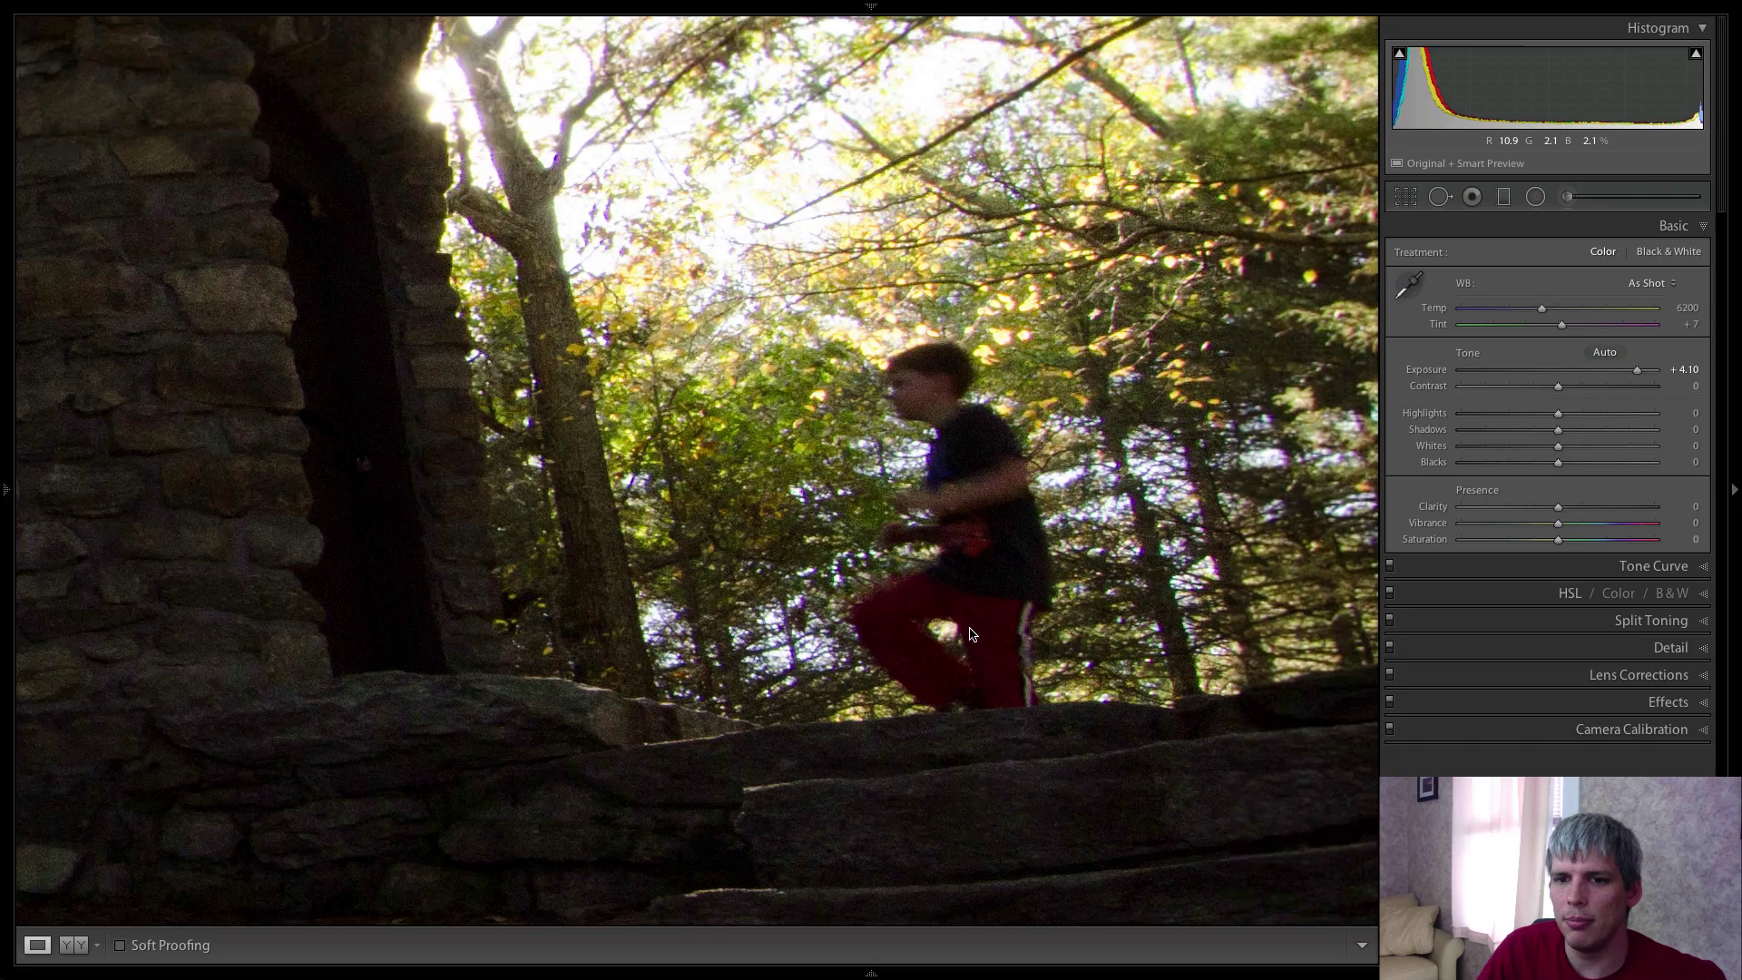
pyautogui.click(1342, 505)
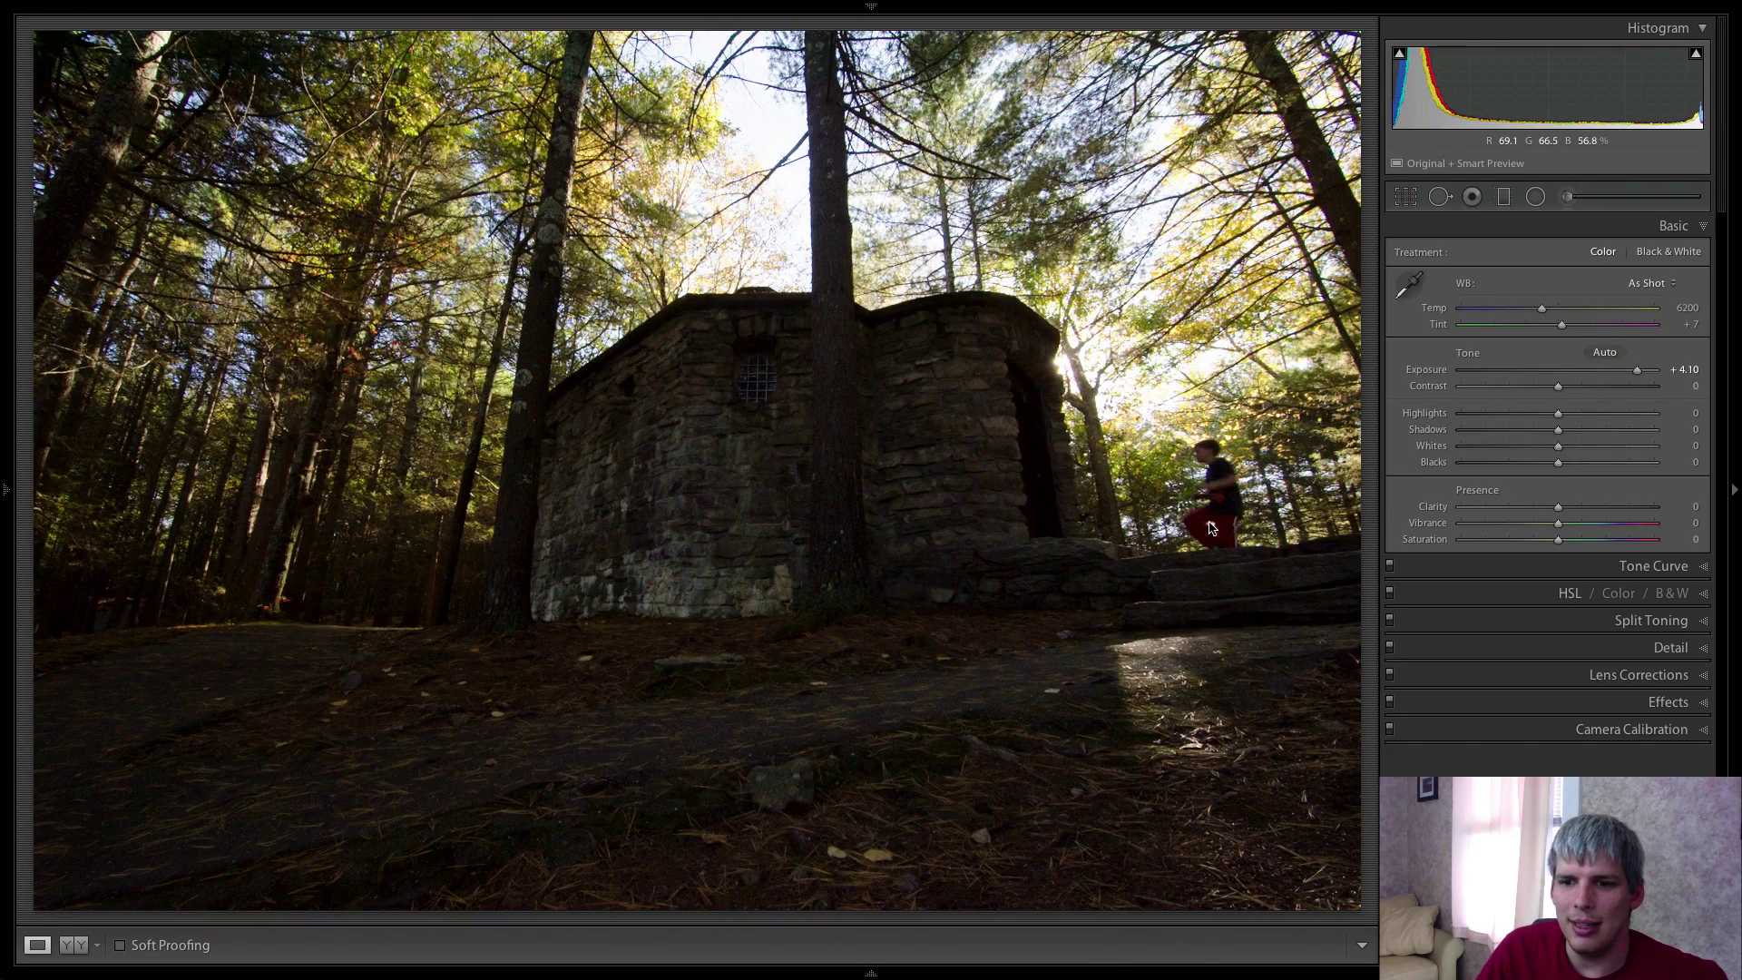
pyautogui.click(1197, 494)
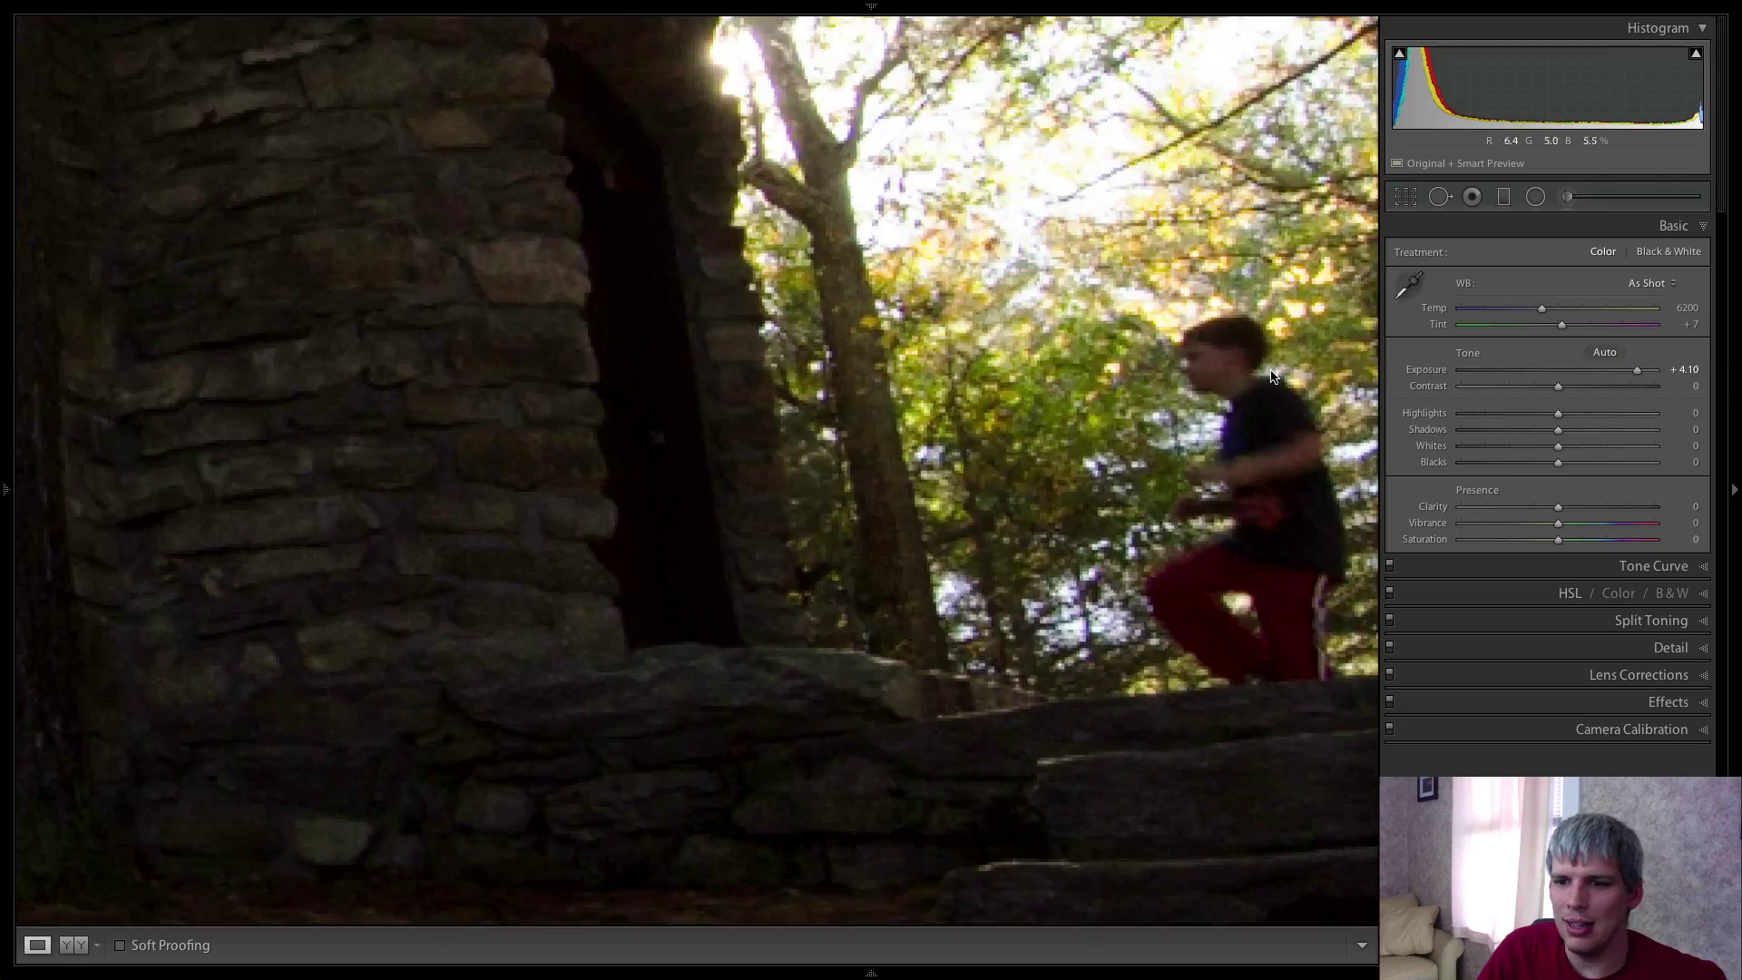
# Reset Exposure and raise it to +4.50, inspecting the stone wall and boy up close.
pyautogui.doubleClick(1445, 375)
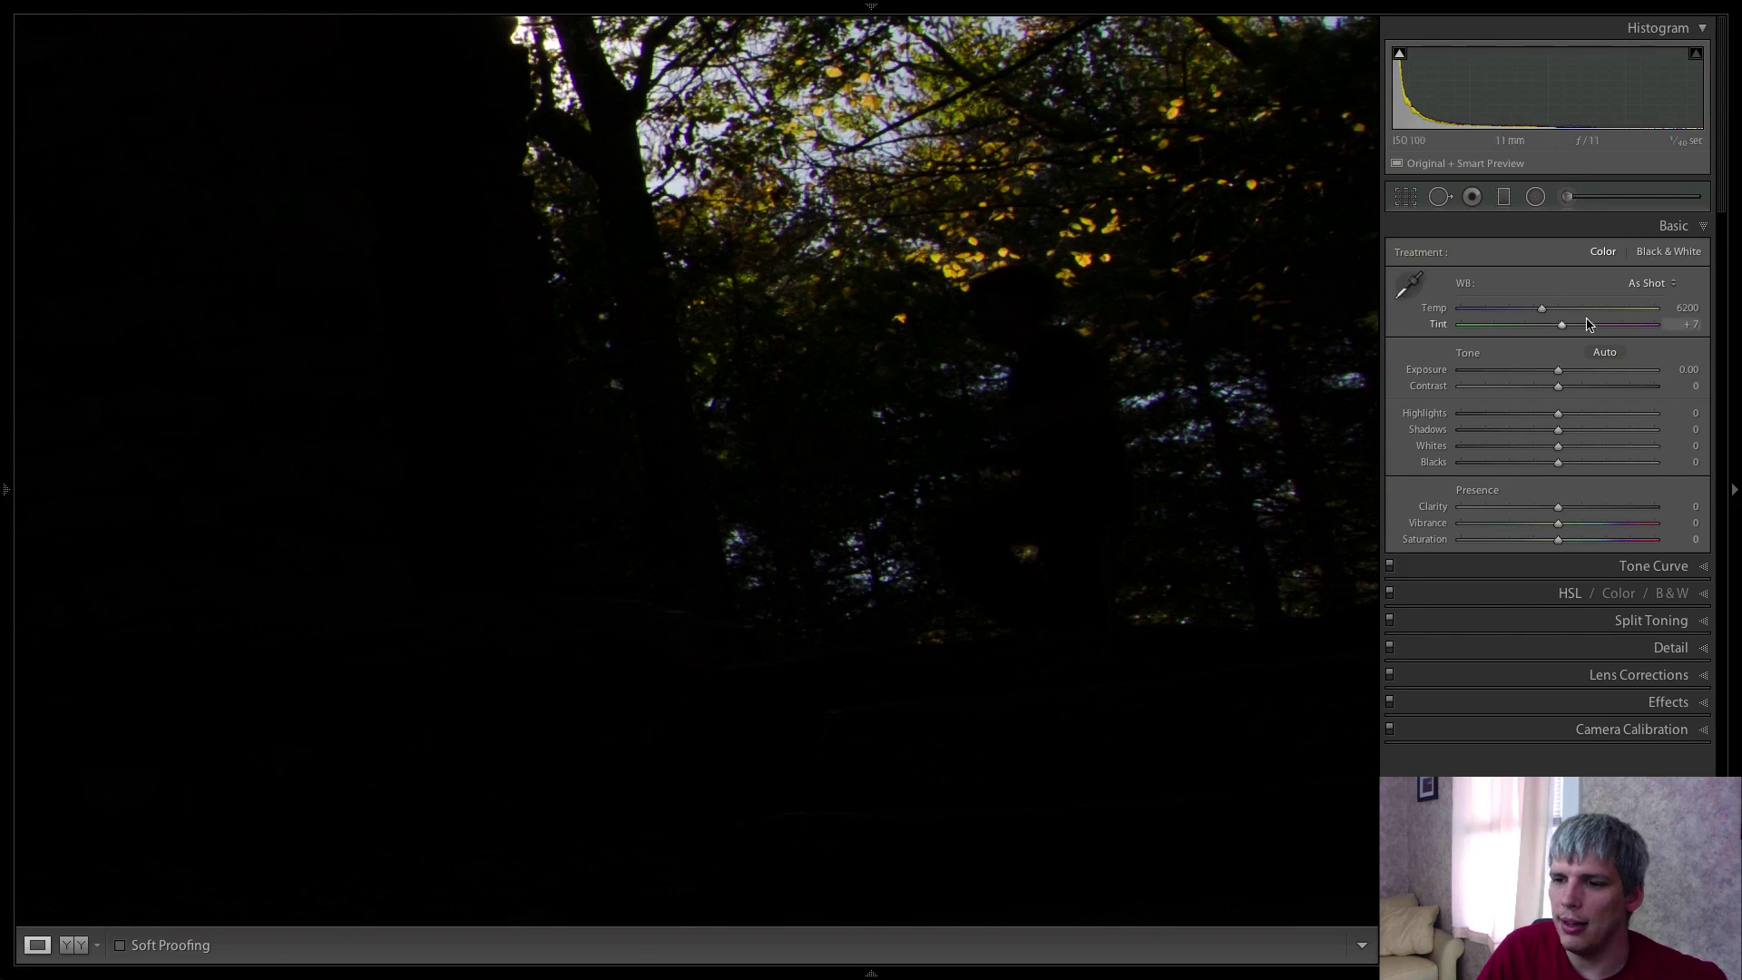
pyautogui.moveTo(1558, 370); pyautogui.dragTo(1645, 379)
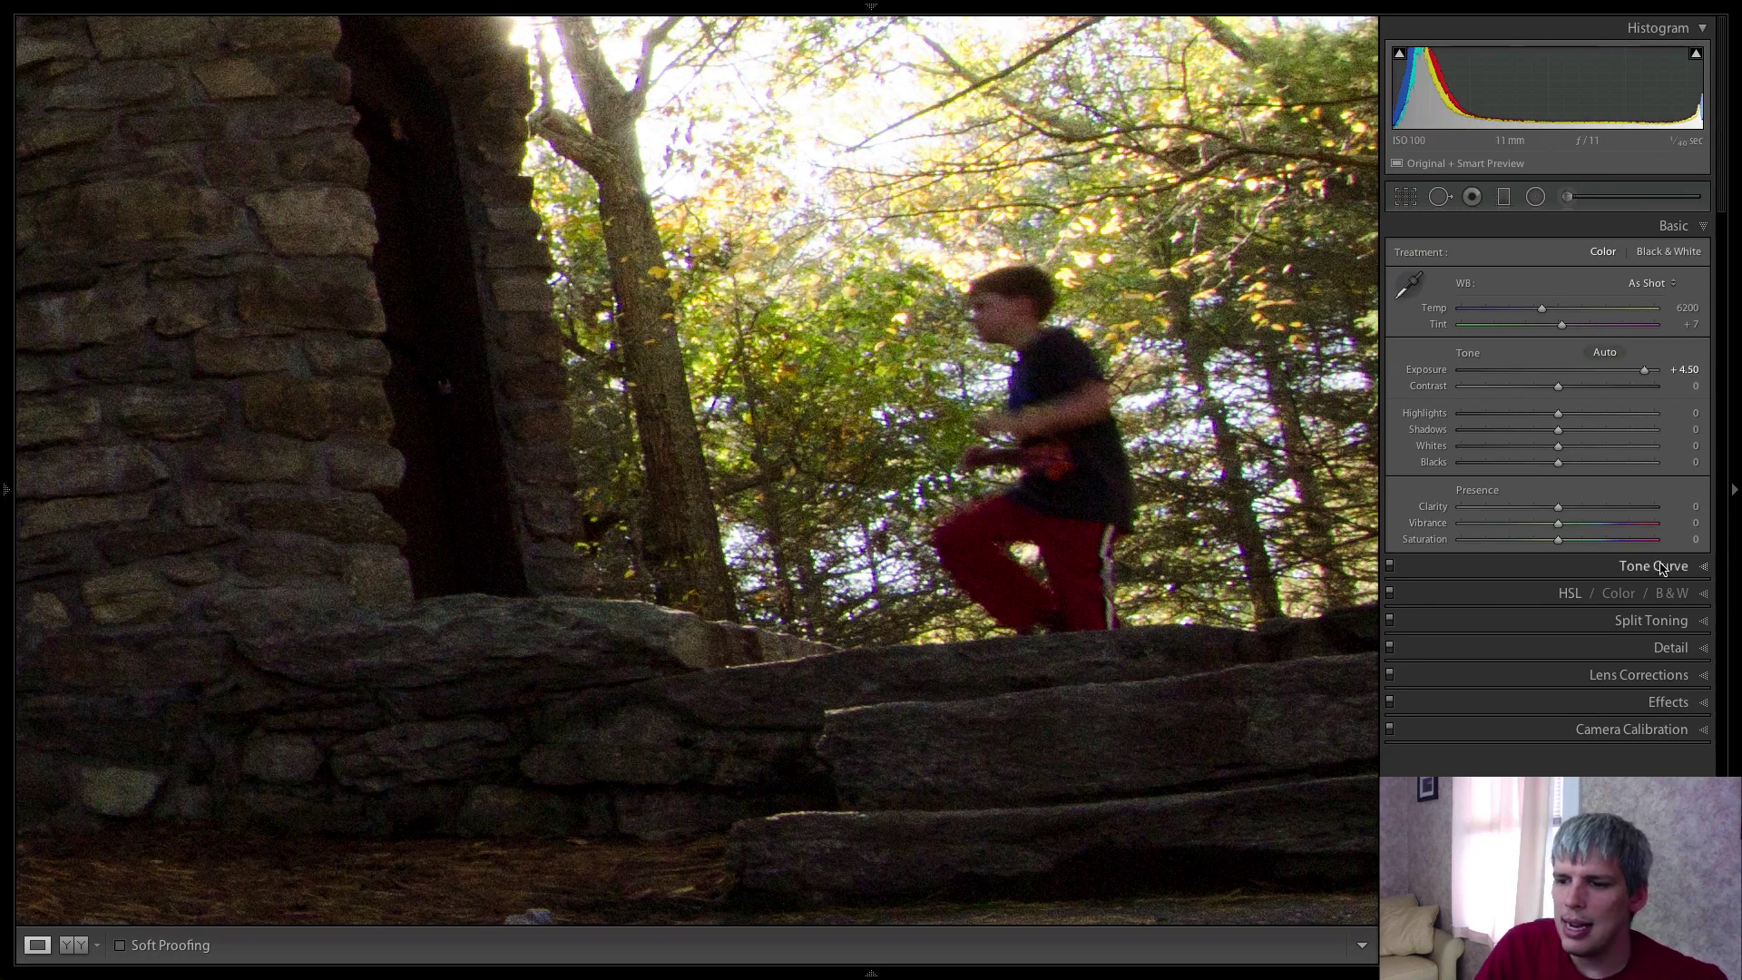
pyautogui.scroll(-3, 535, 478)
pyautogui.moveTo(527, 522); pyautogui.dragTo(696, 597)
pyautogui.moveTo(803, 576); pyautogui.dragTo(912, 556)
pyautogui.click(912, 556)
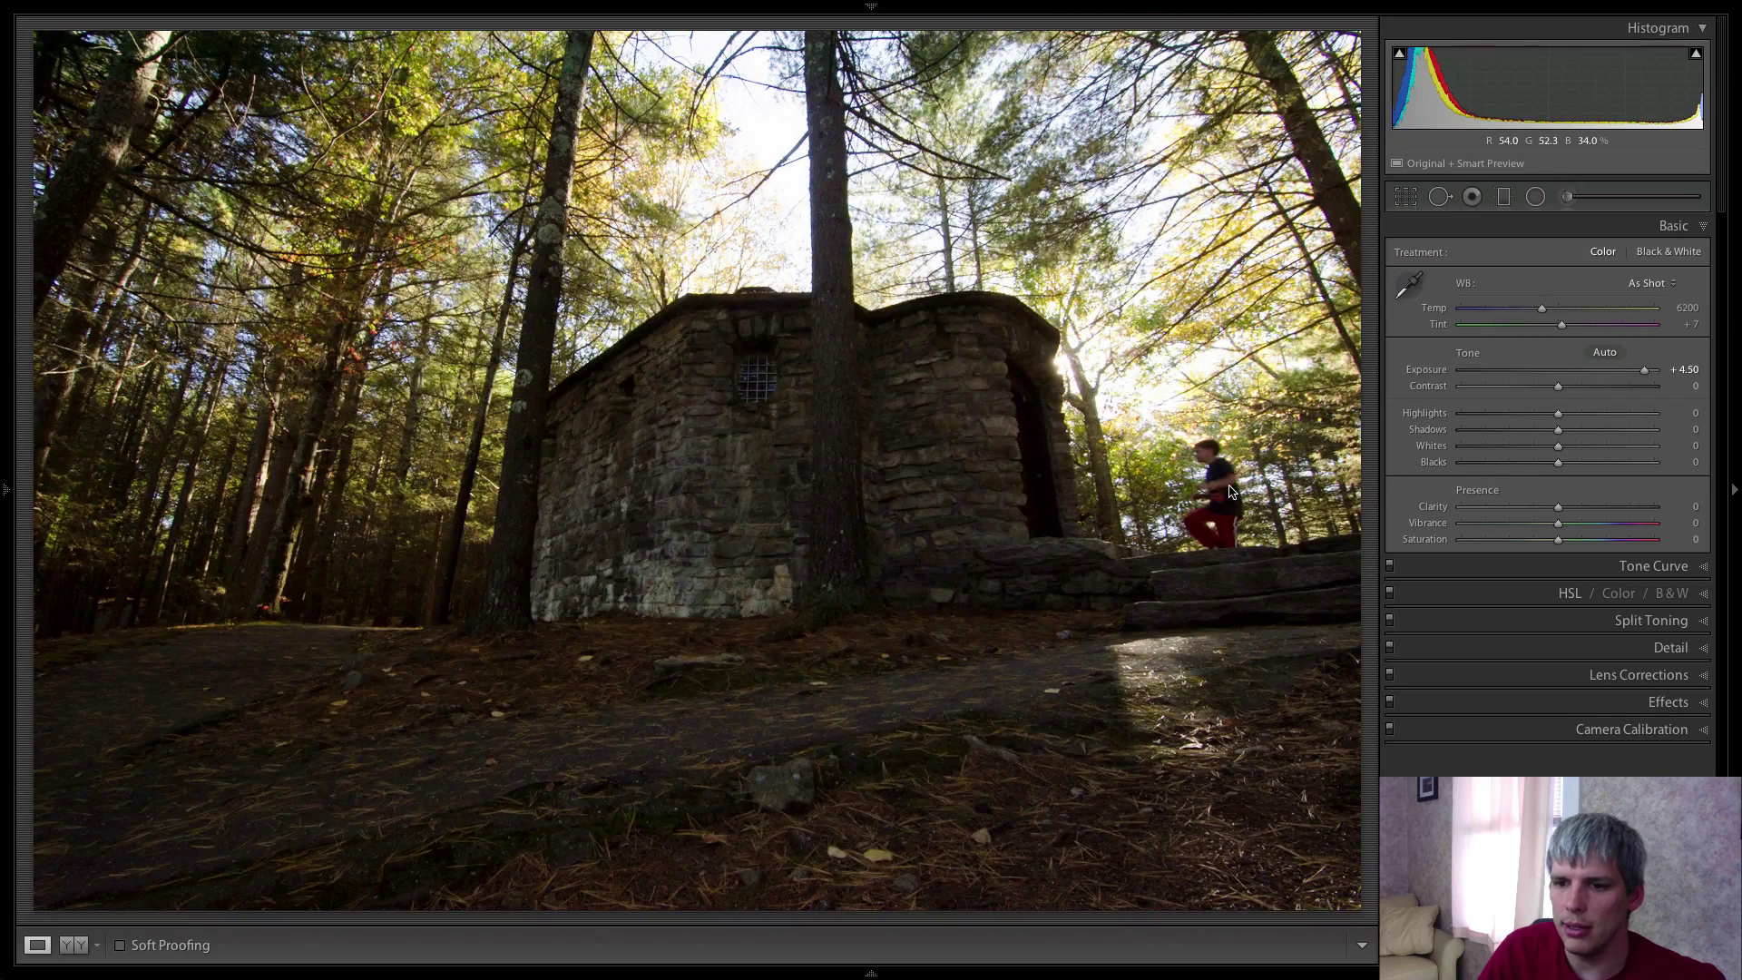
pyautogui.click(1169, 413)
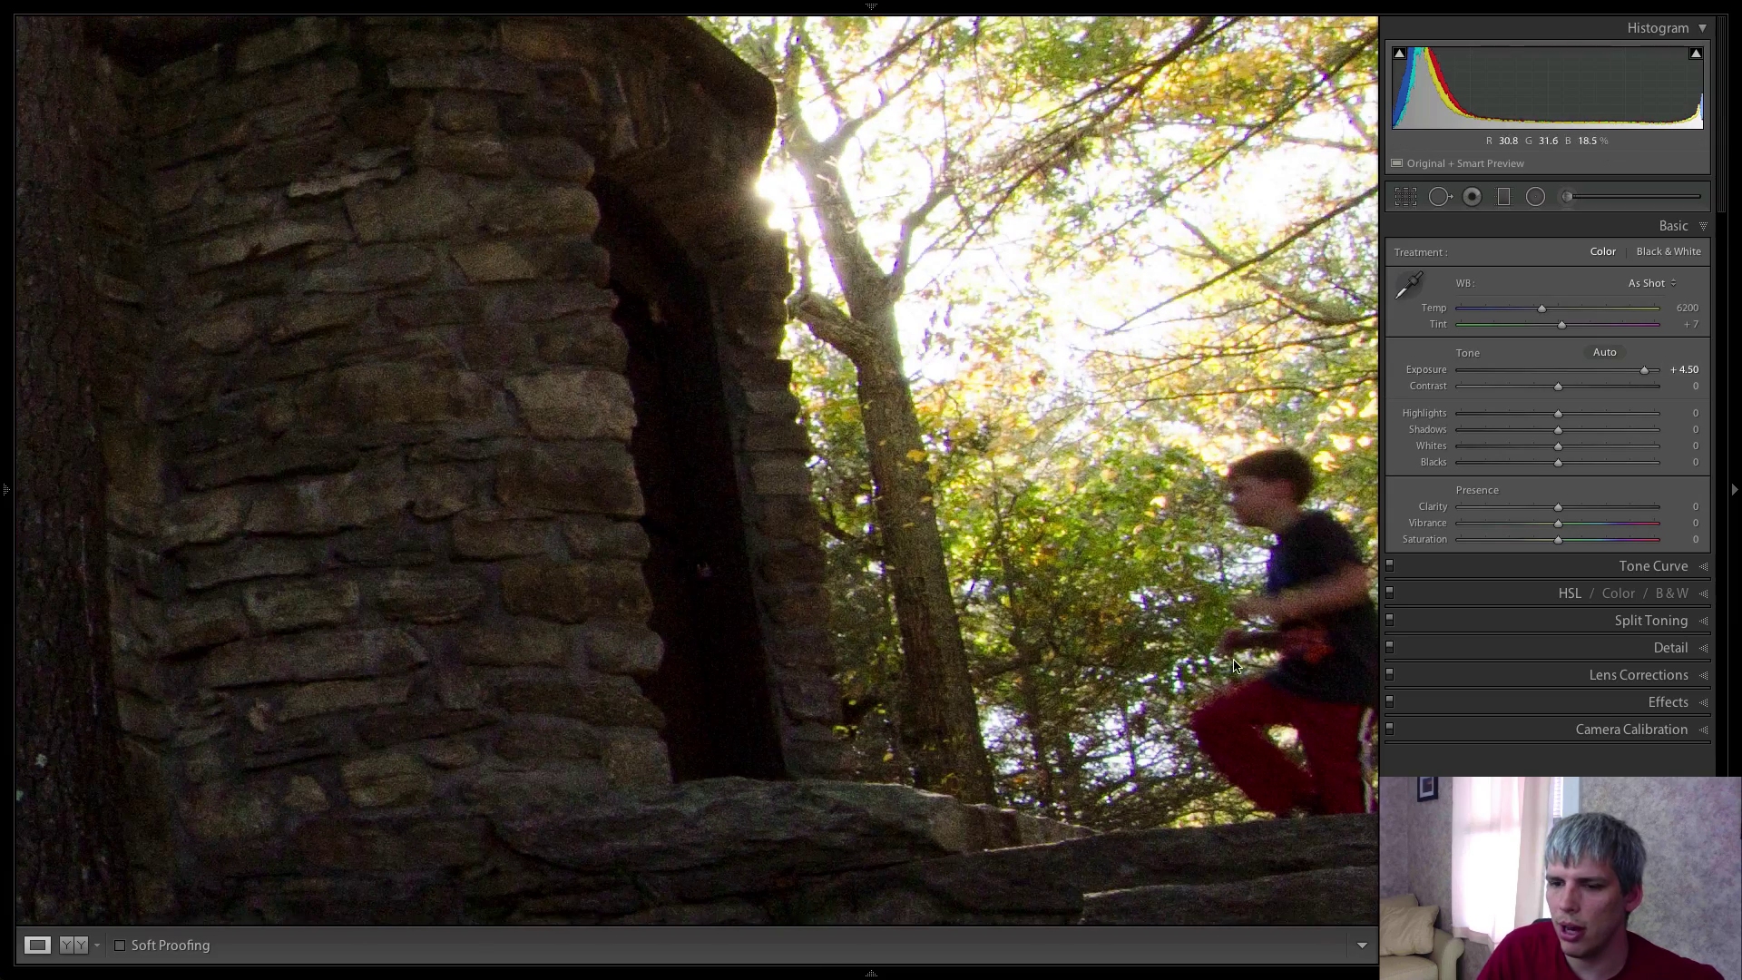
pyautogui.moveTo(1239, 662); pyautogui.dragTo(1013, 487)
pyautogui.click(1019, 528)
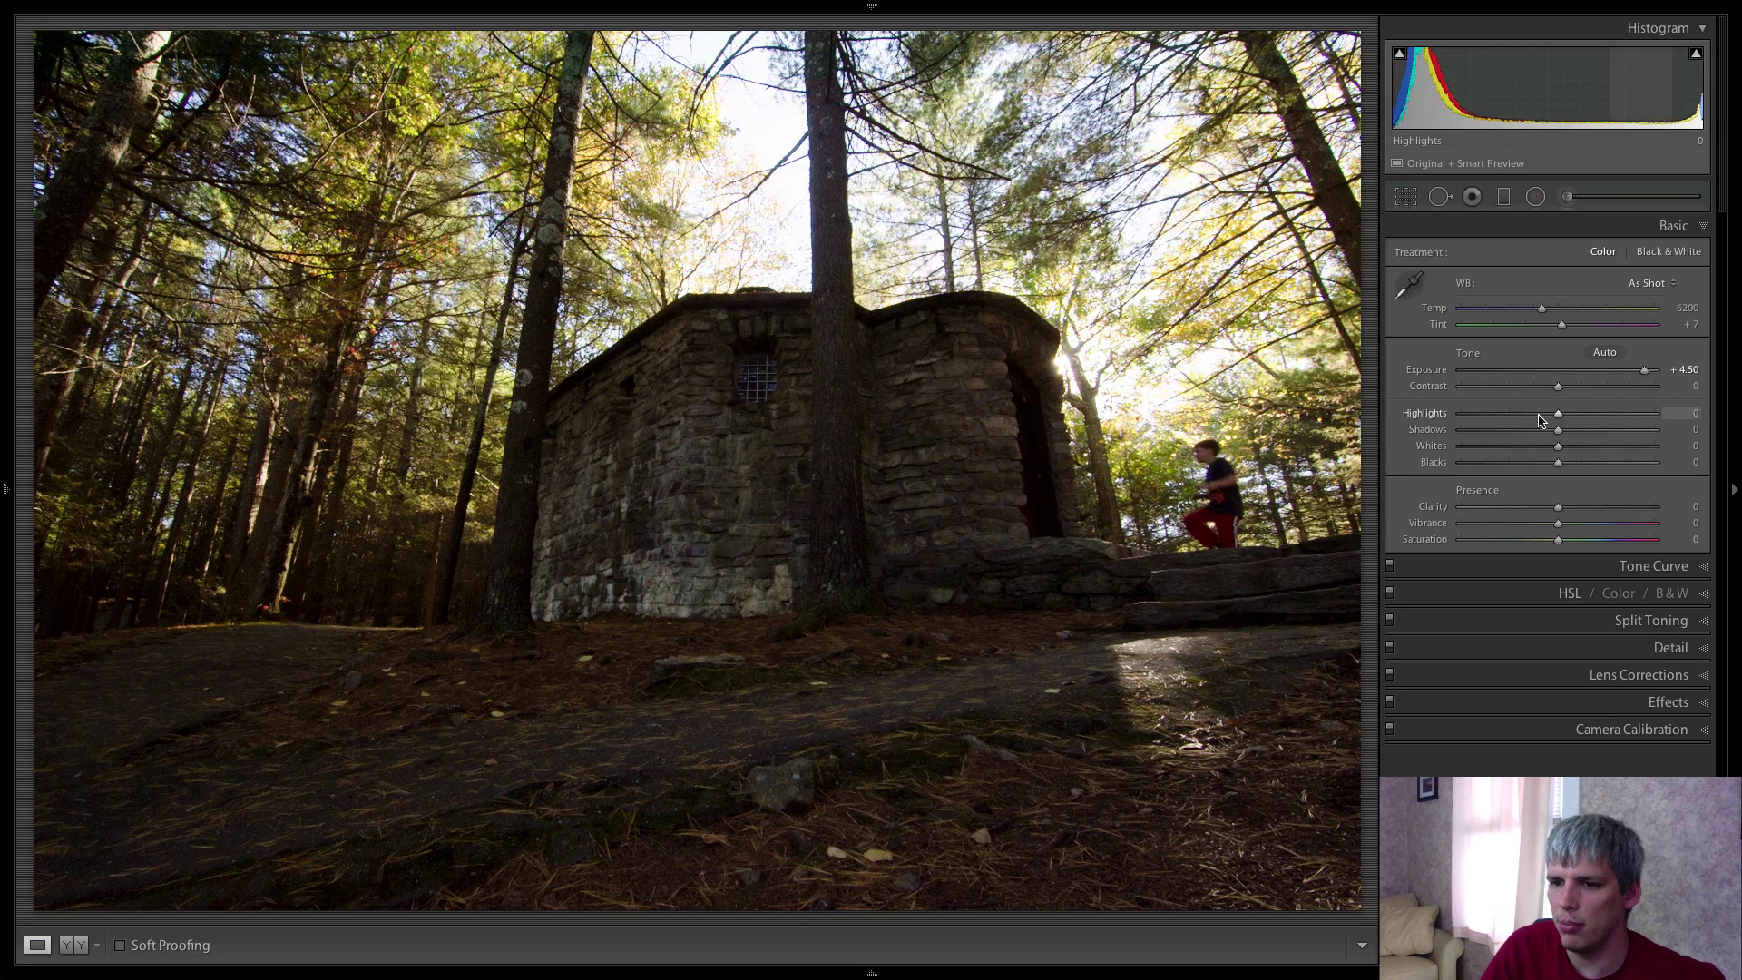
# Set Highlights to -100 and Shadows to +100, checking the wall and forest up close.
pyautogui.moveTo(1559, 418); pyautogui.dragTo(1461, 427)
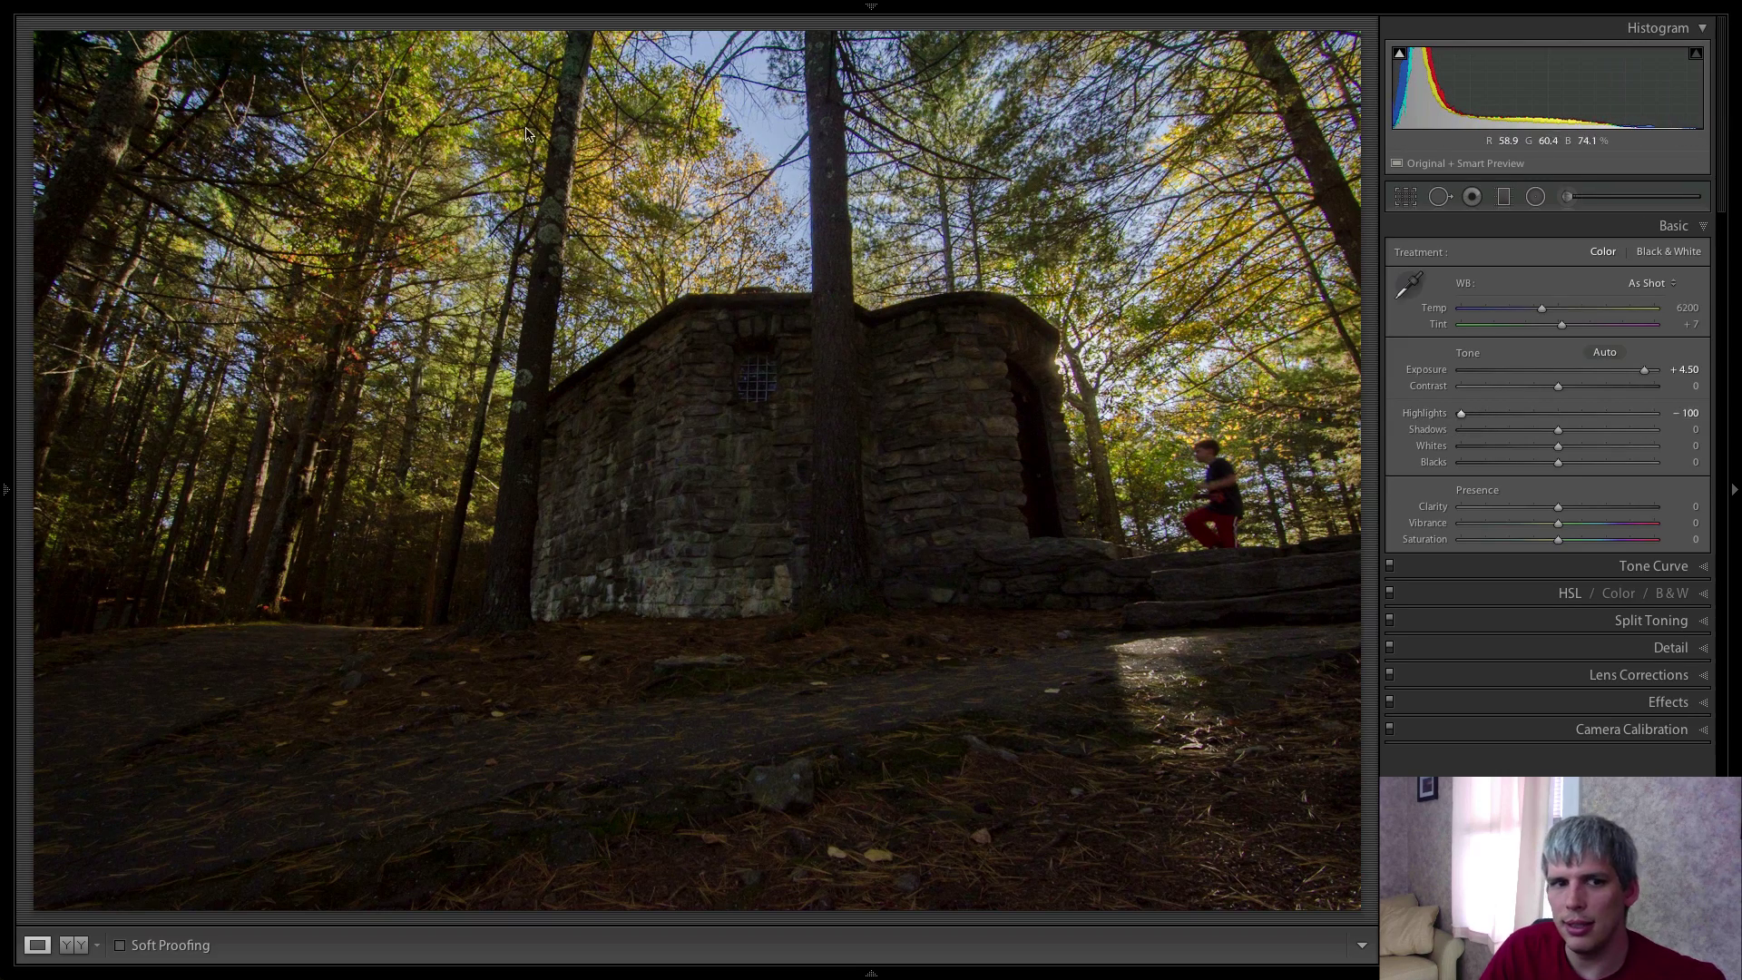
pyautogui.moveTo(1559, 430); pyautogui.dragTo(1682, 451)
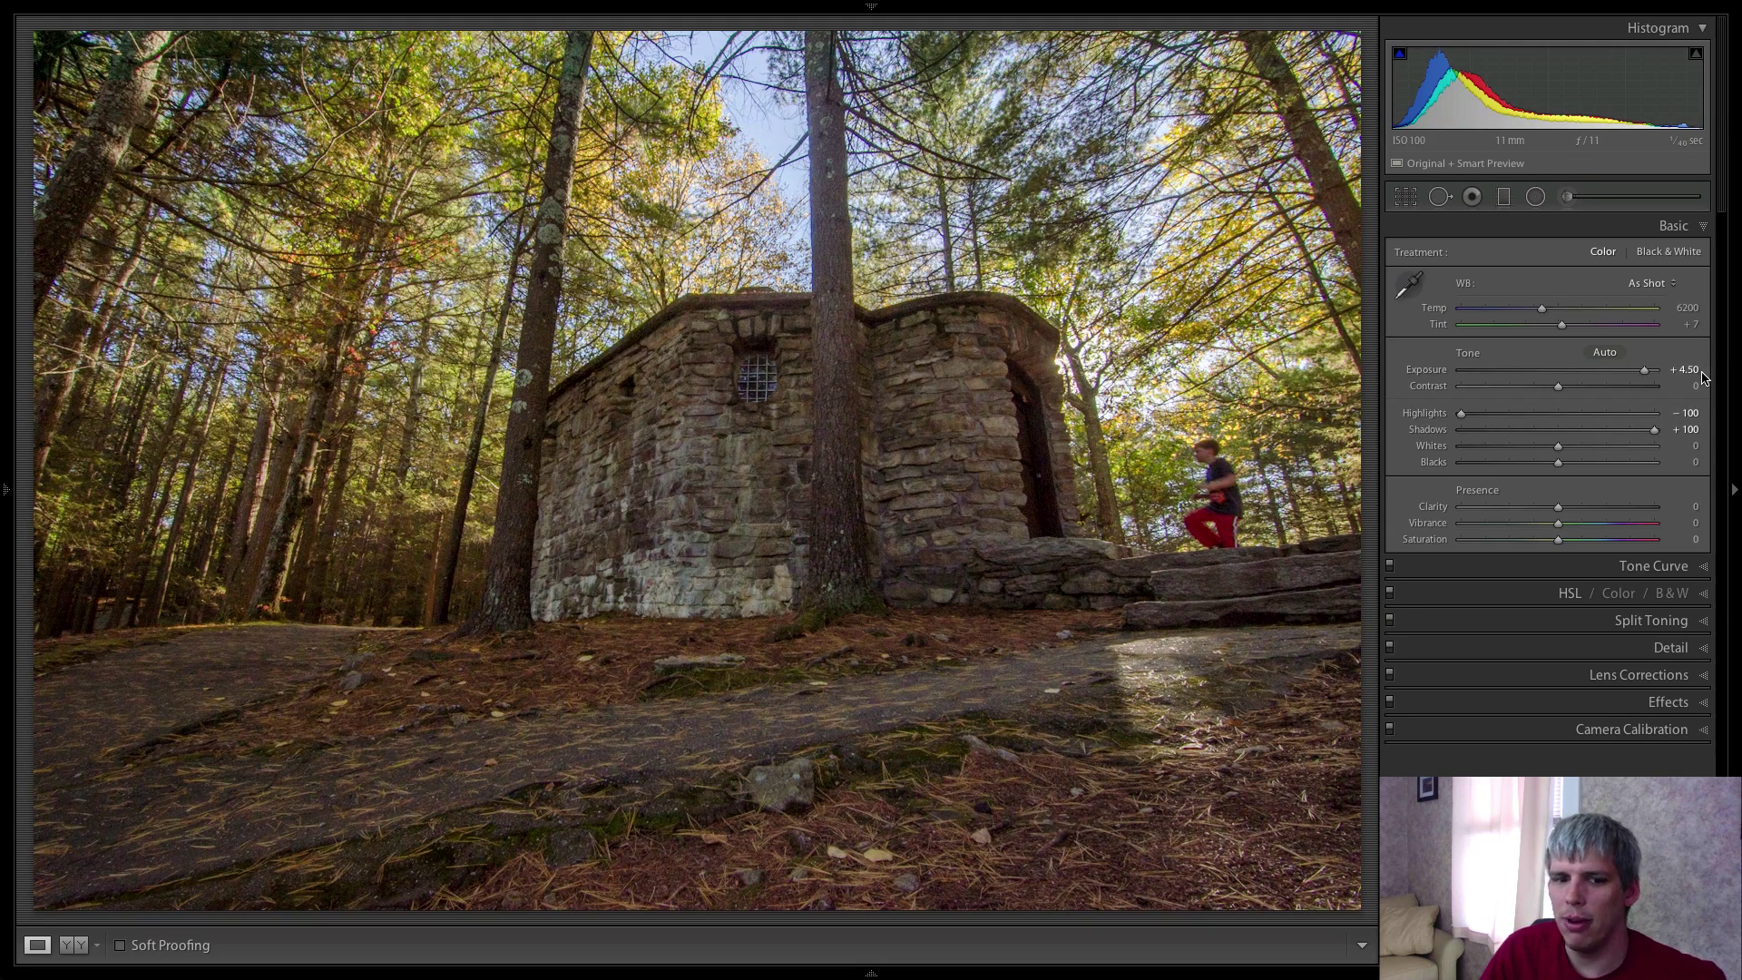
pyautogui.click(508, 554)
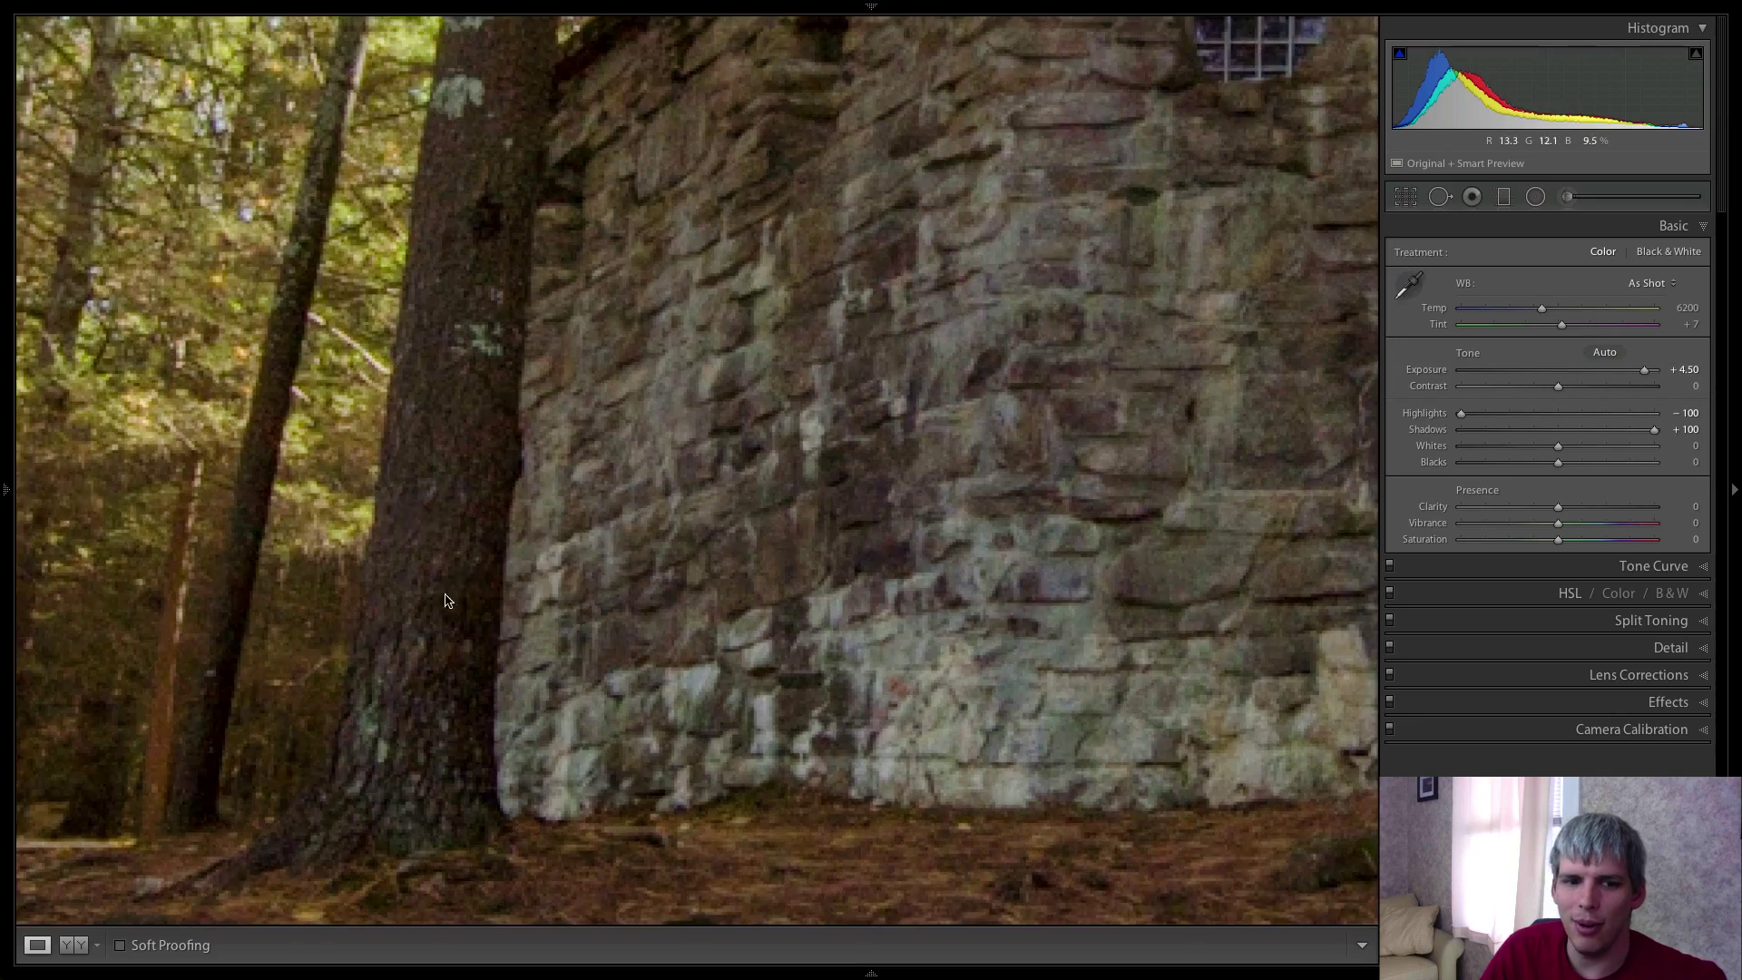
pyautogui.moveTo(430, 610); pyautogui.dragTo(785, 473)
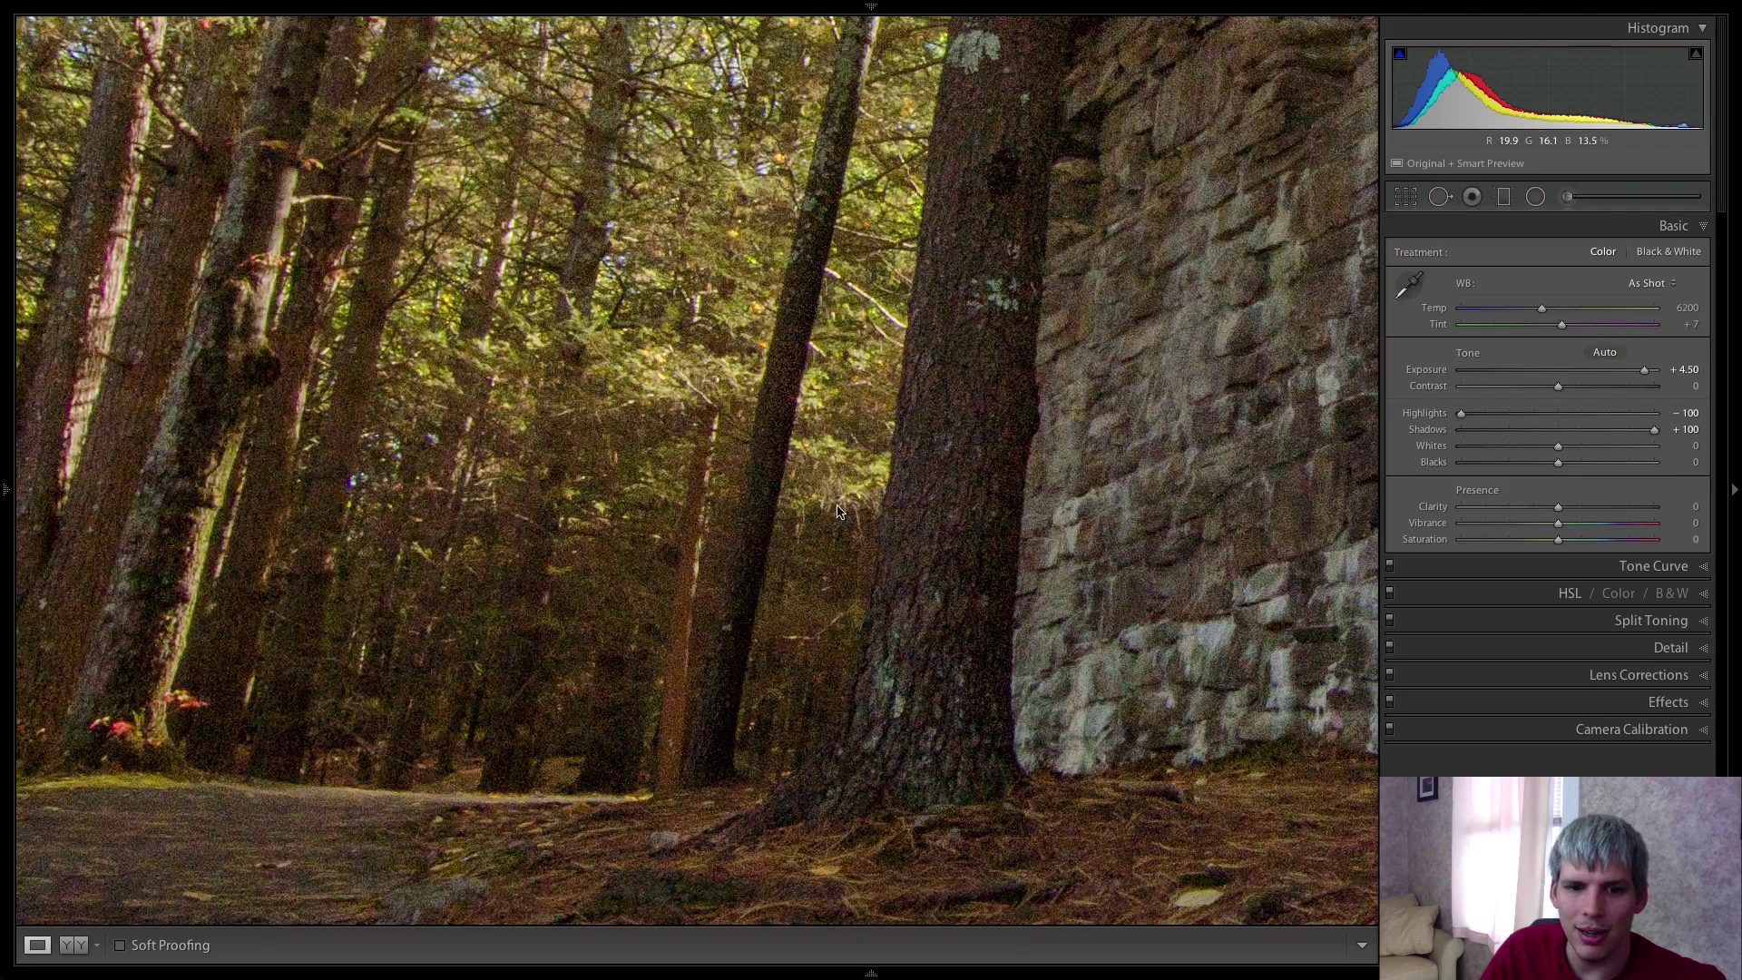
pyautogui.click(889, 585)
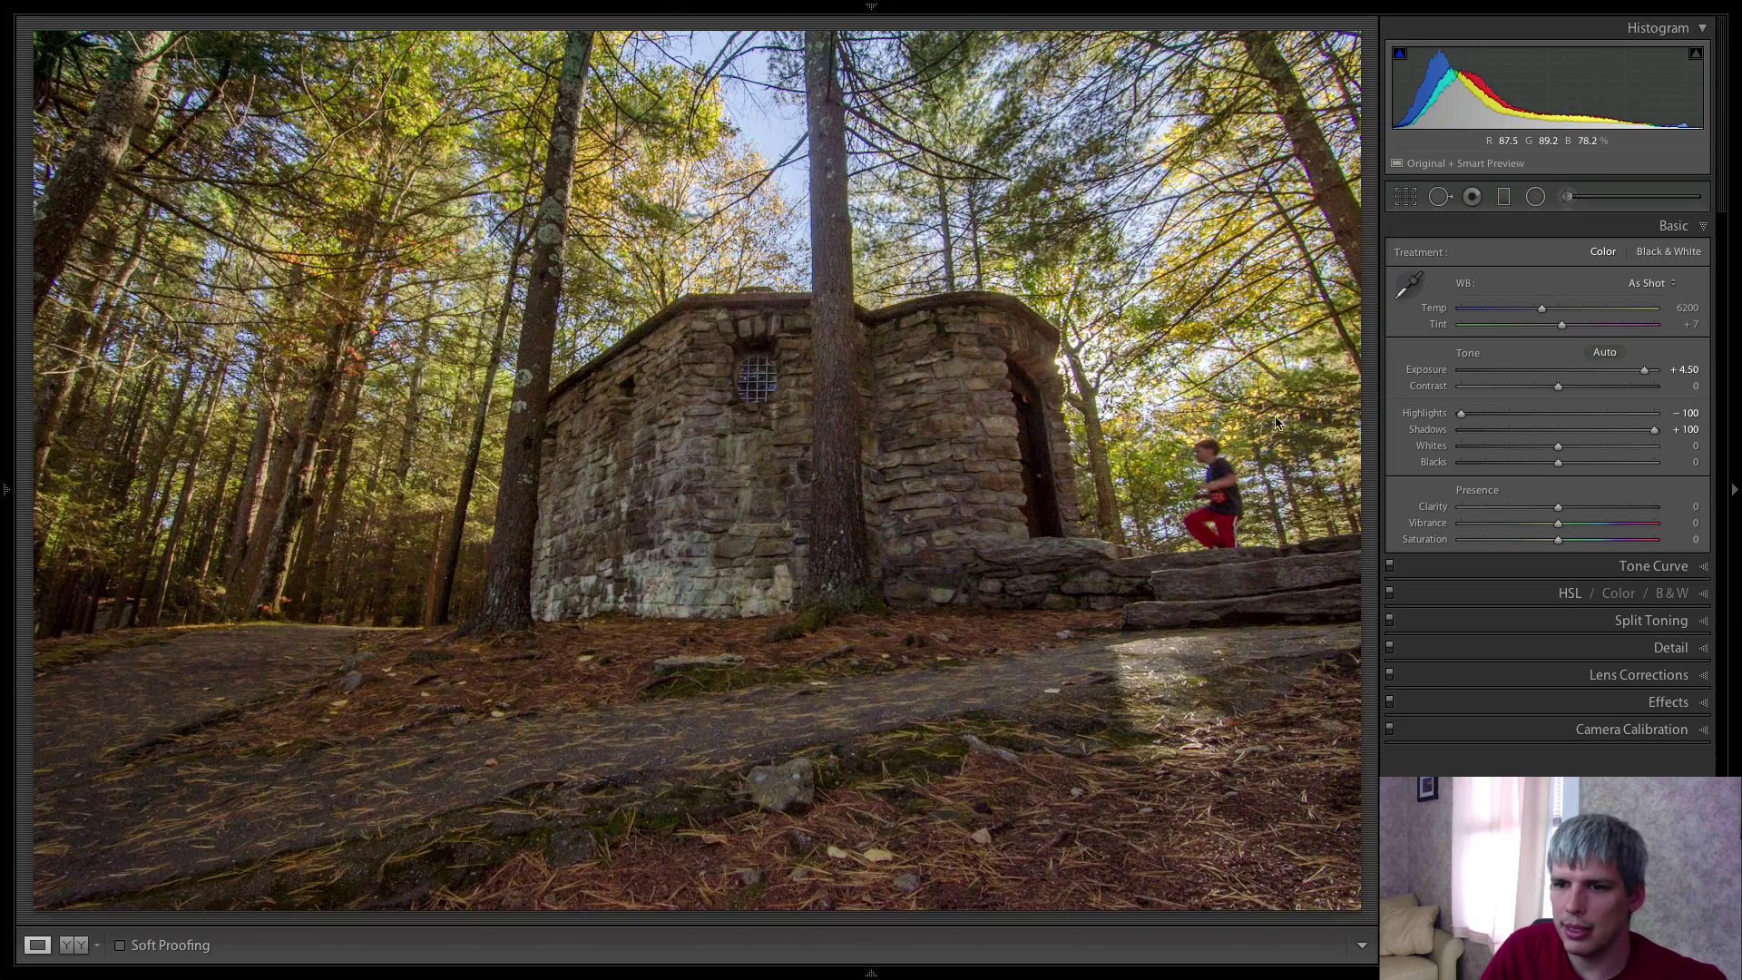
# Set Contrast +17, Vibrance +33 and Clarity +9, then collapse the Basic panel.
pyautogui.moveTo(1557, 385); pyautogui.dragTo(1577, 386)
pyautogui.moveTo(1562, 524); pyautogui.dragTo(1586, 525)
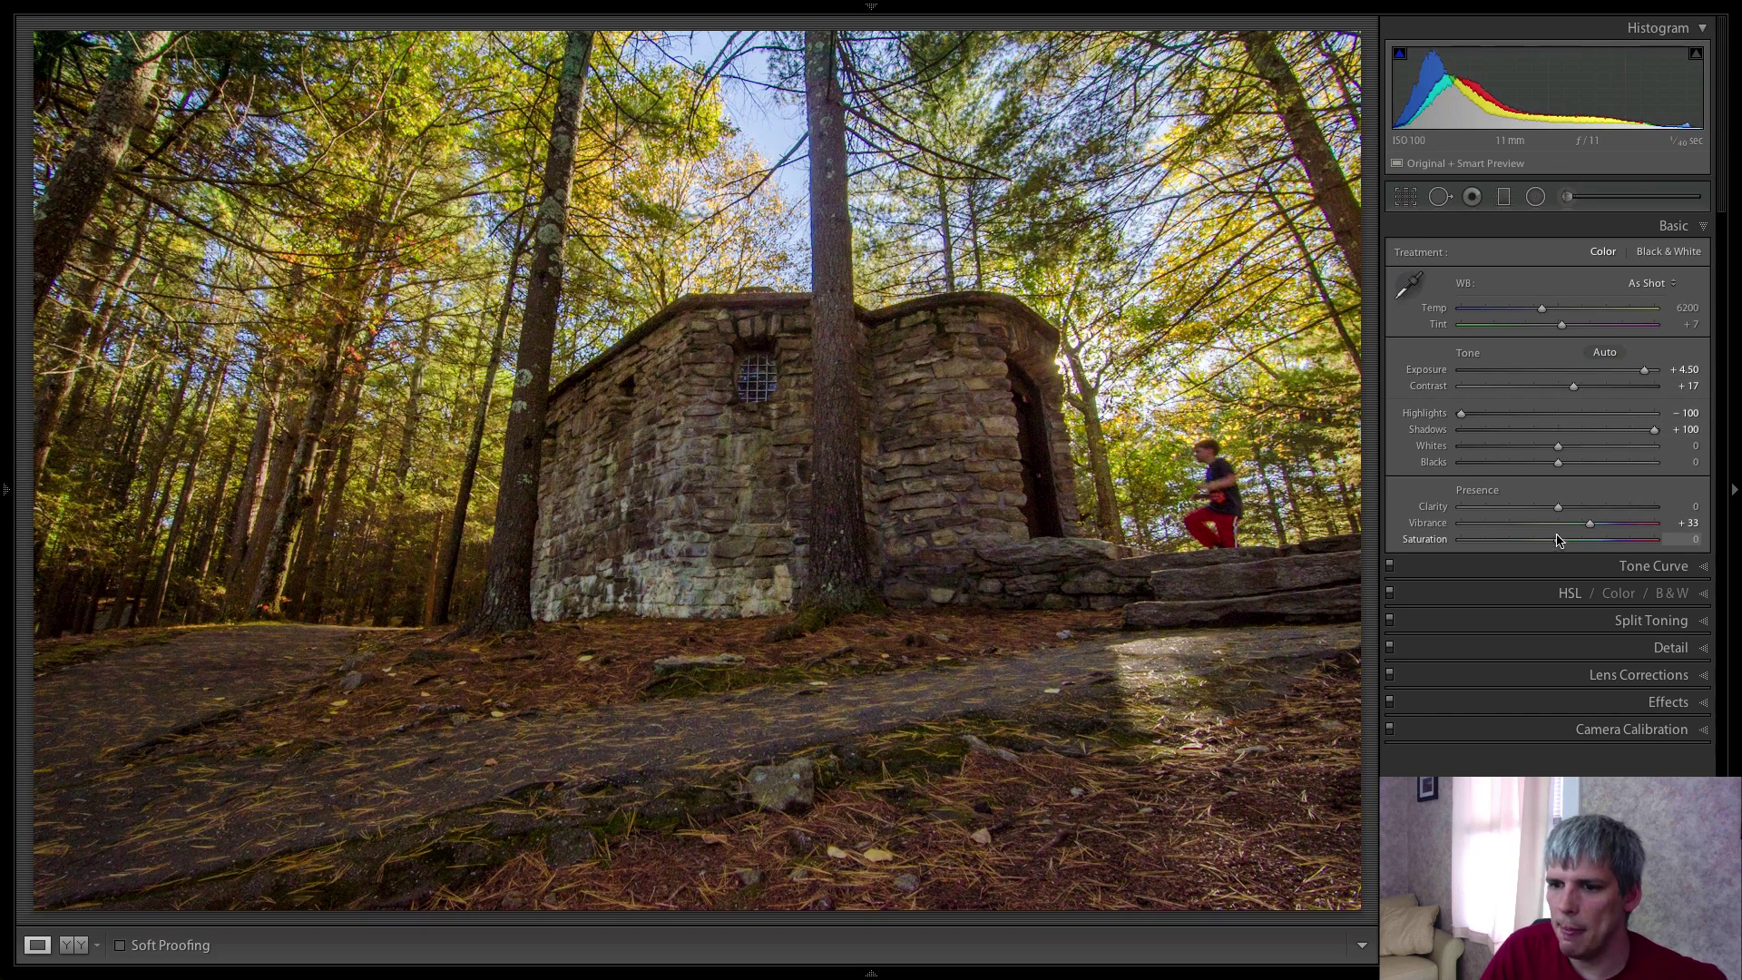
pyautogui.moveTo(1558, 506); pyautogui.dragTo(1566, 511)
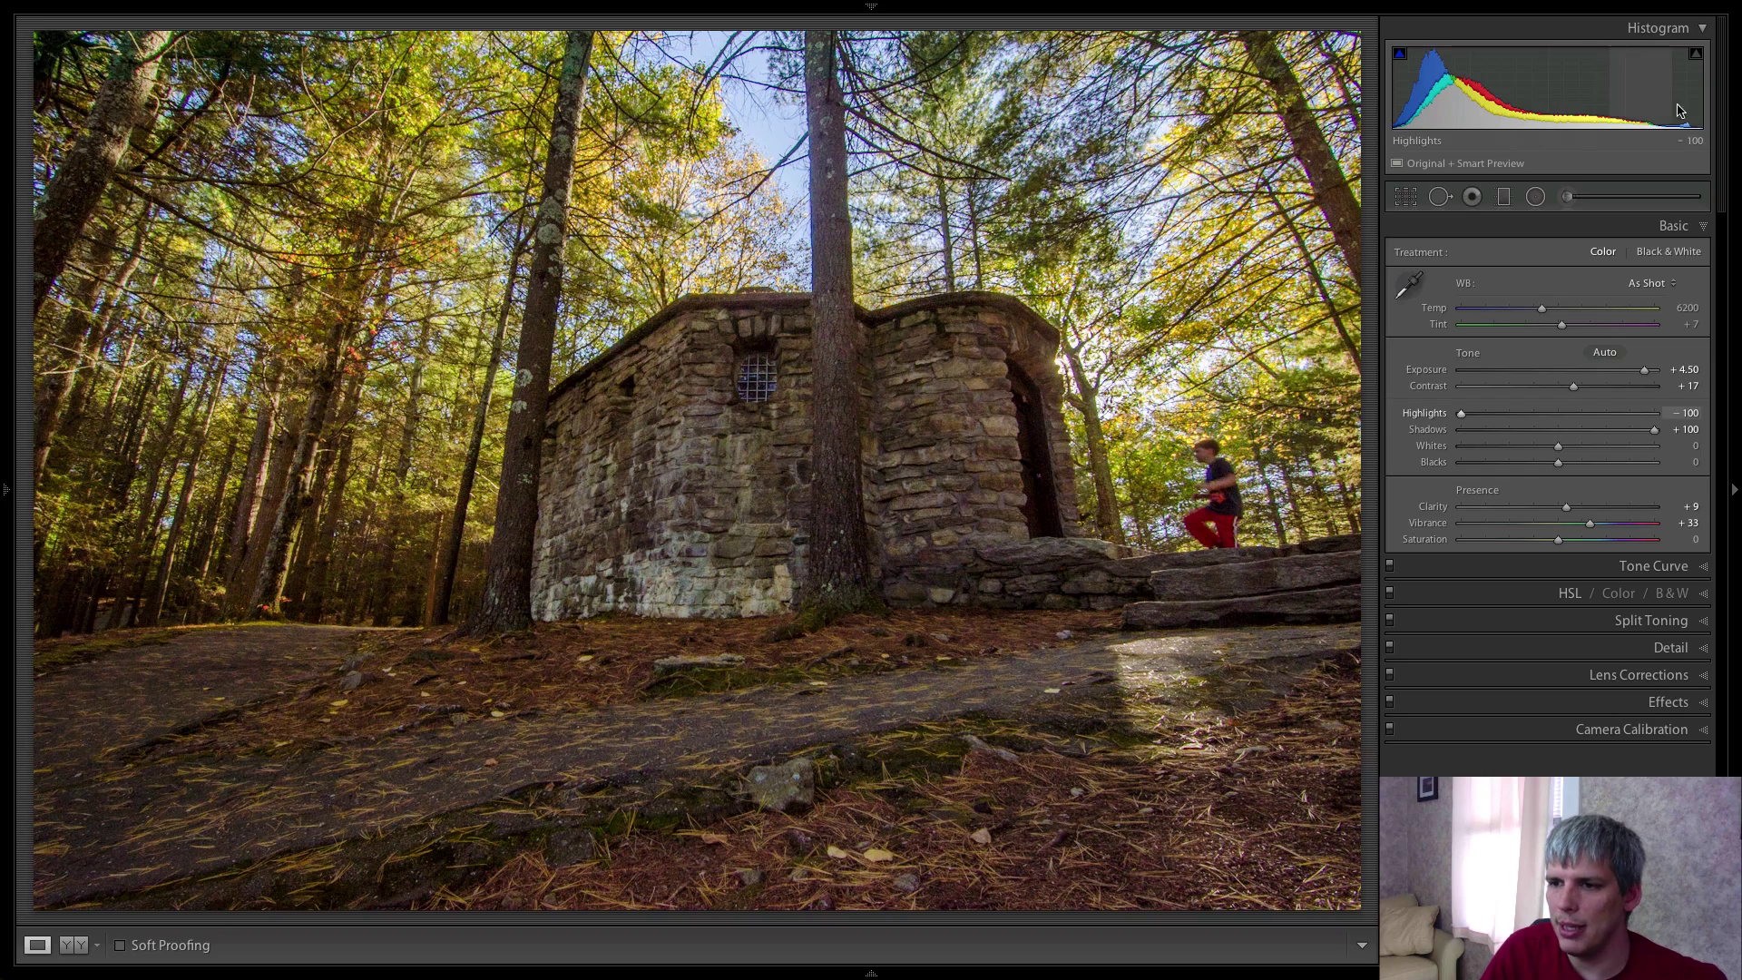
pyautogui.click(1693, 226)
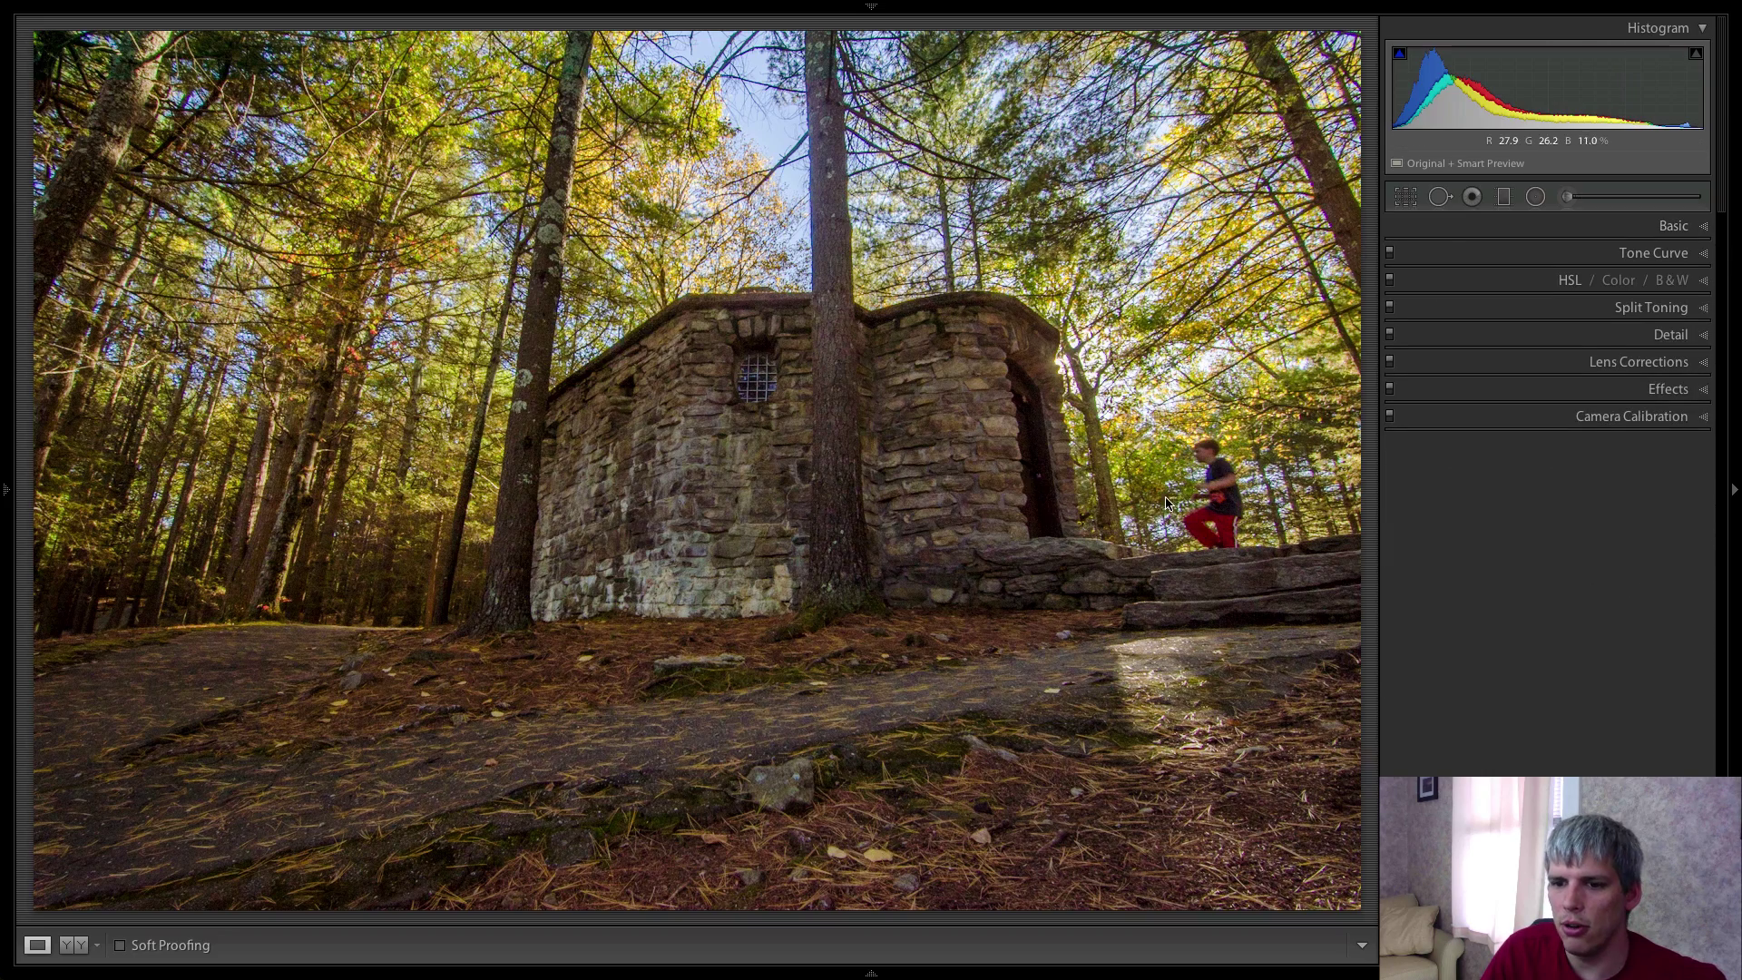
# Heal the boy out with Spot Removal, sampling the source from the trees on the right.
pyautogui.click(1250, 521)
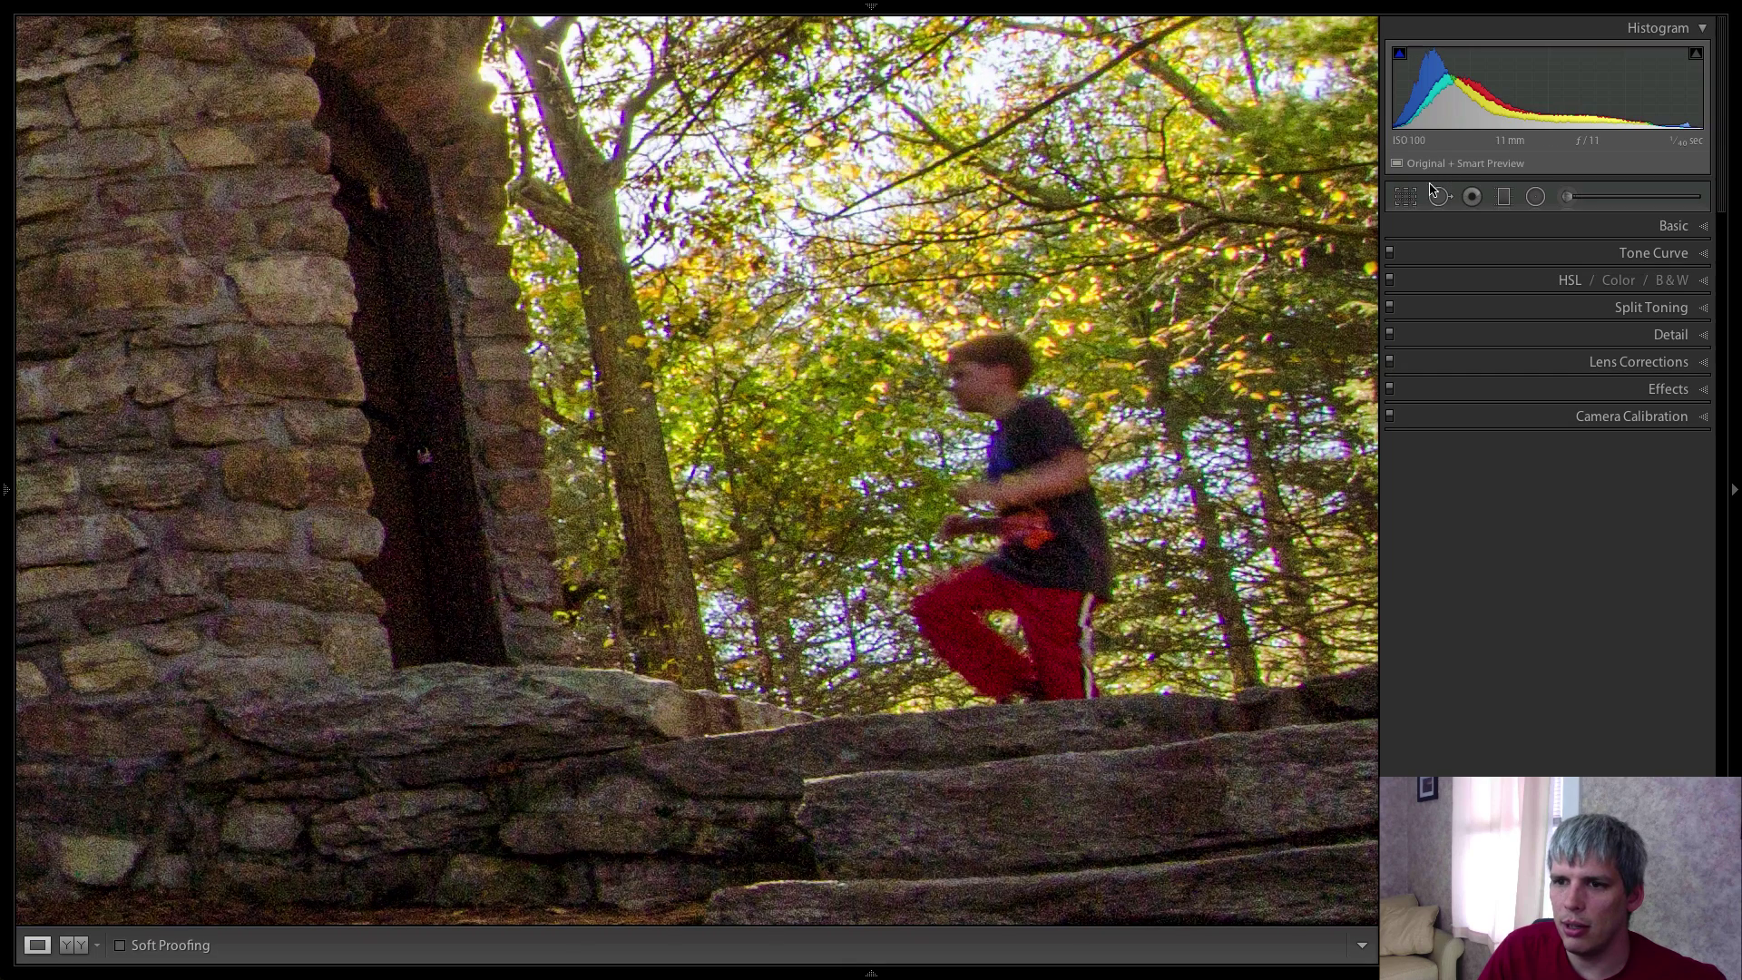
pyautogui.click(1440, 196)
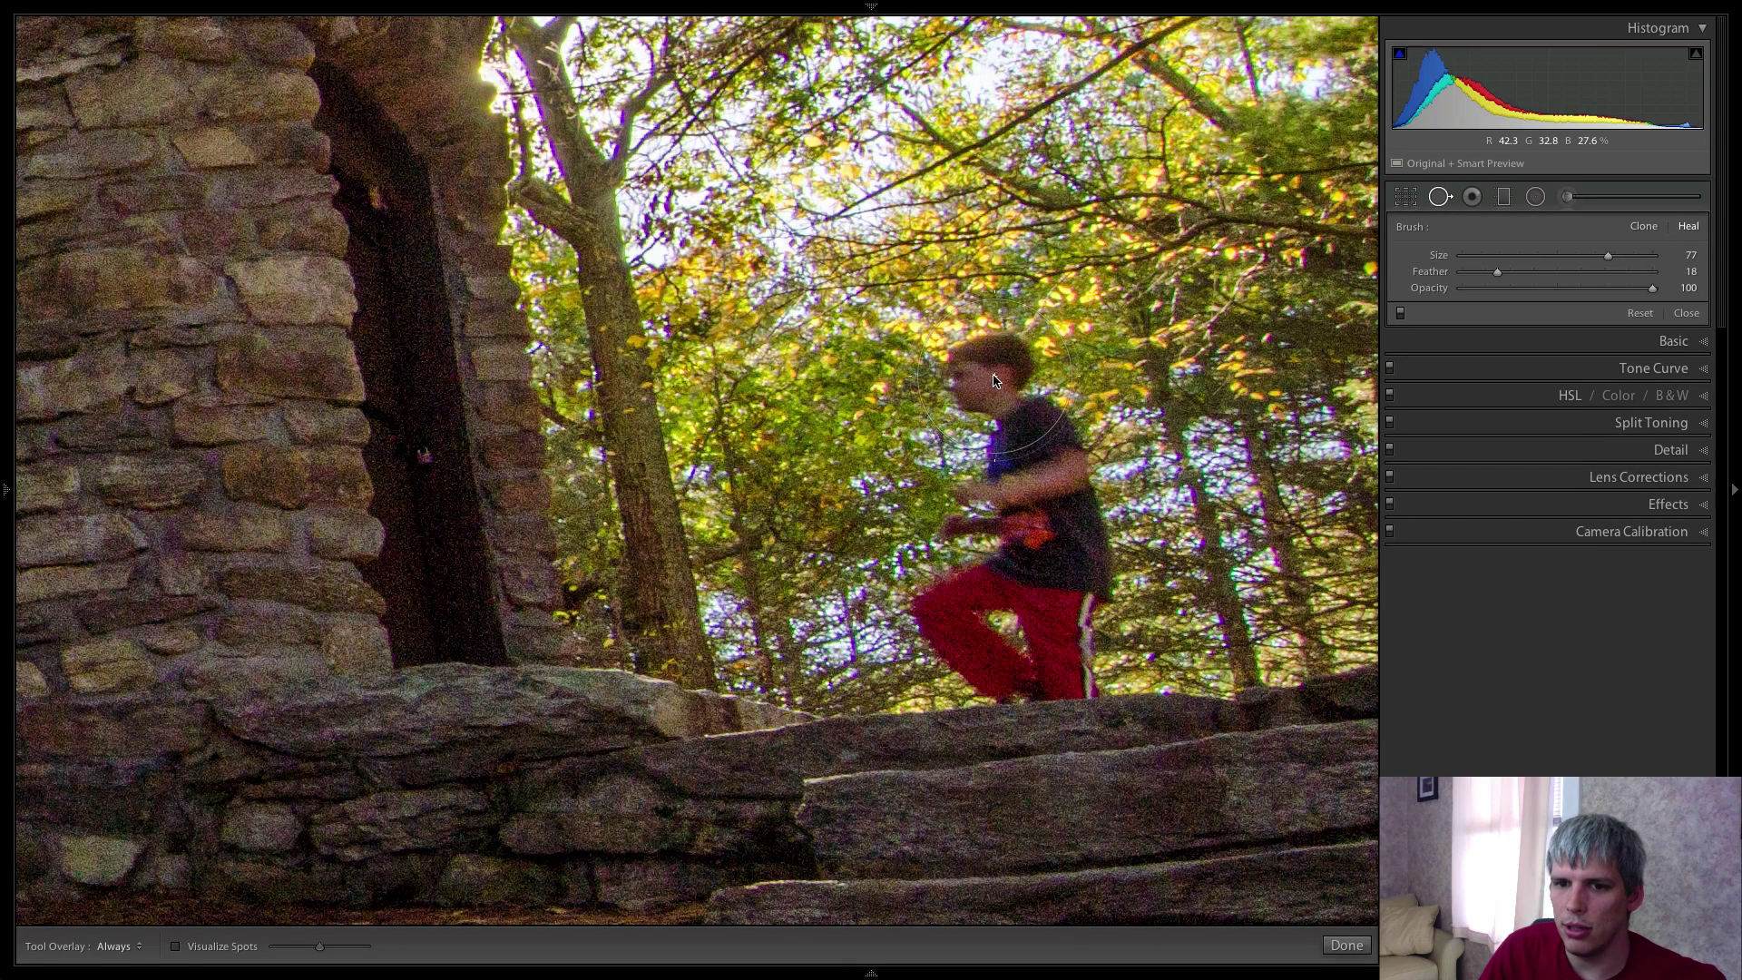
pyautogui.moveTo(995, 379)
pyautogui.mouseDown()
pyautogui.moveTo(1035, 443)
pyautogui.moveTo(1052, 649)
pyautogui.moveTo(982, 644)
pyautogui.moveTo(964, 443)
pyautogui.mouseUp()
pyautogui.moveTo(742, 523)
pyautogui.mouseDown()
pyautogui.moveTo(1289, 506)
pyautogui.moveTo(1275, 459)
pyautogui.mouseUp()
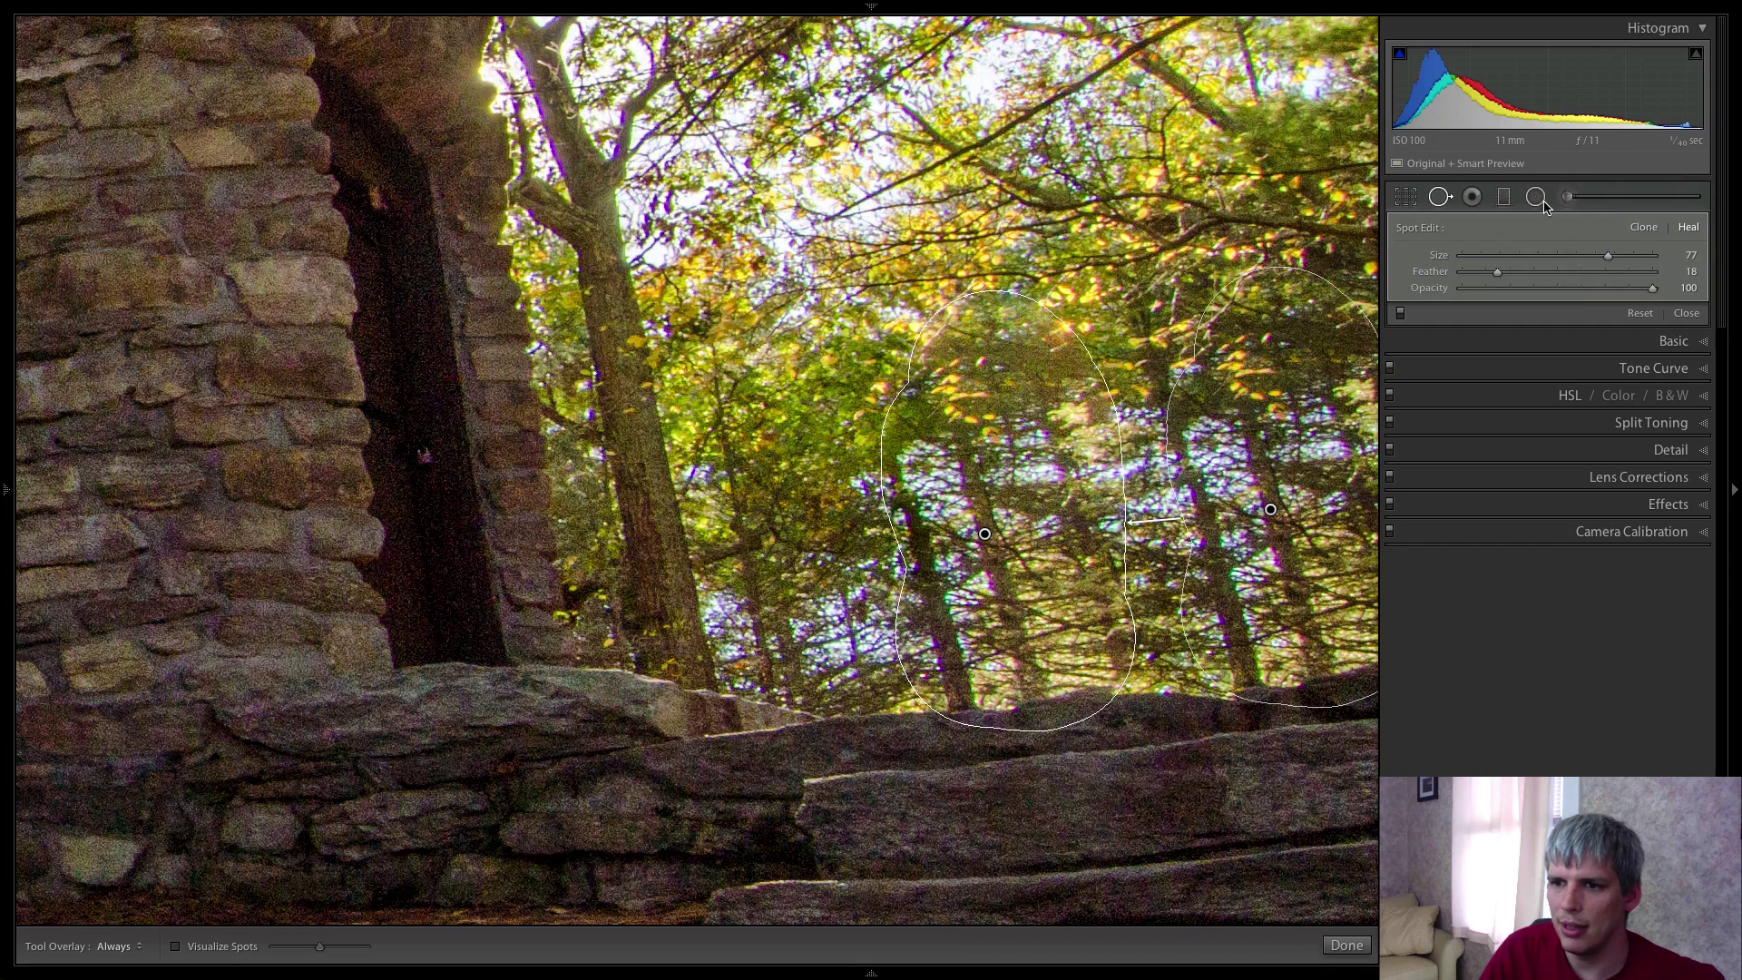
pyautogui.press('z')
pyautogui.click(1441, 197)
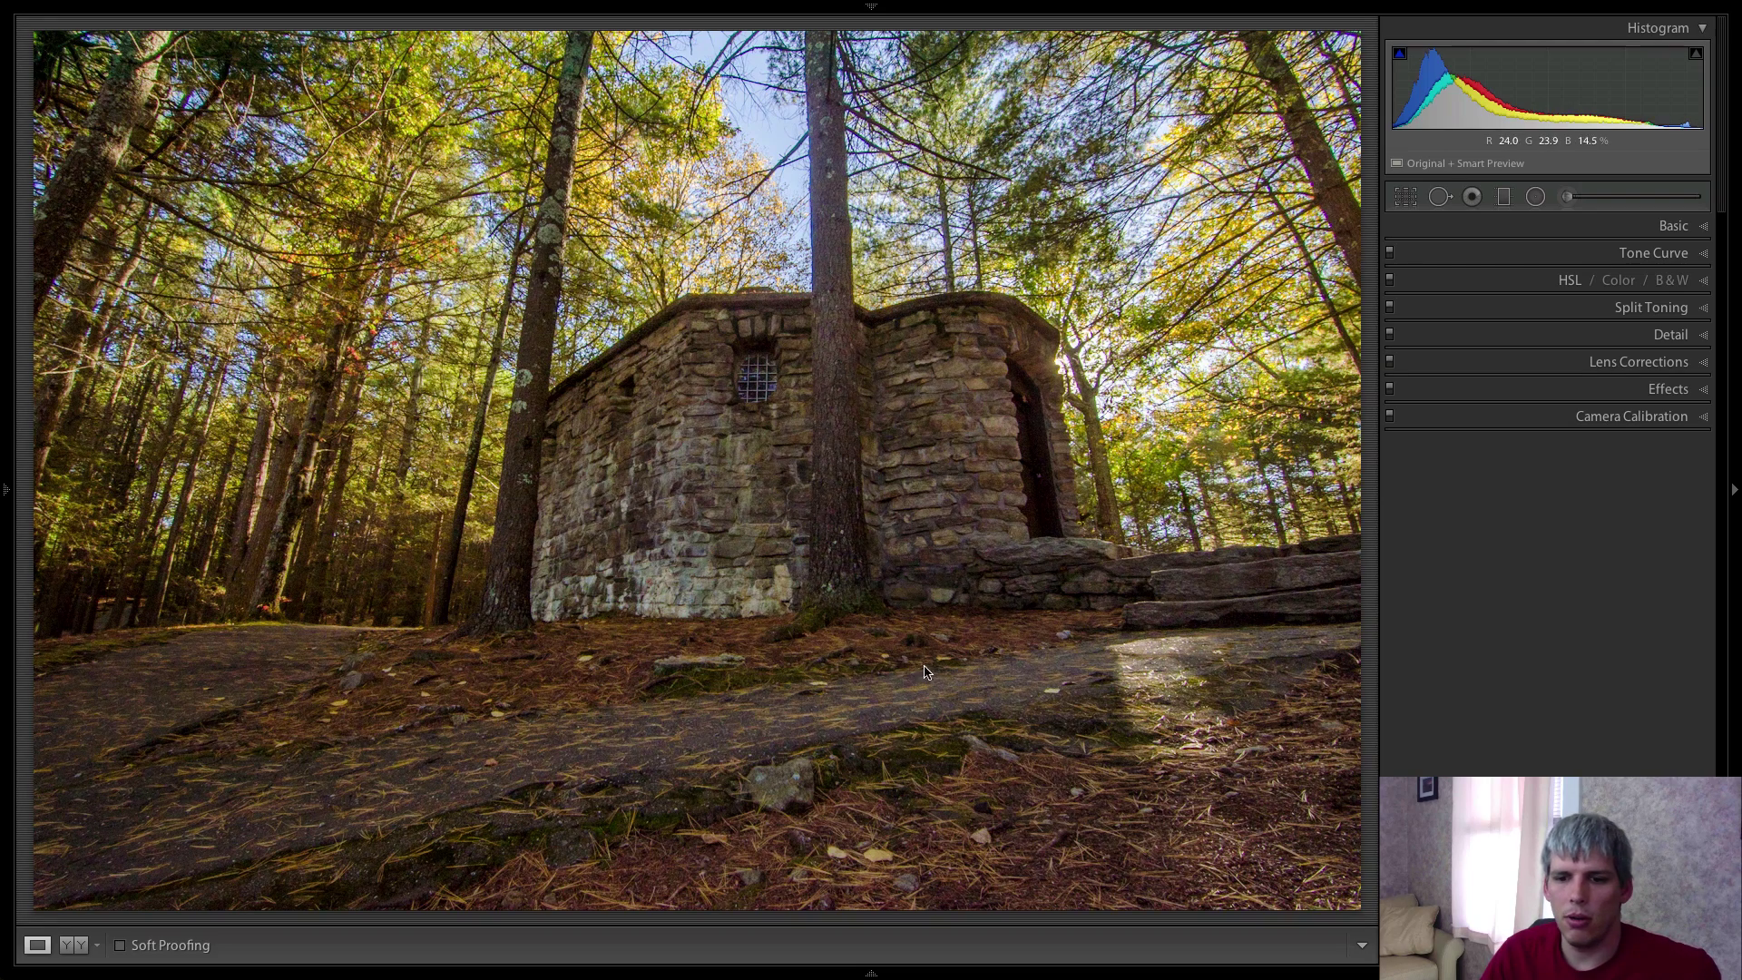
# Add an upward graduated filter with tint and highlights at 0 and Shadows at 54.
pyautogui.click(1503, 198)
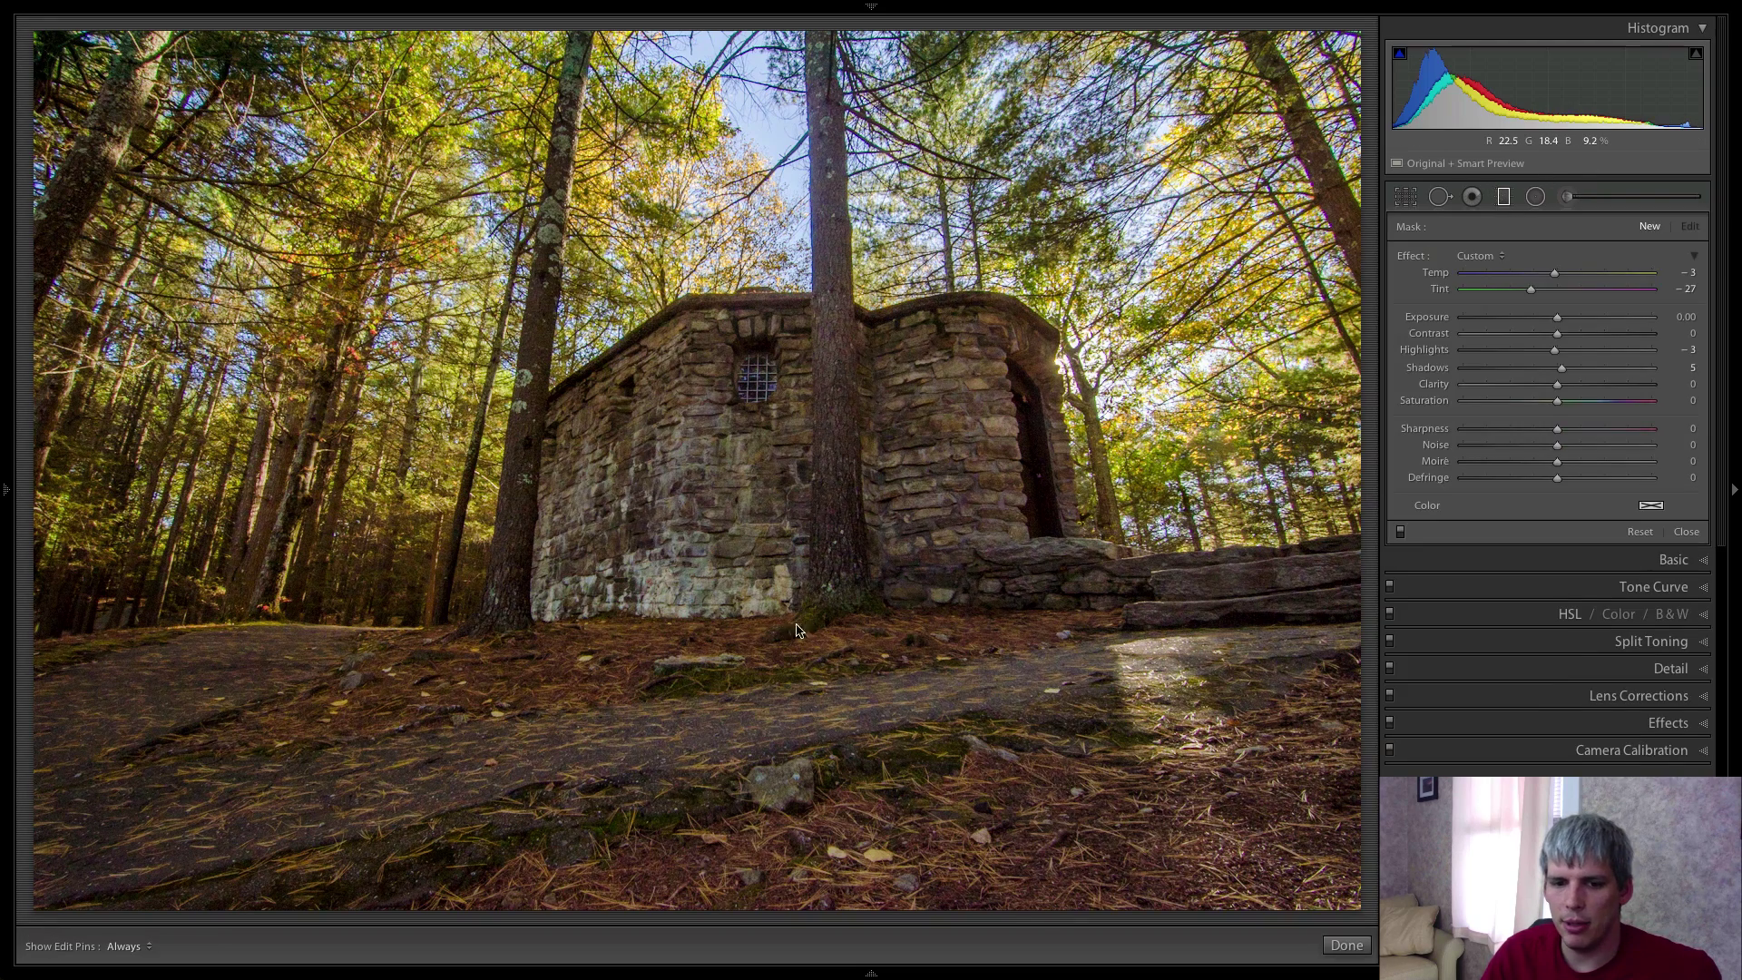
pyautogui.moveTo(737, 866); pyautogui.dragTo(830, 14)
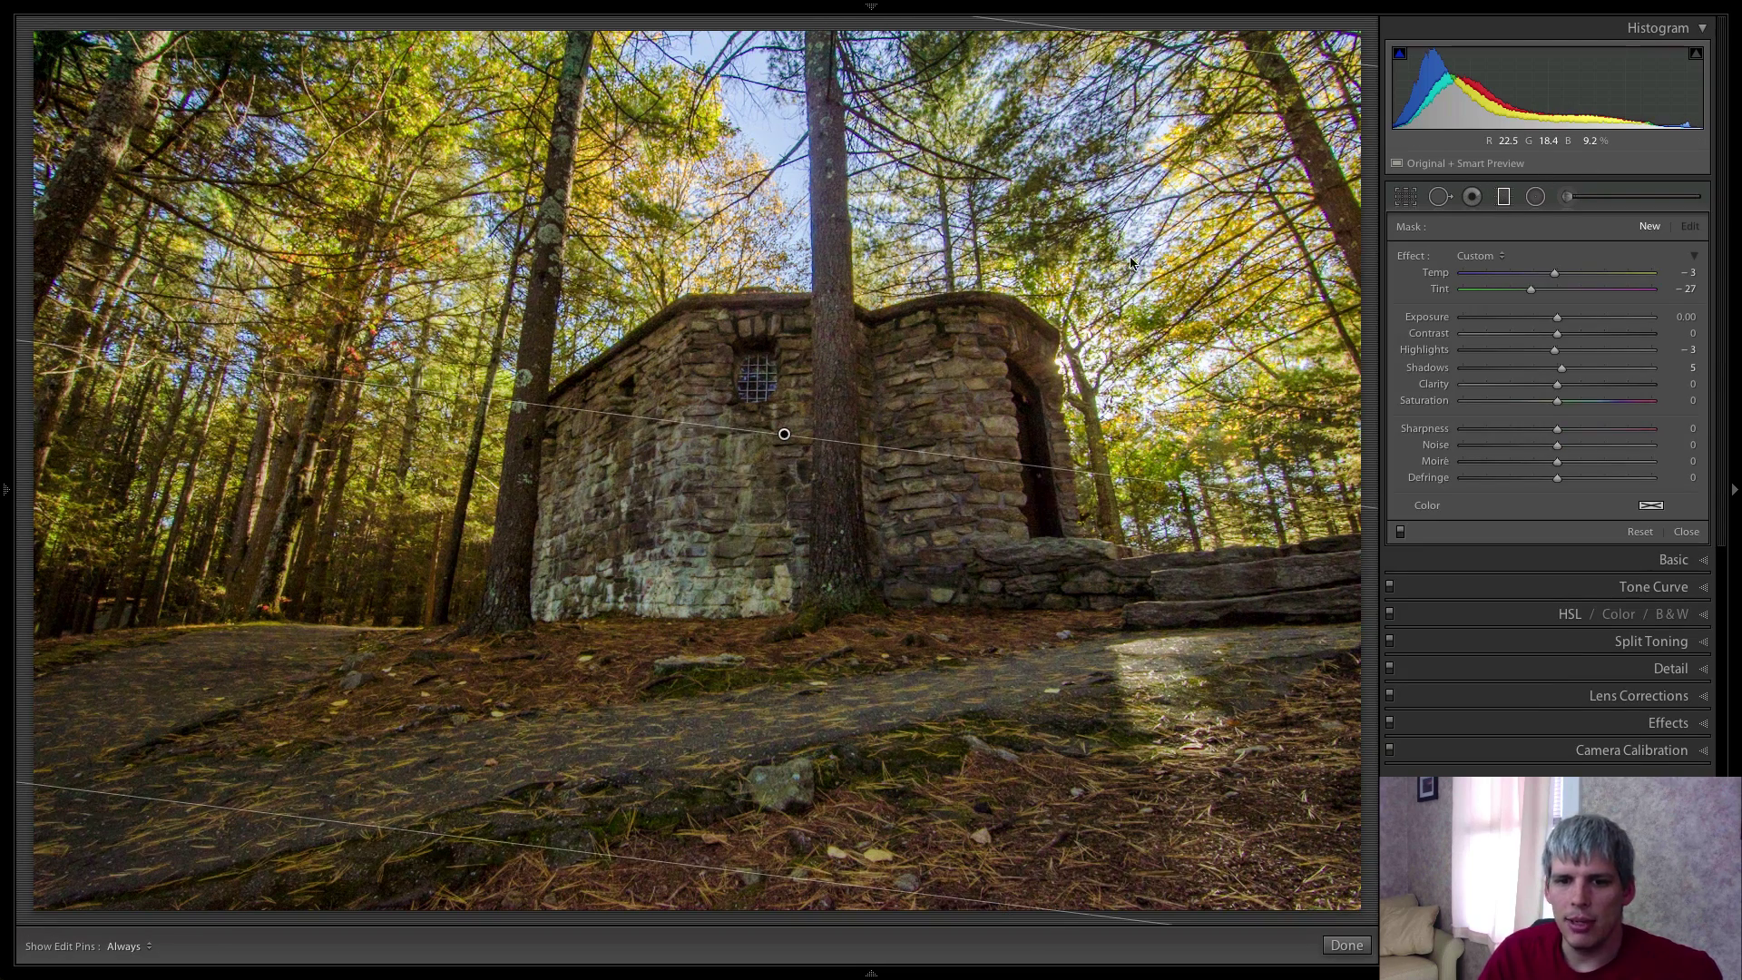
pyautogui.doubleClick(1442, 289)
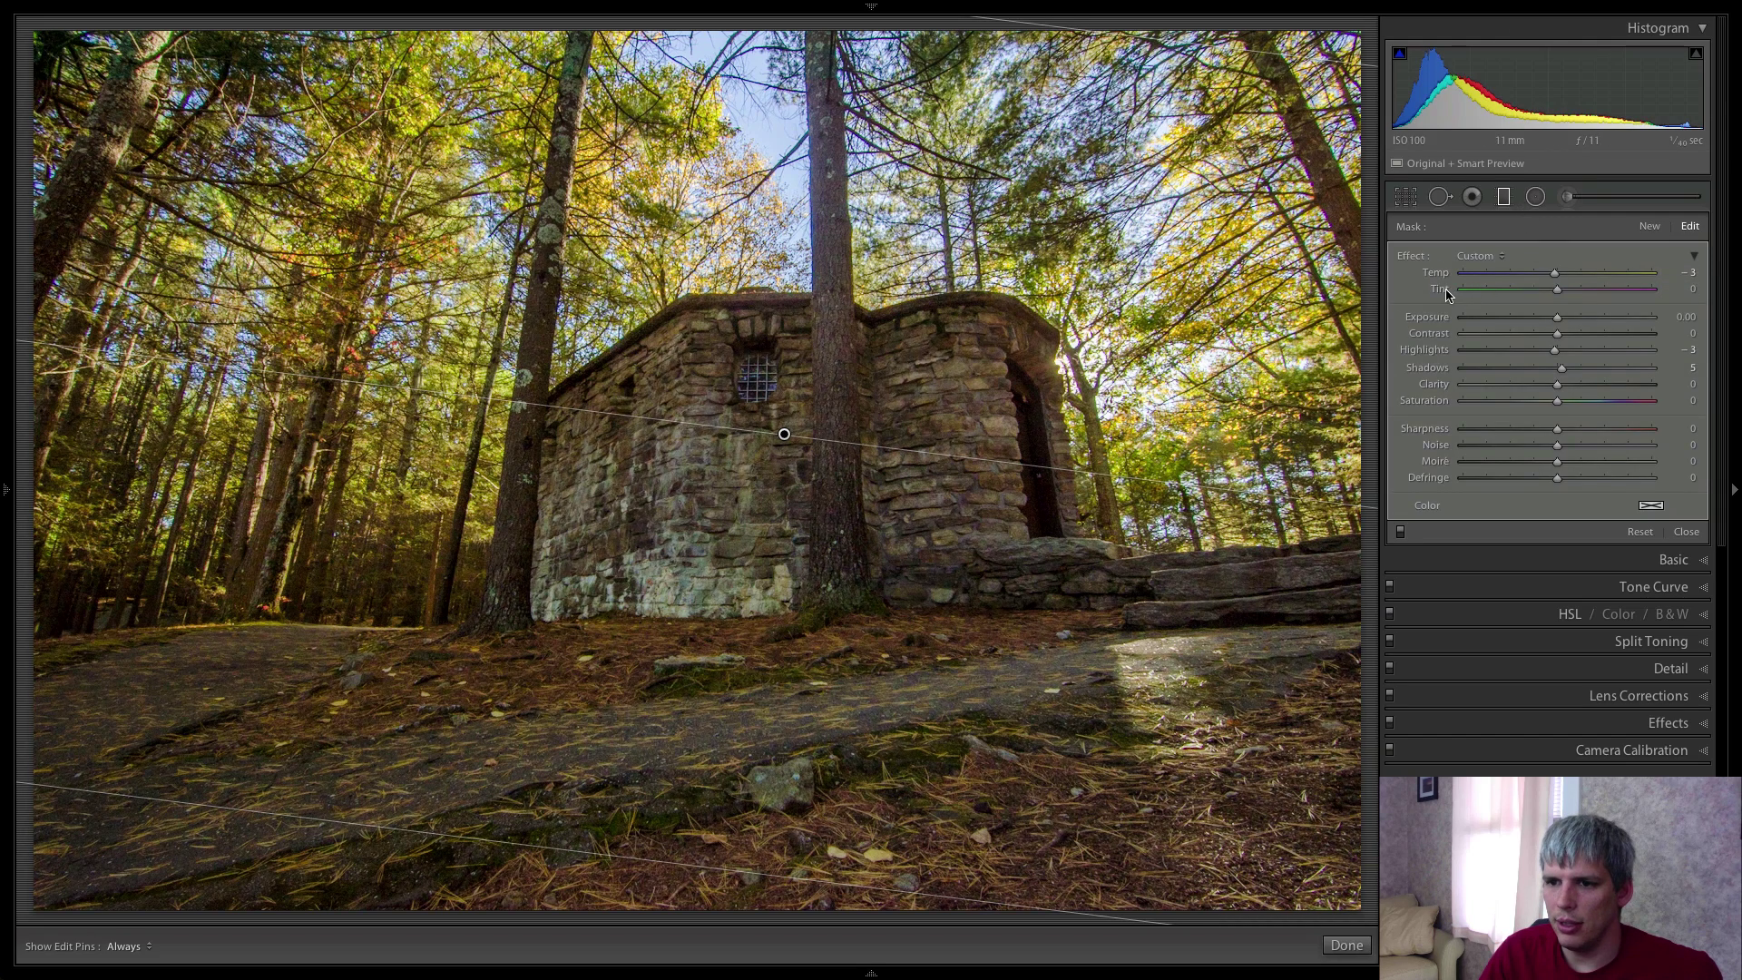
pyautogui.doubleClick(1442, 353)
pyautogui.moveTo(1572, 377); pyautogui.dragTo(1609, 381)
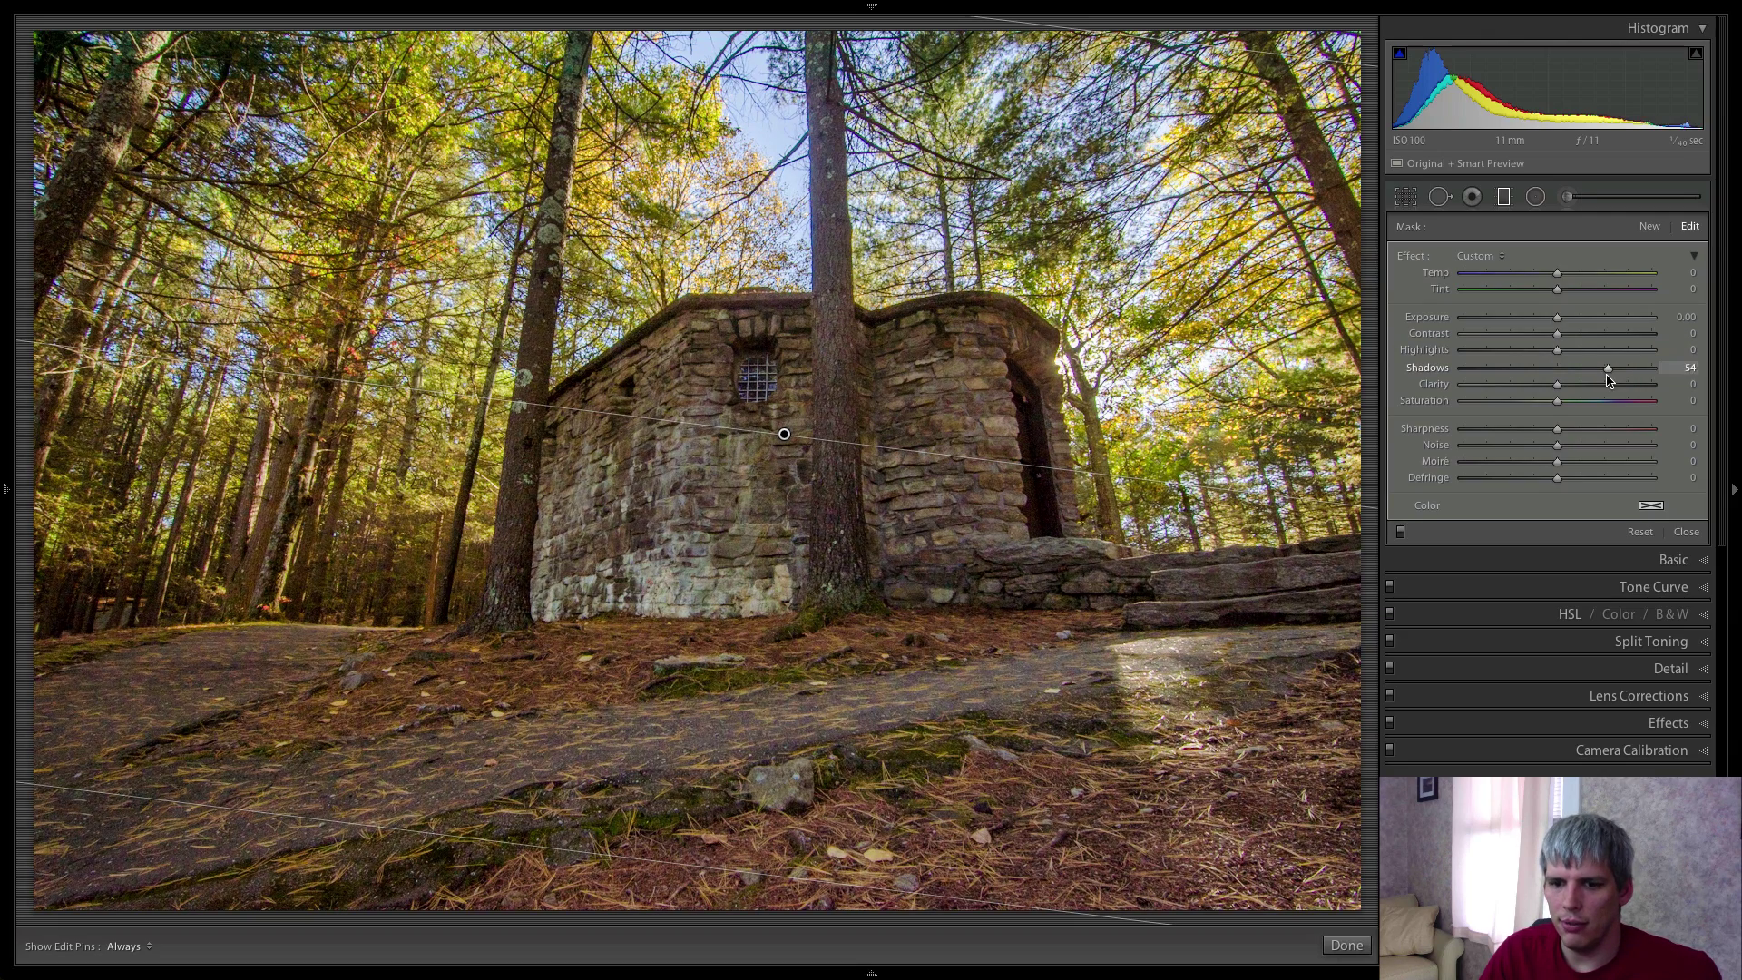
pyautogui.click(1505, 200)
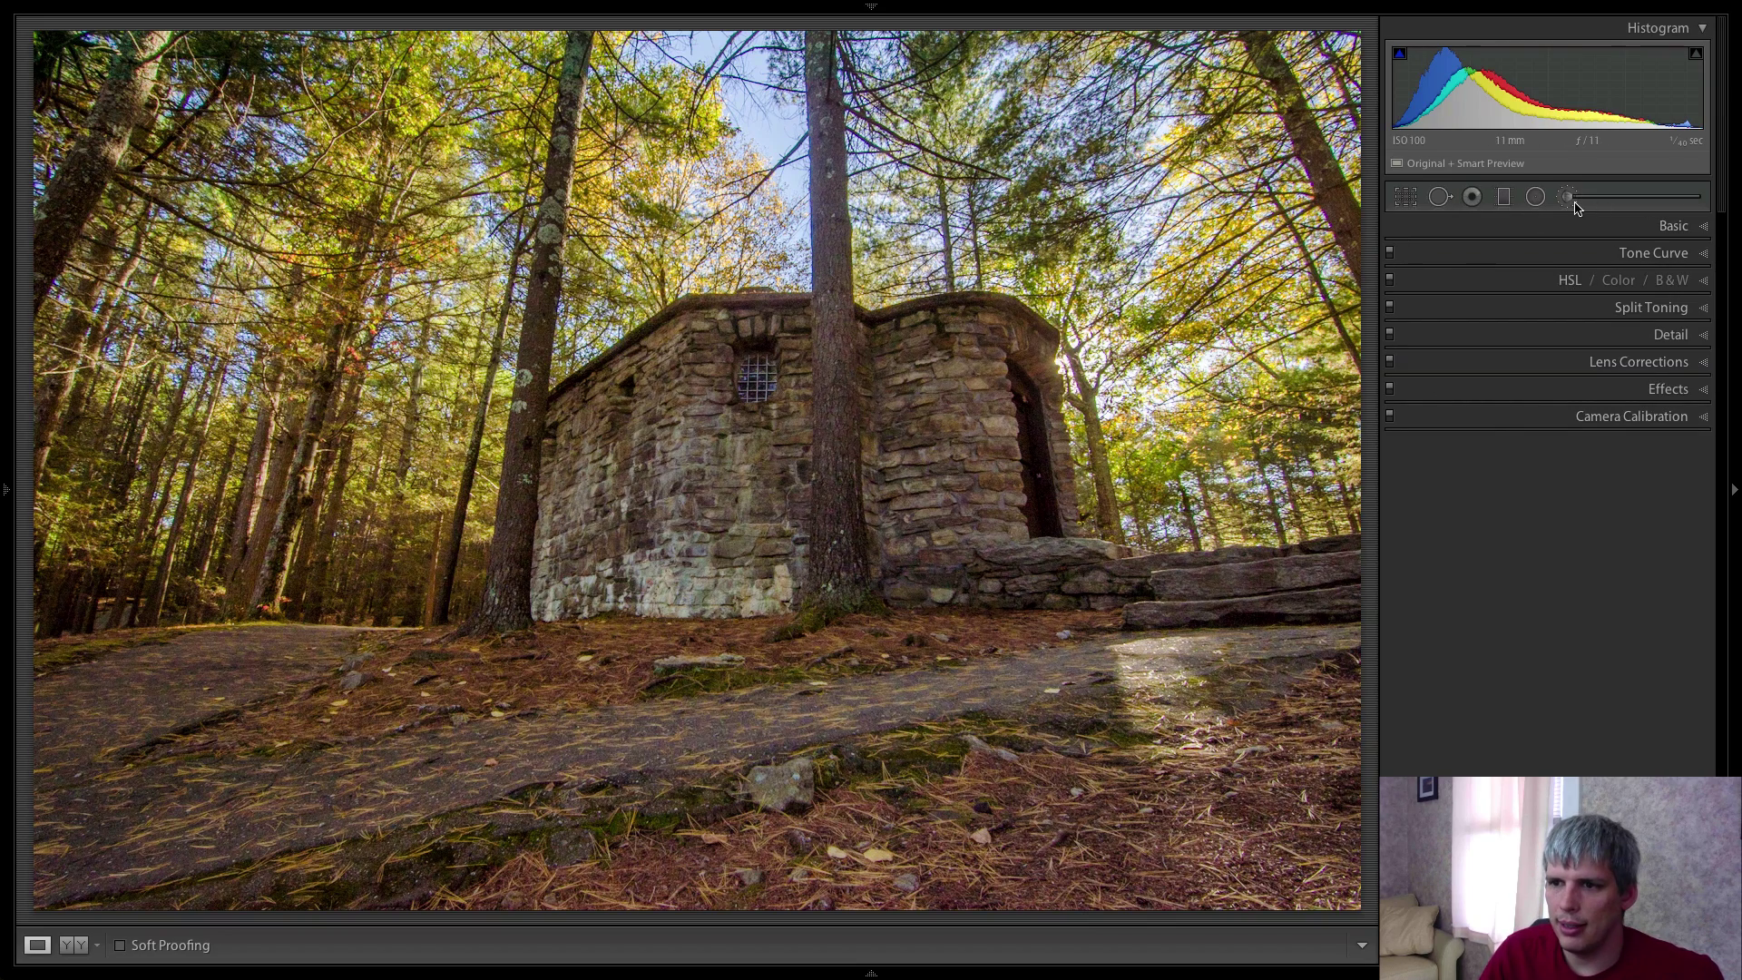
# Raise the Basic panel's white balance Temp to 7213, then collapse Basic again.
pyautogui.click(1676, 226)
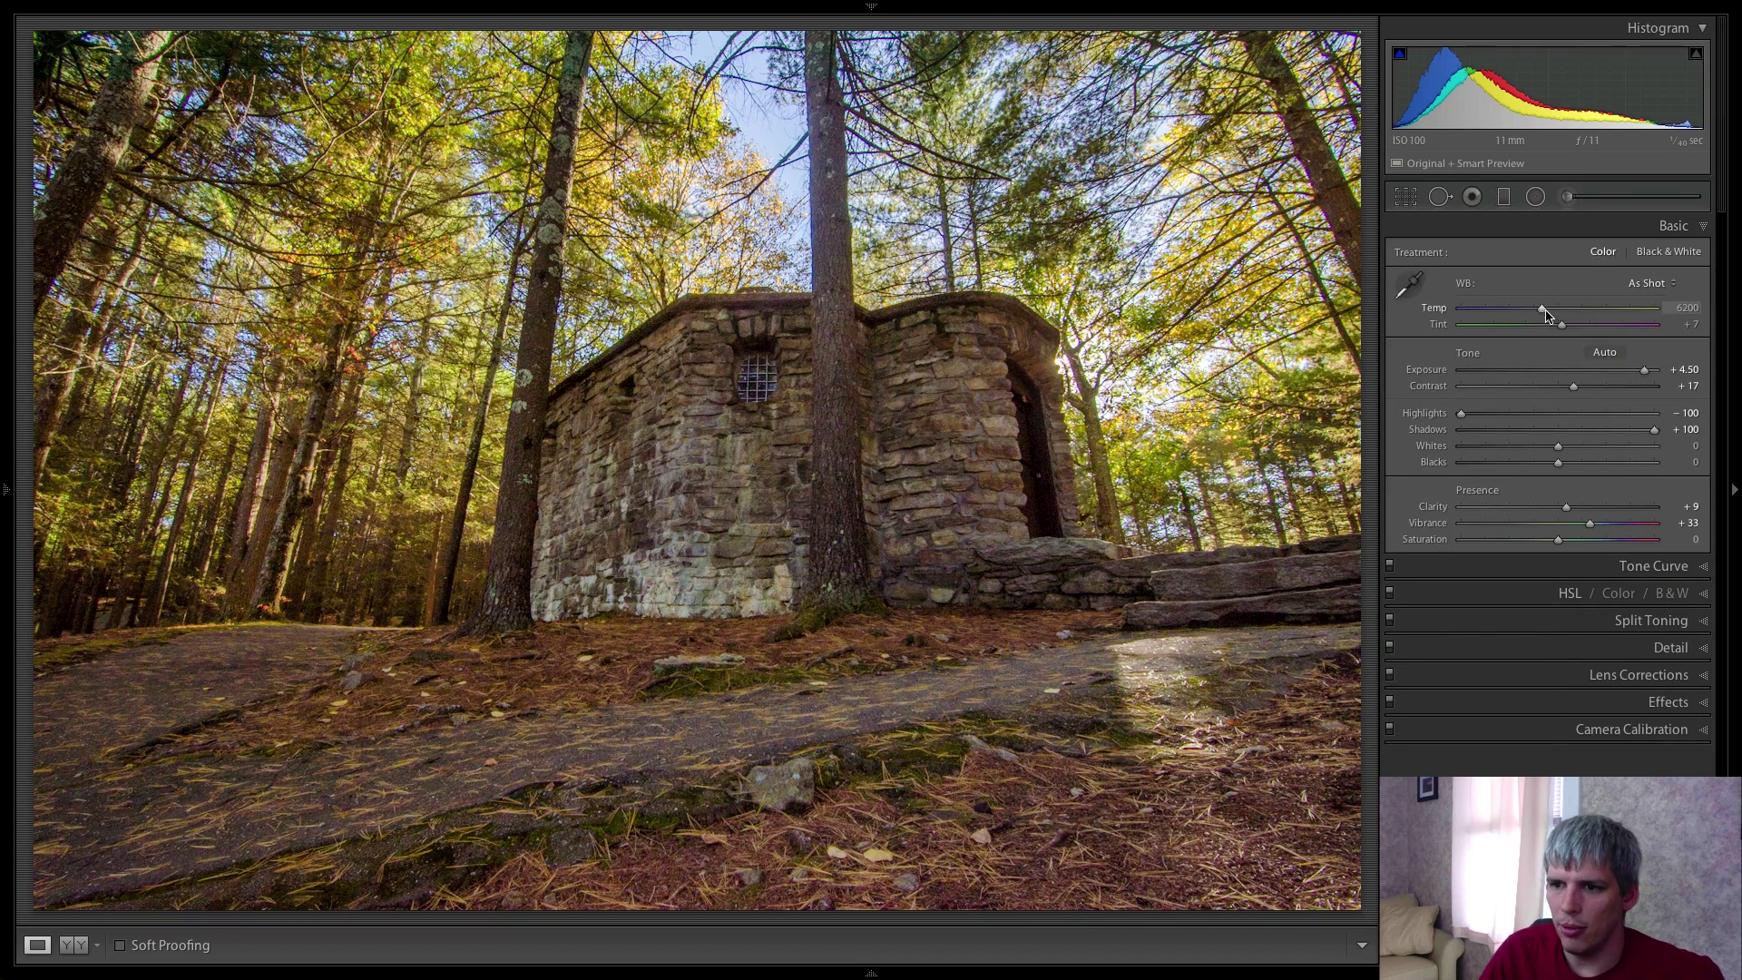
pyautogui.moveTo(1544, 312); pyautogui.dragTo(1573, 328)
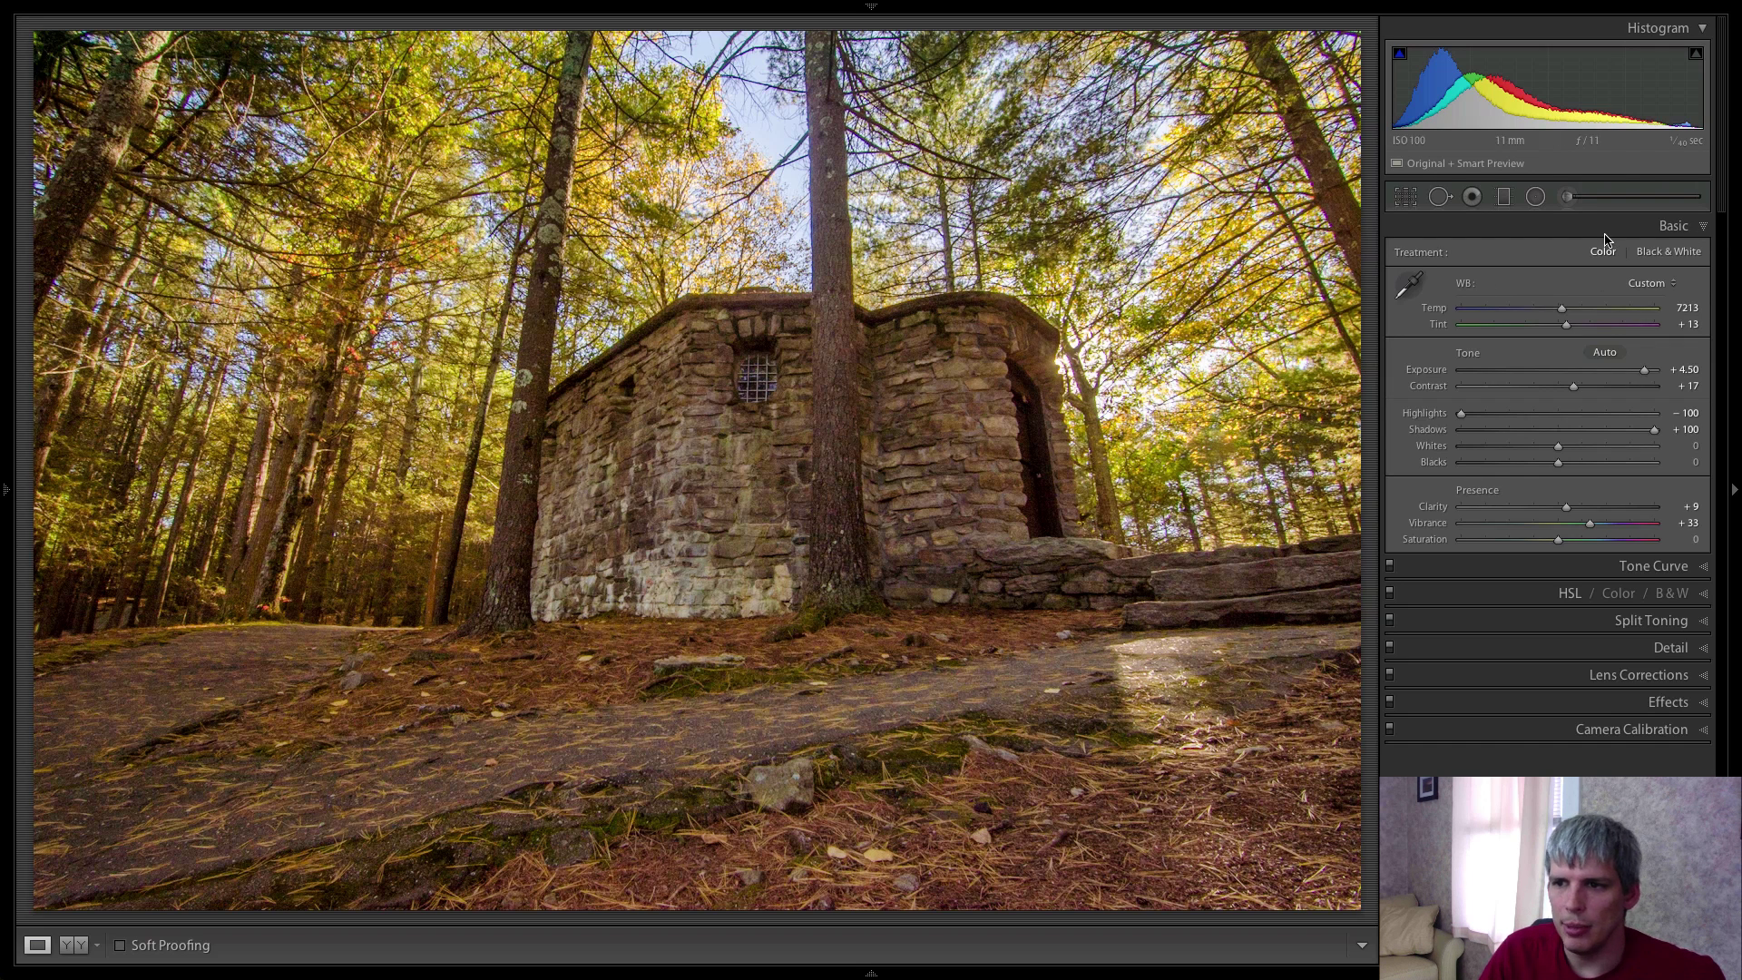
pyautogui.click(1703, 225)
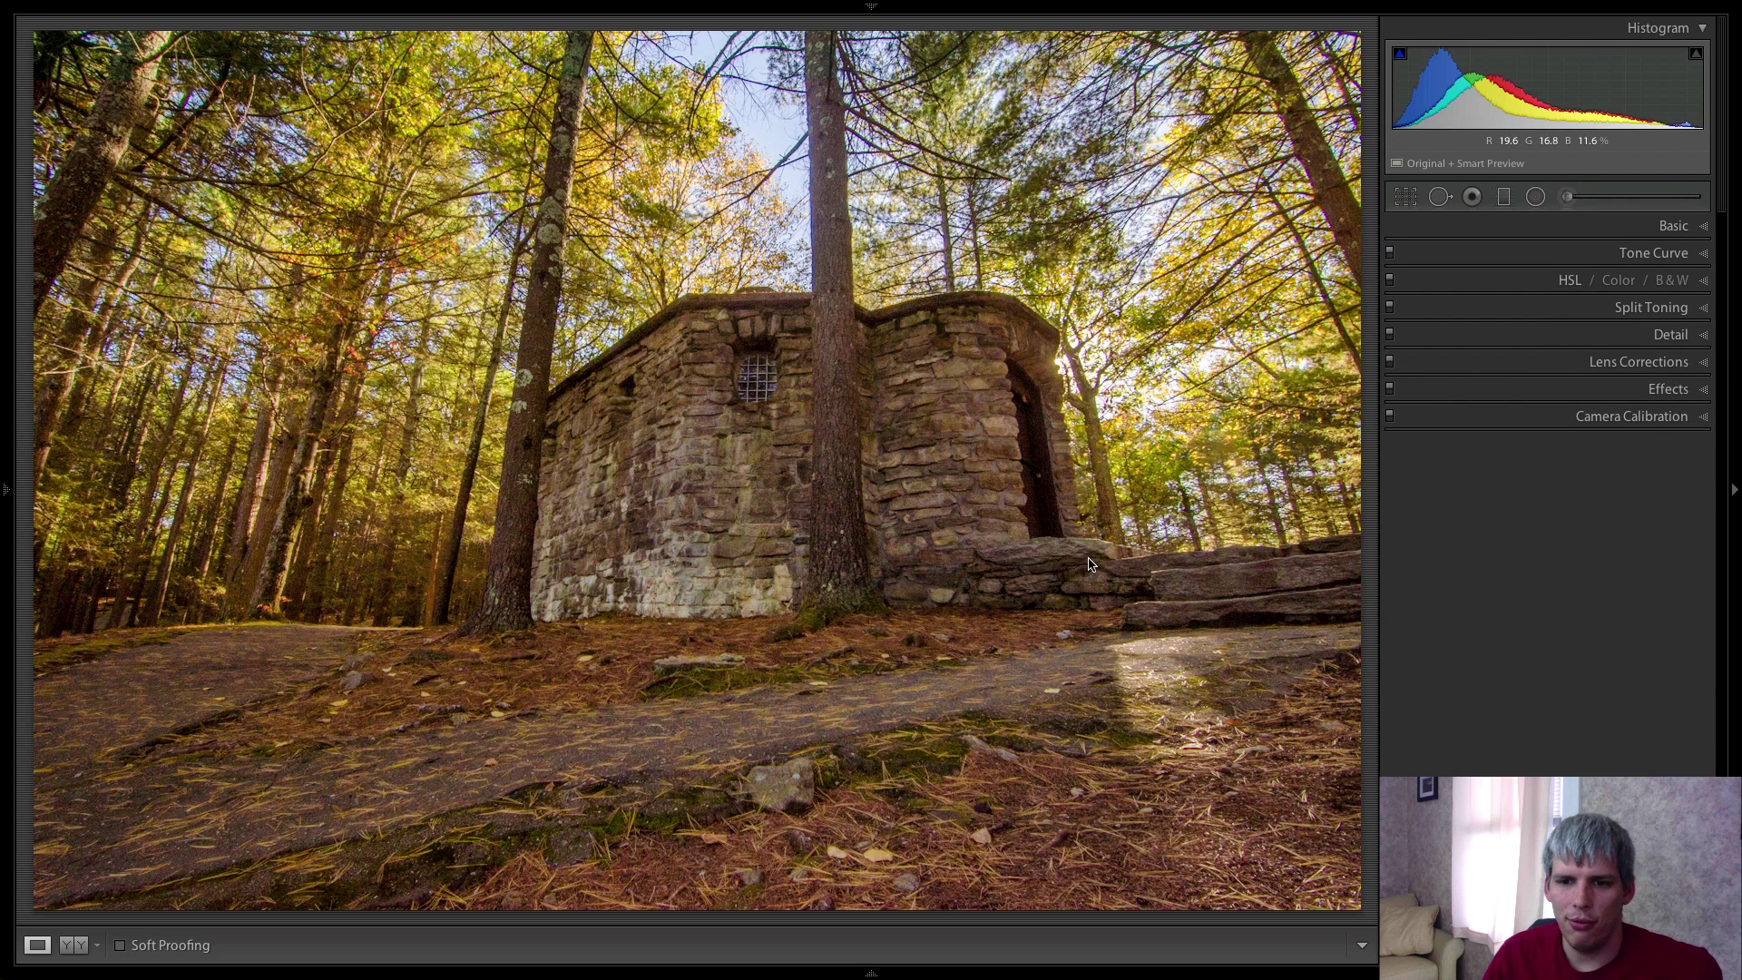
# Toggle the Before view and back, then inspect the trees and red-flowered path at 1:1.
pyautogui.press('\\')
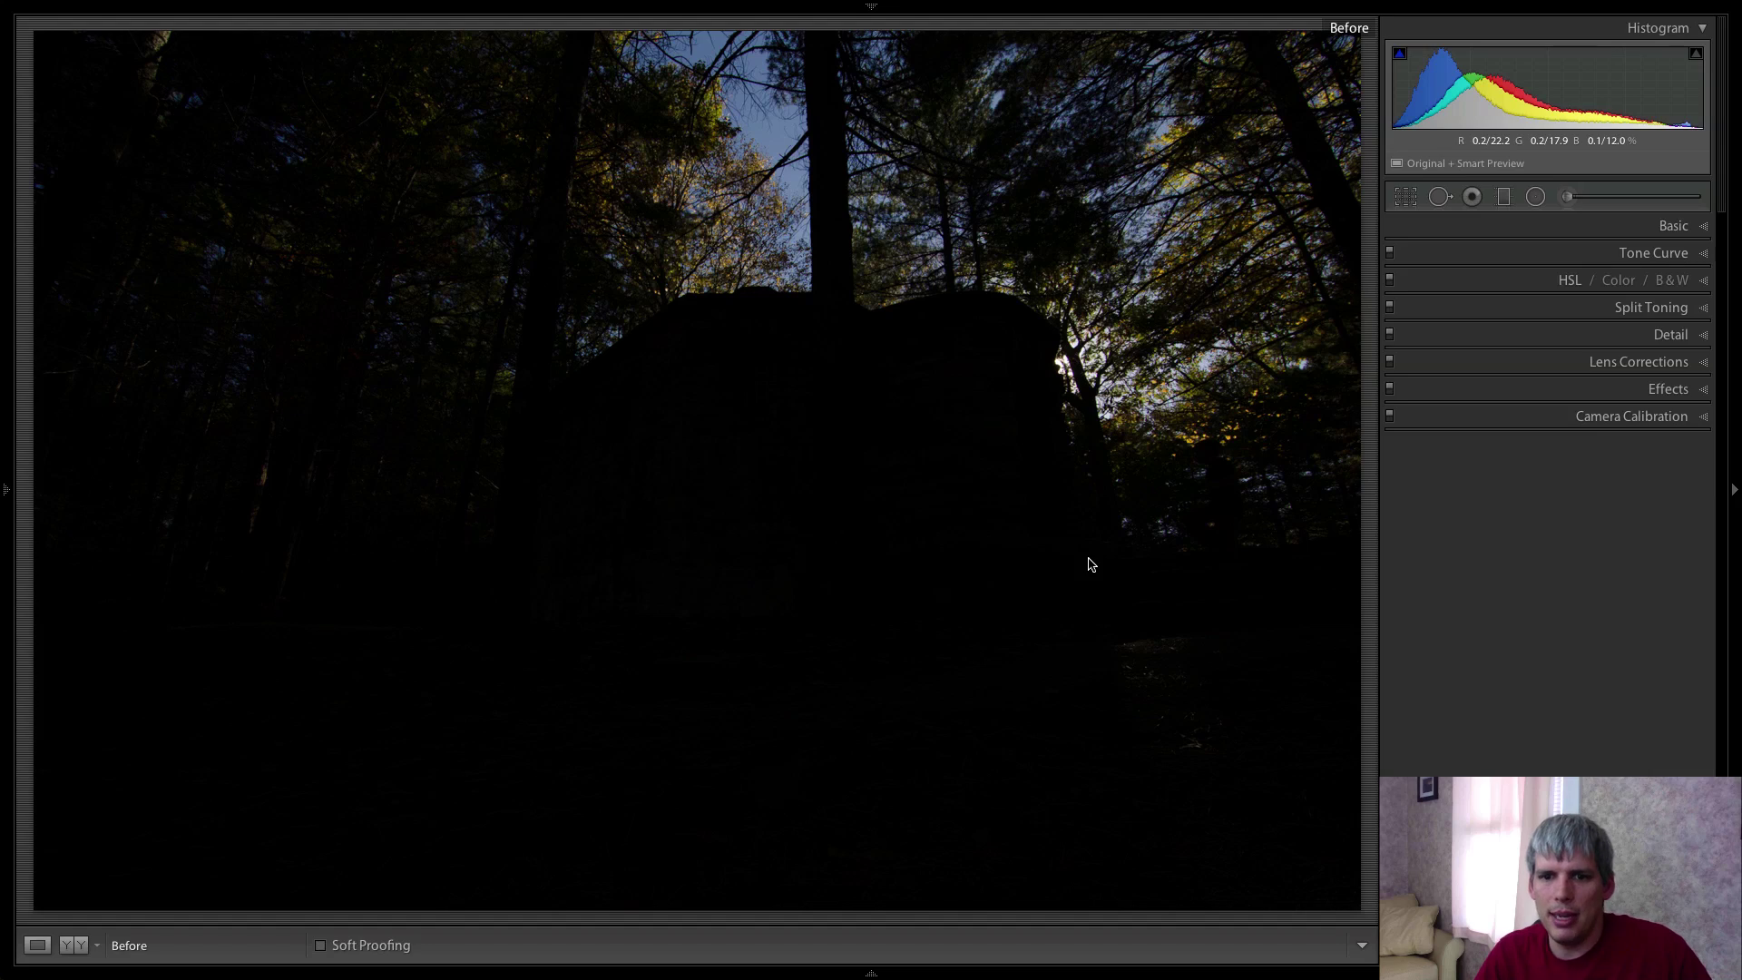
pyautogui.press('\\')
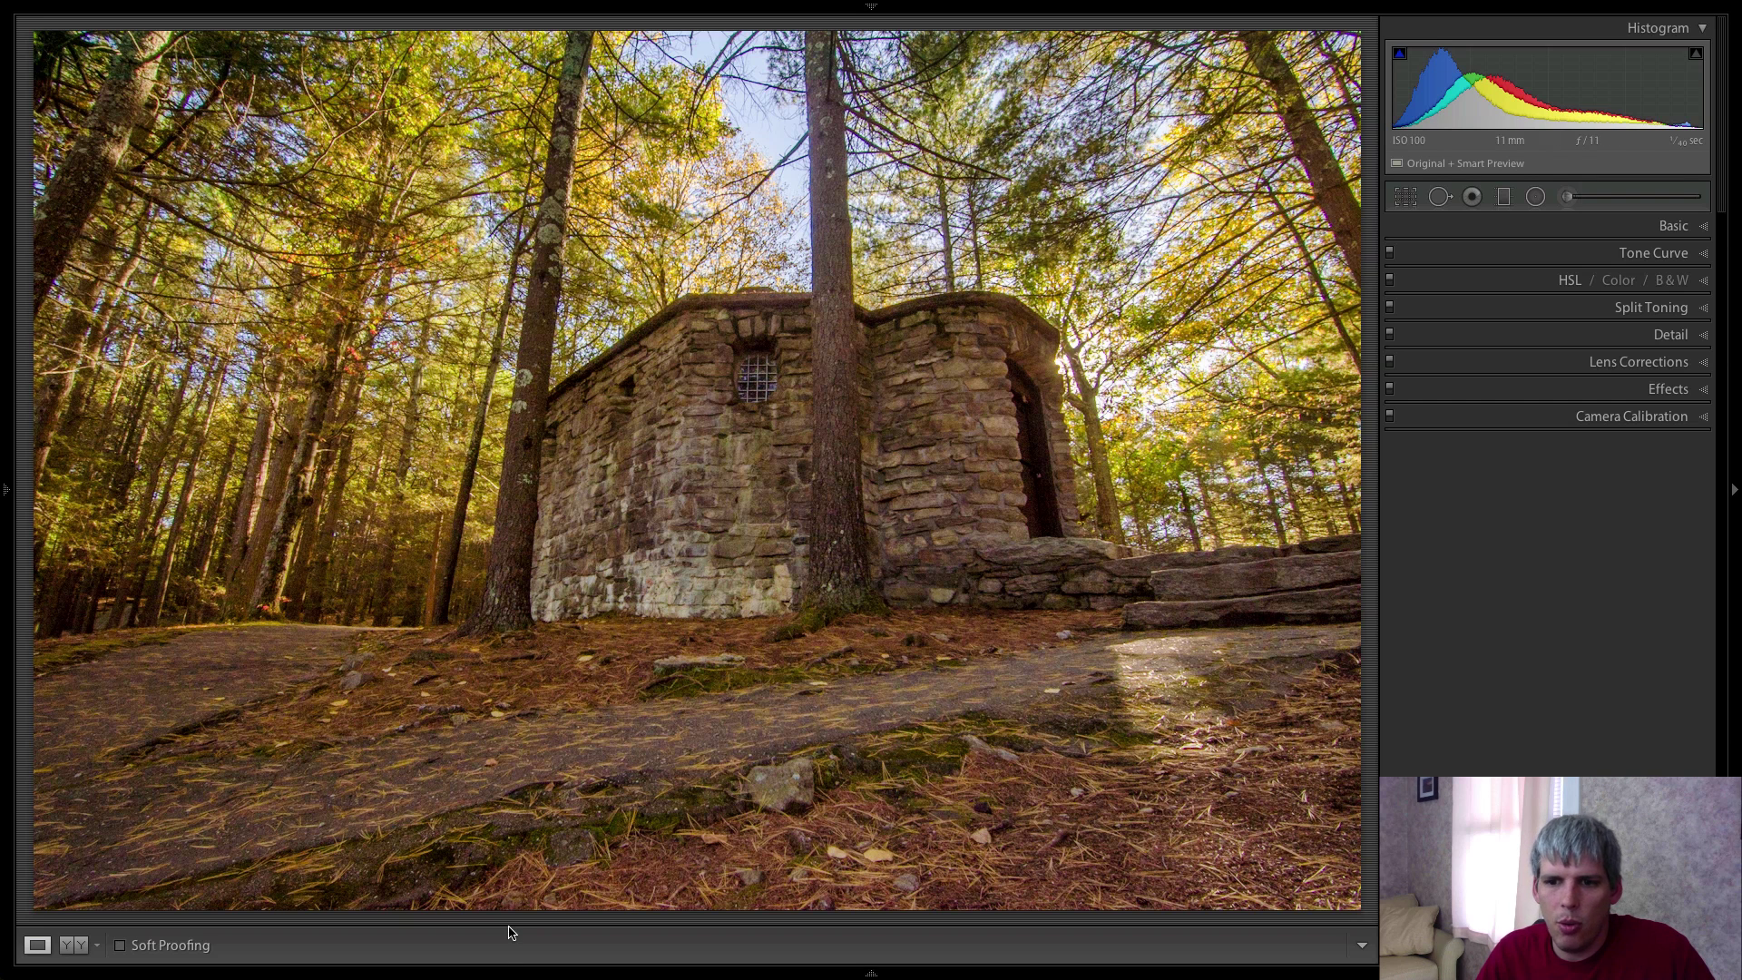
pyautogui.click(367, 610)
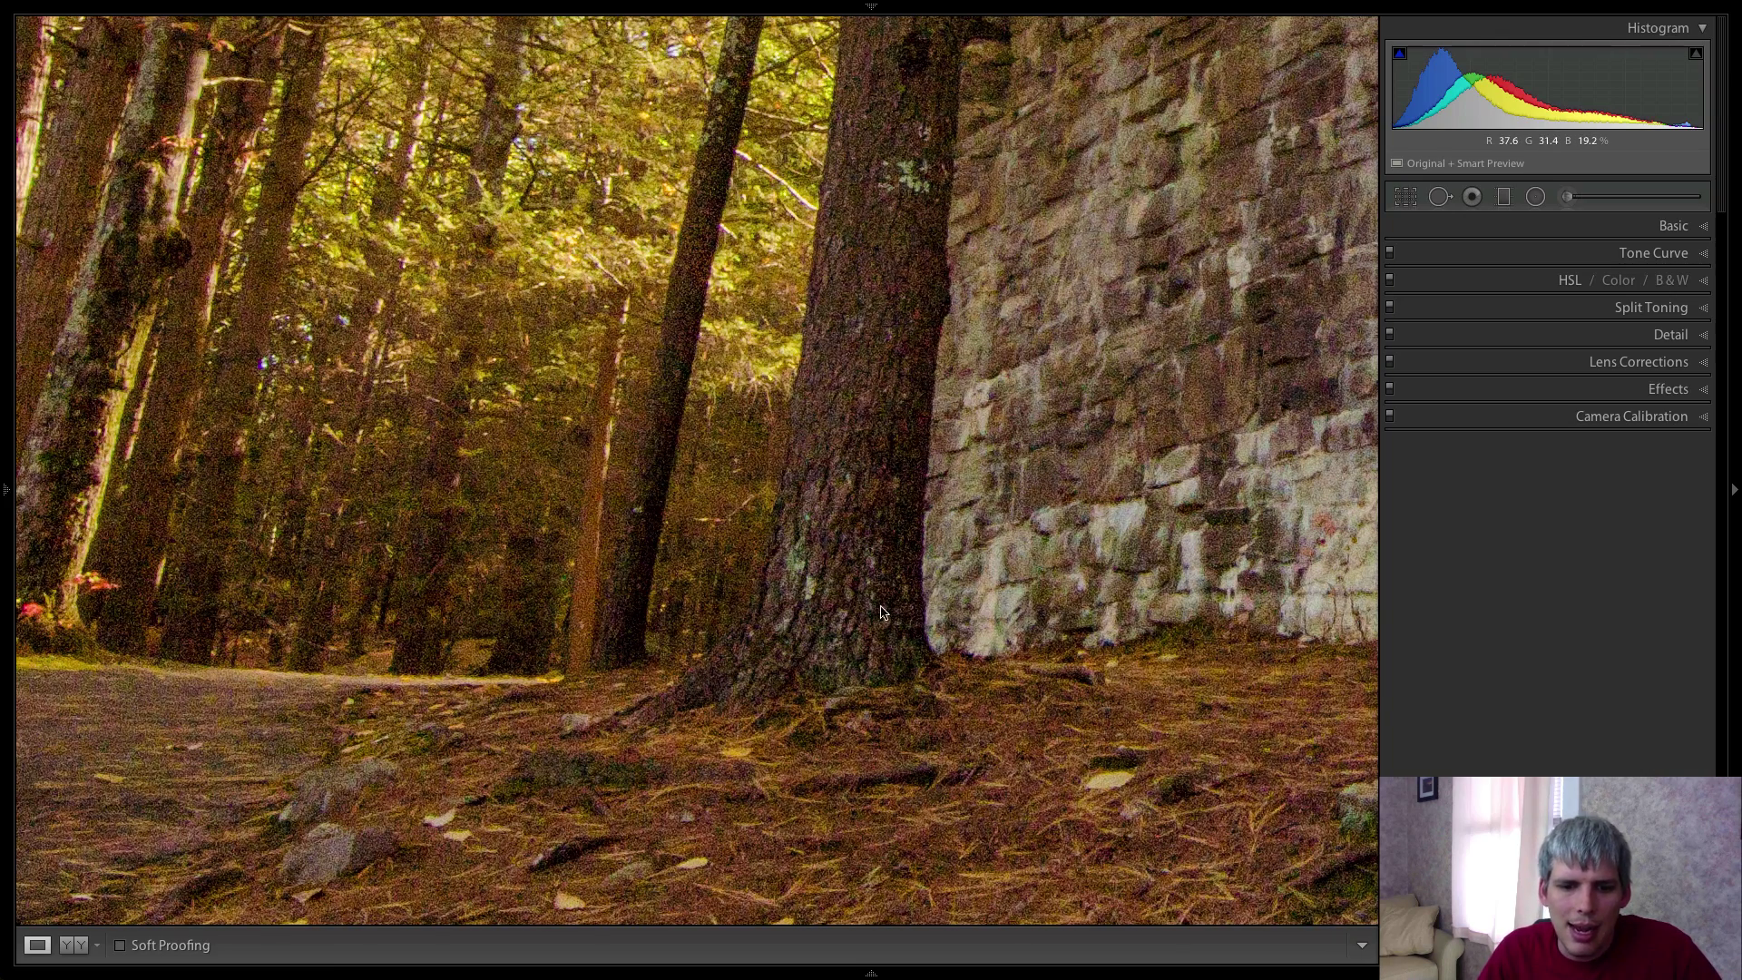
pyautogui.moveTo(895, 596); pyautogui.dragTo(1243, 586)
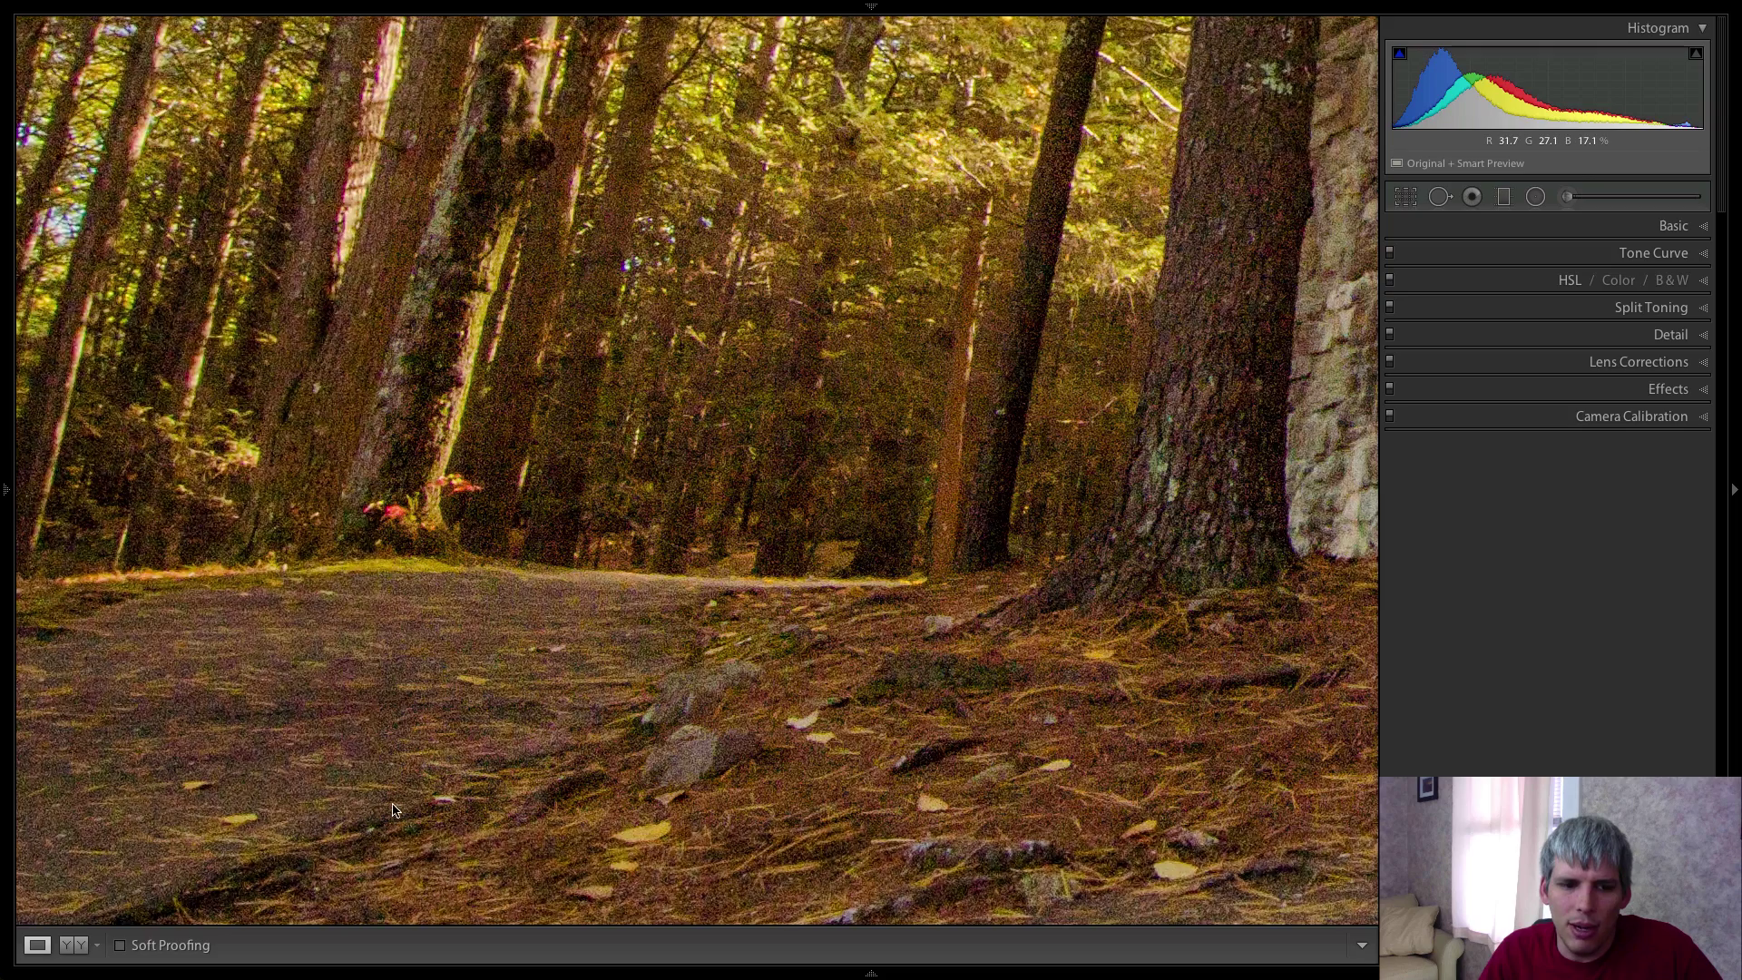
pyautogui.moveTo(413, 804); pyautogui.dragTo(769, 675)
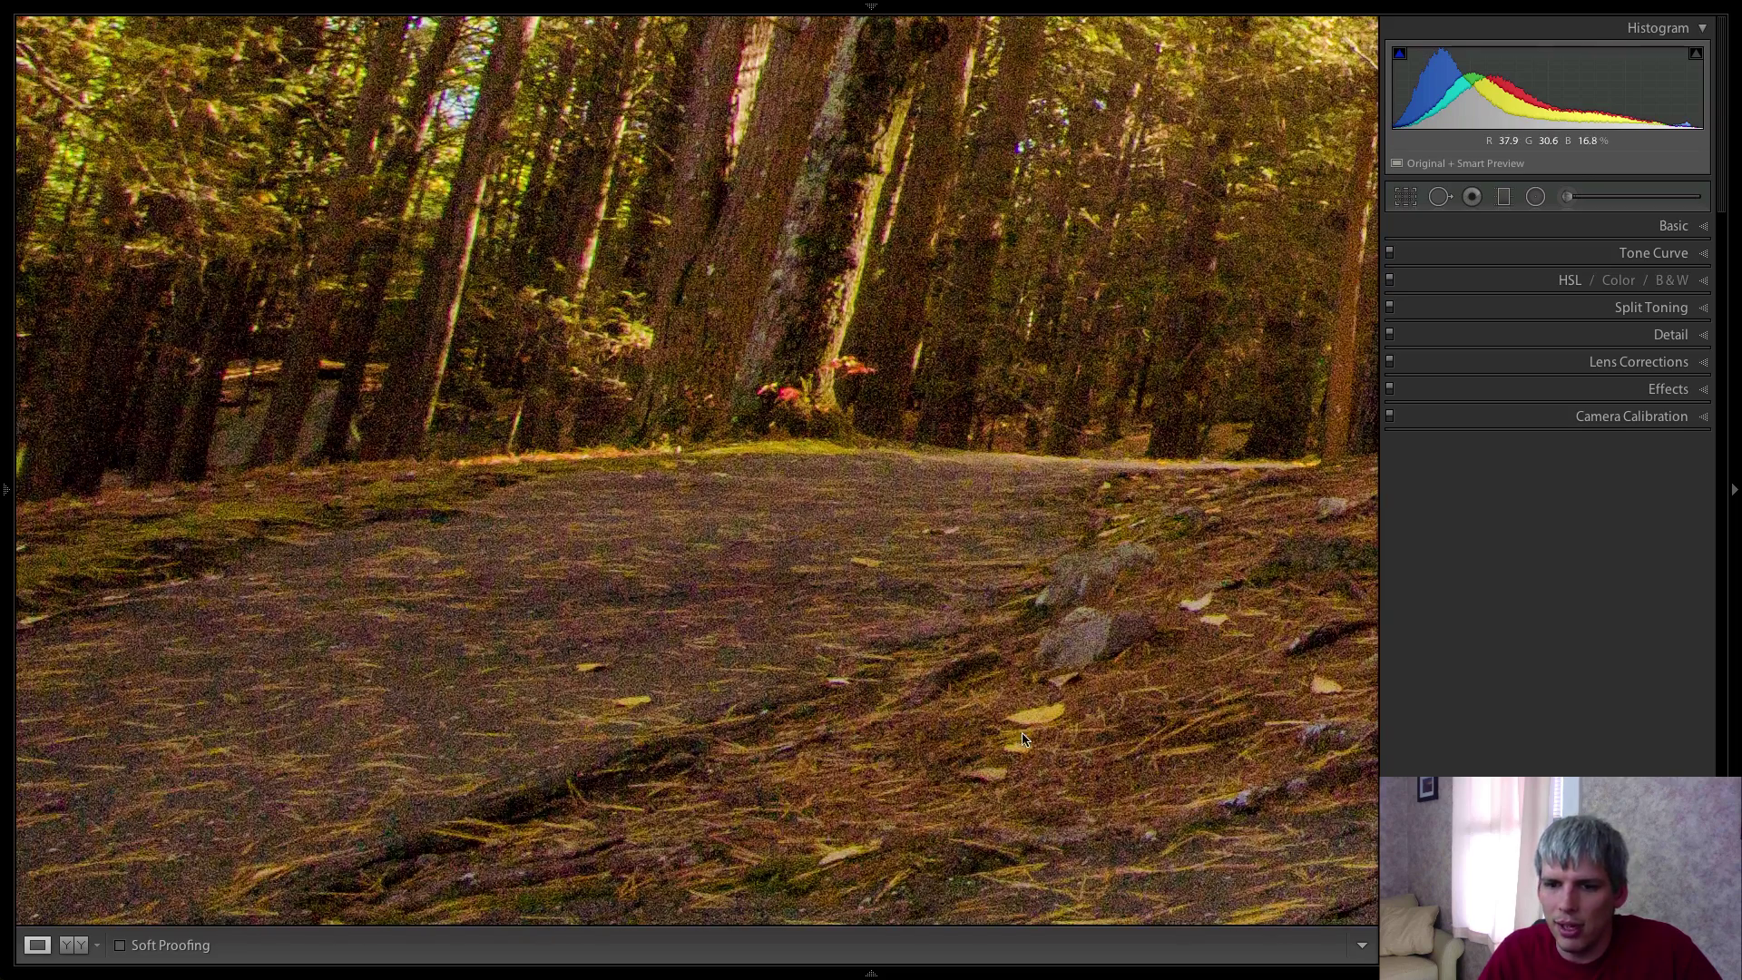
# Set noise reduction: Color 70, Color Detail 69, Smoothness 70, Luminance 24, Detail 72, Contrast 18.
pyautogui.moveTo(1062, 676); pyautogui.dragTo(909, 798)
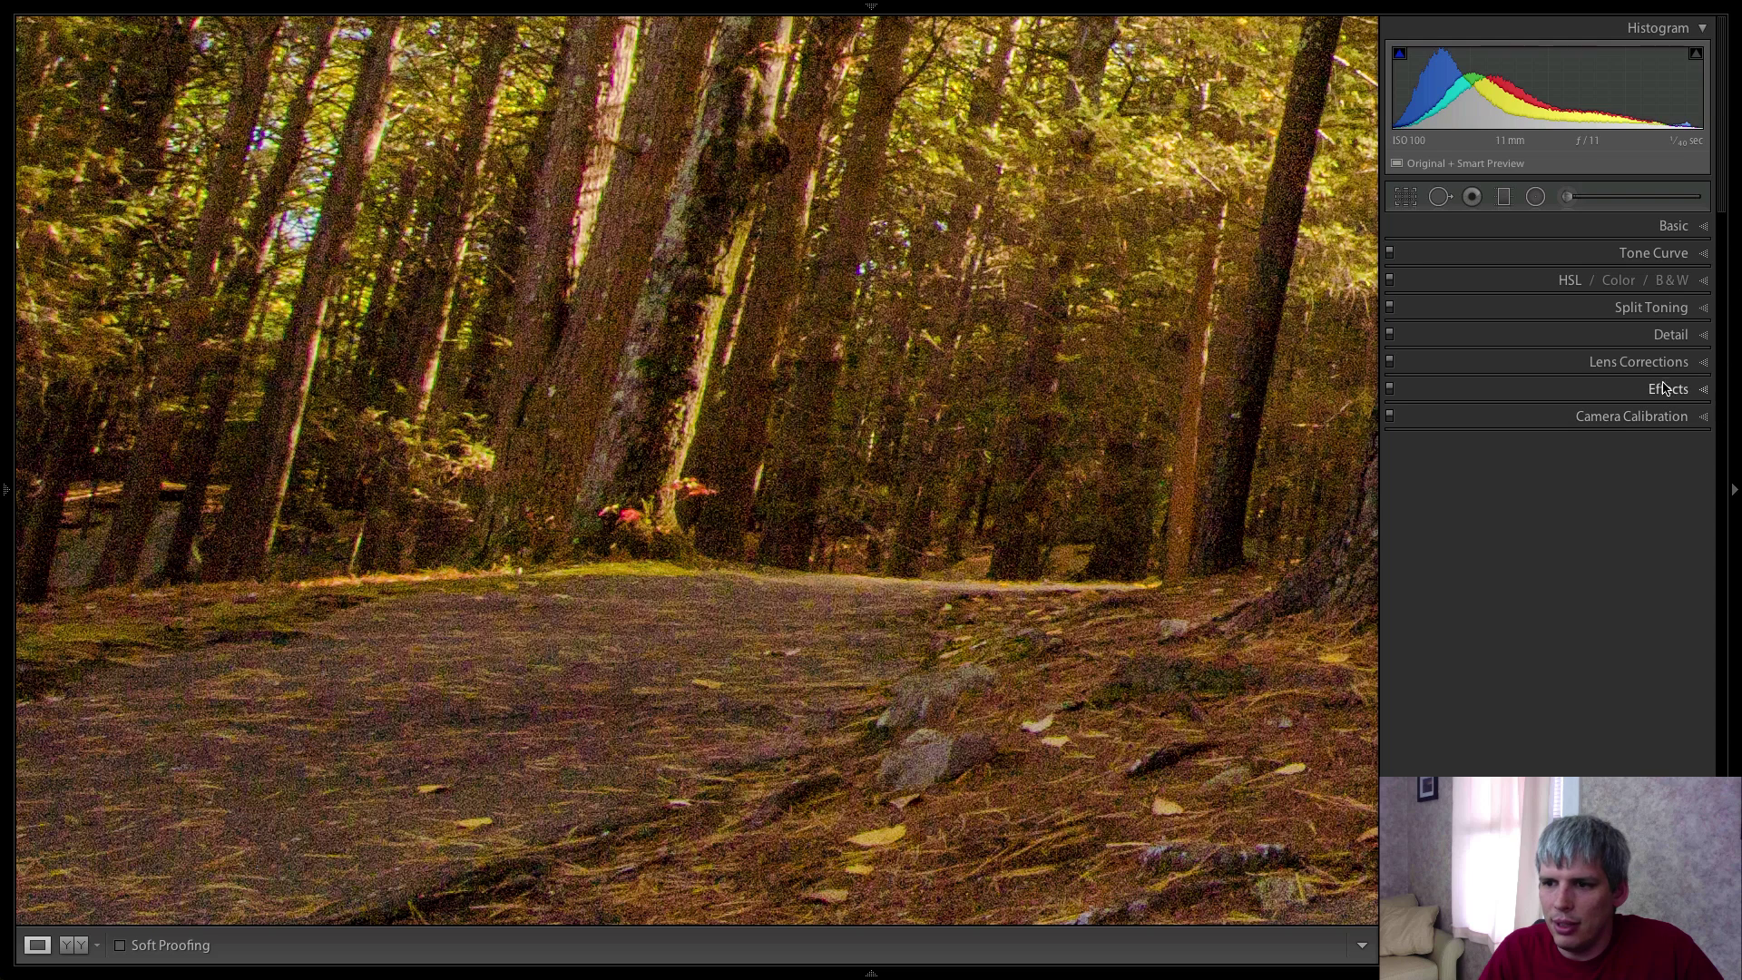
pyautogui.click(1670, 334)
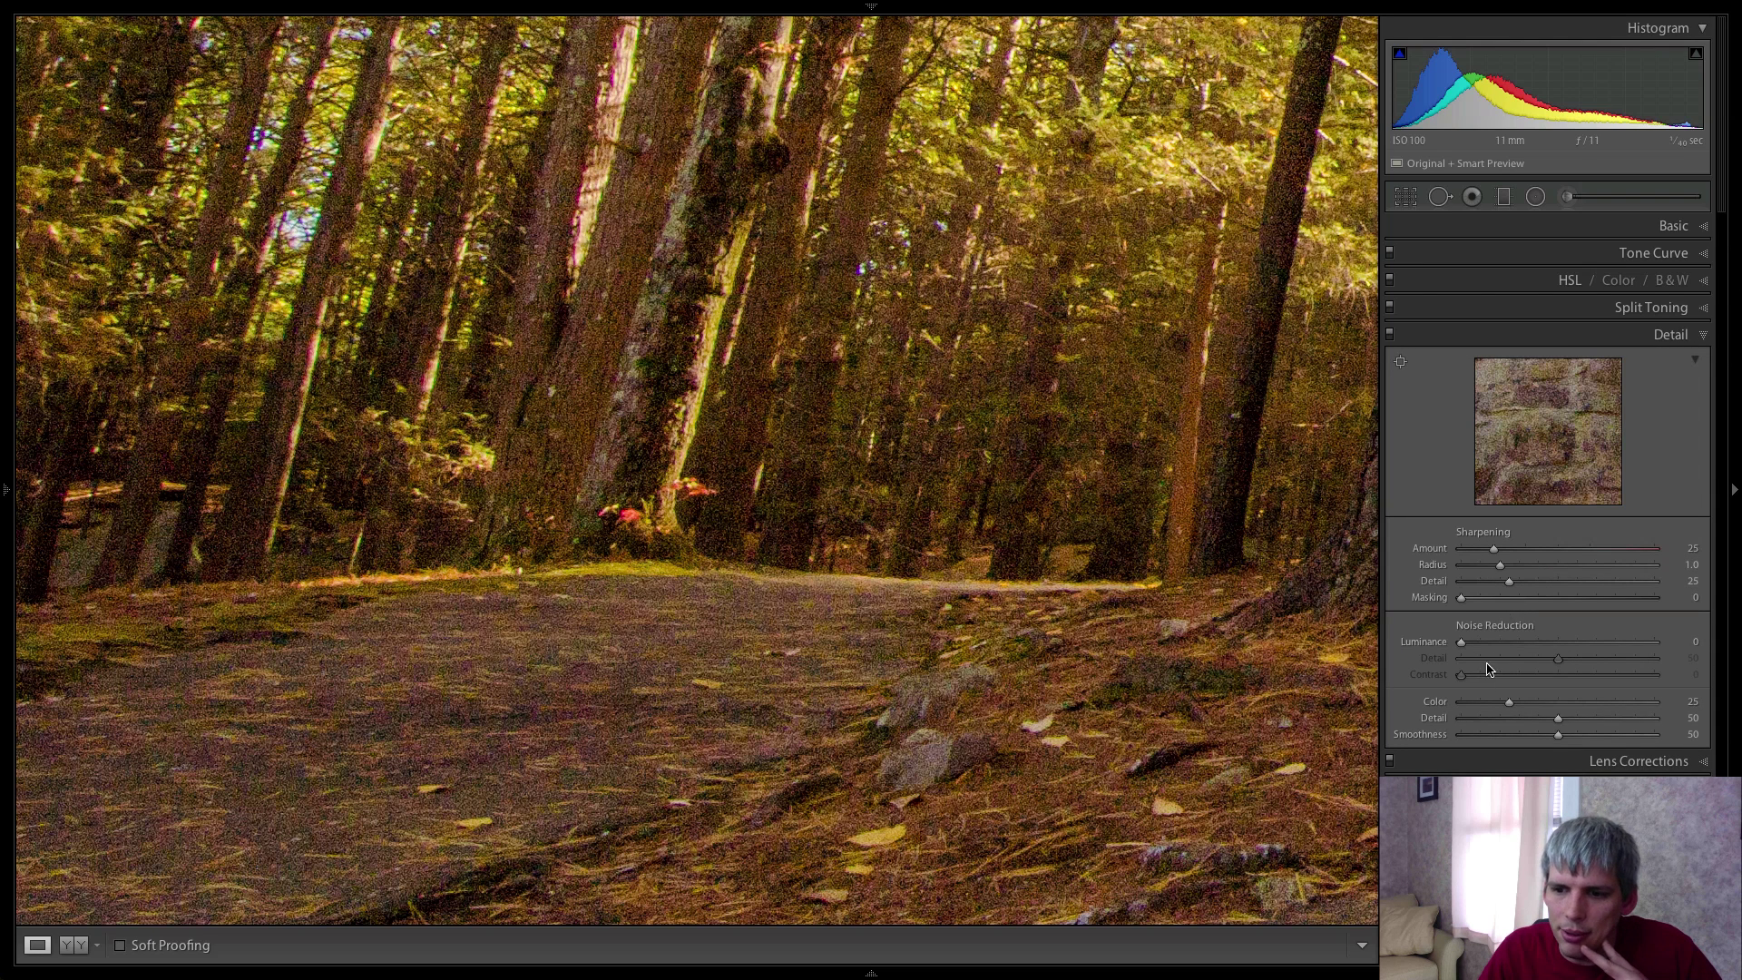
pyautogui.moveTo(1532, 705); pyautogui.dragTo(1596, 710)
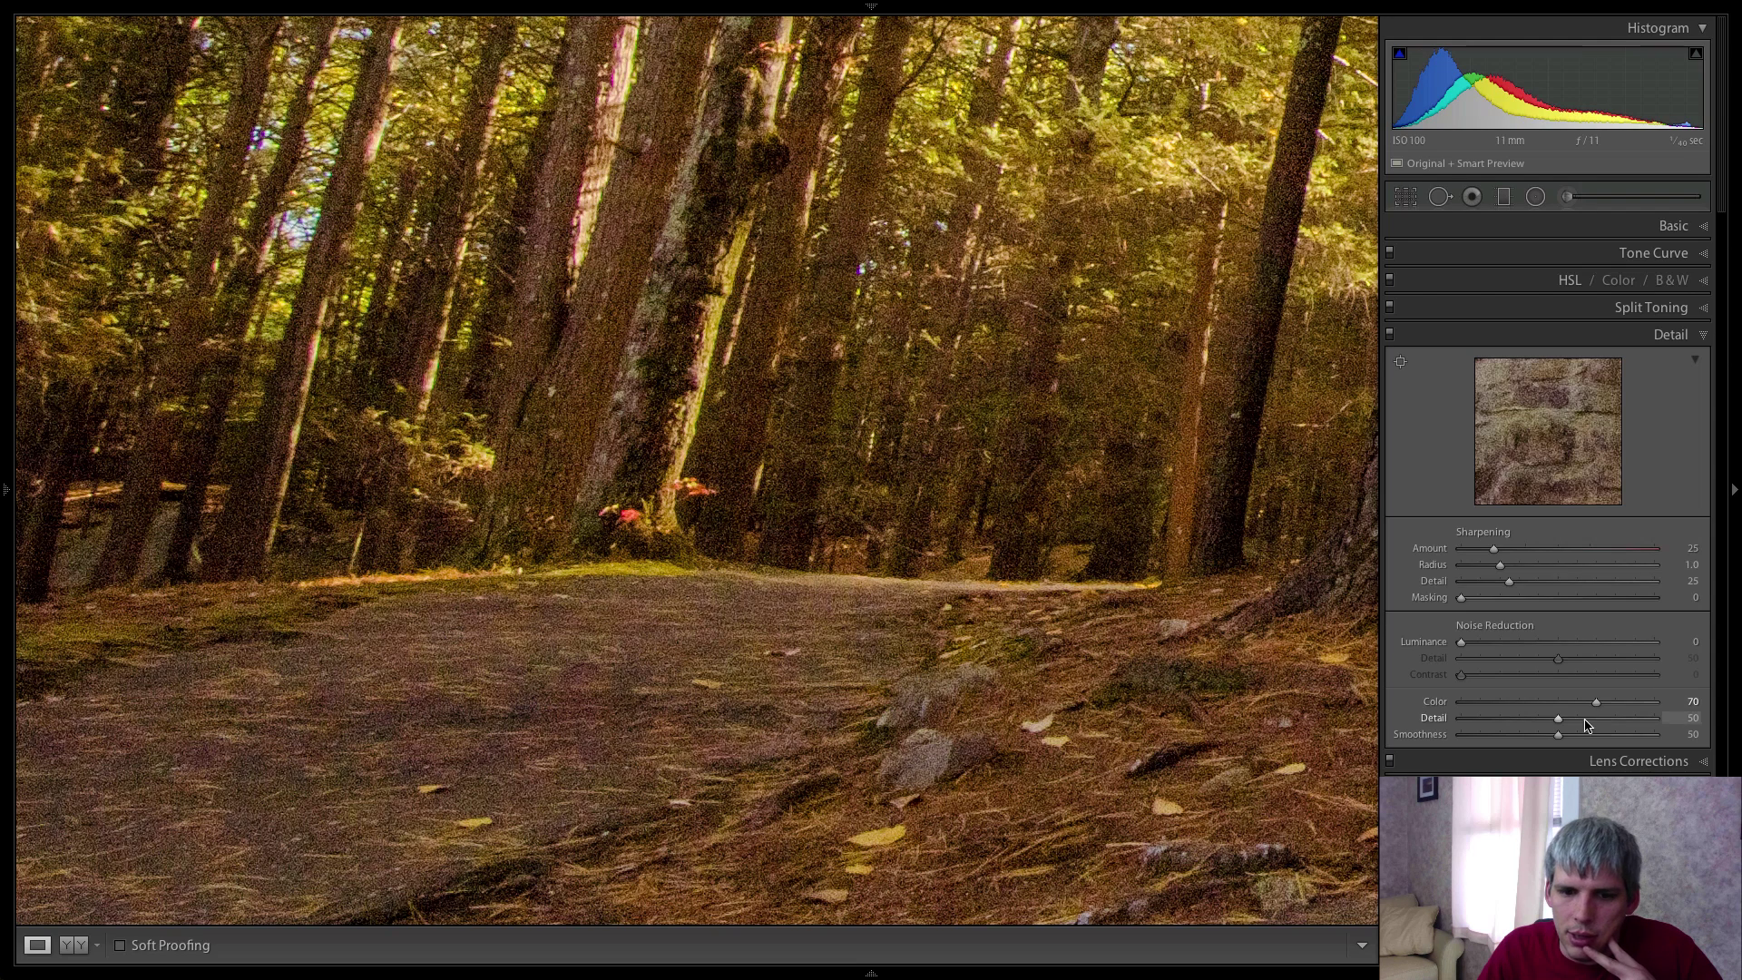
pyautogui.moveTo(1578, 726); pyautogui.dragTo(1596, 724)
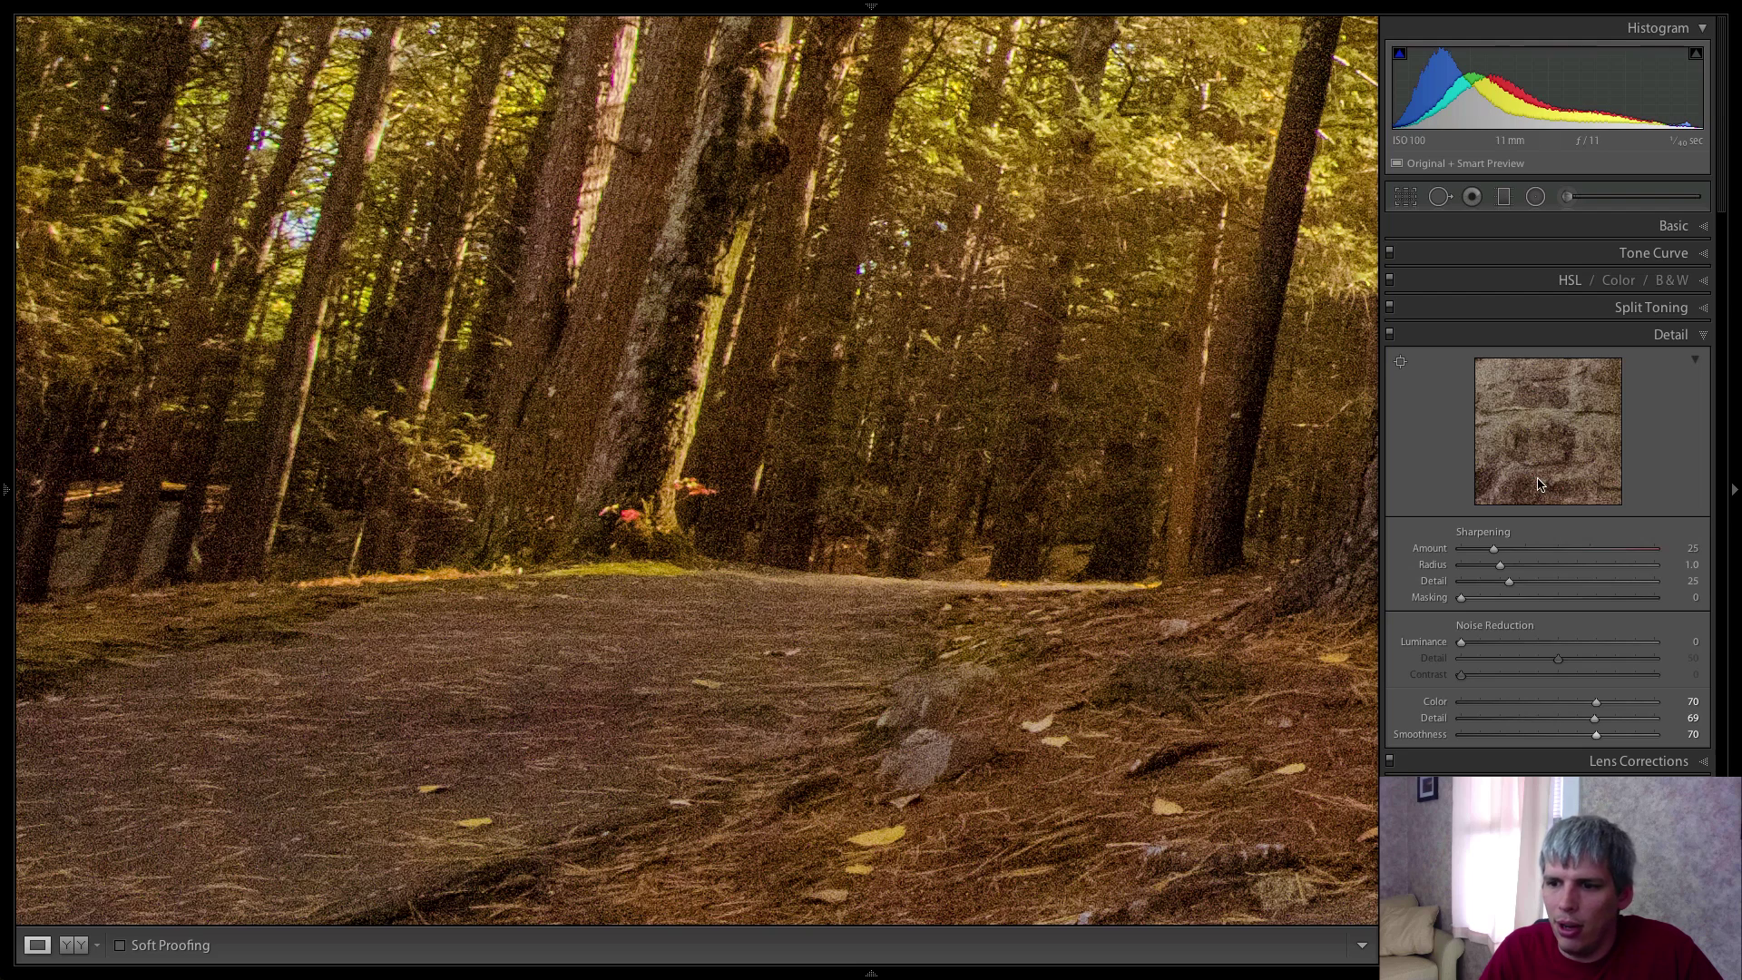
pyautogui.moveTo(1460, 641); pyautogui.dragTo(1509, 644)
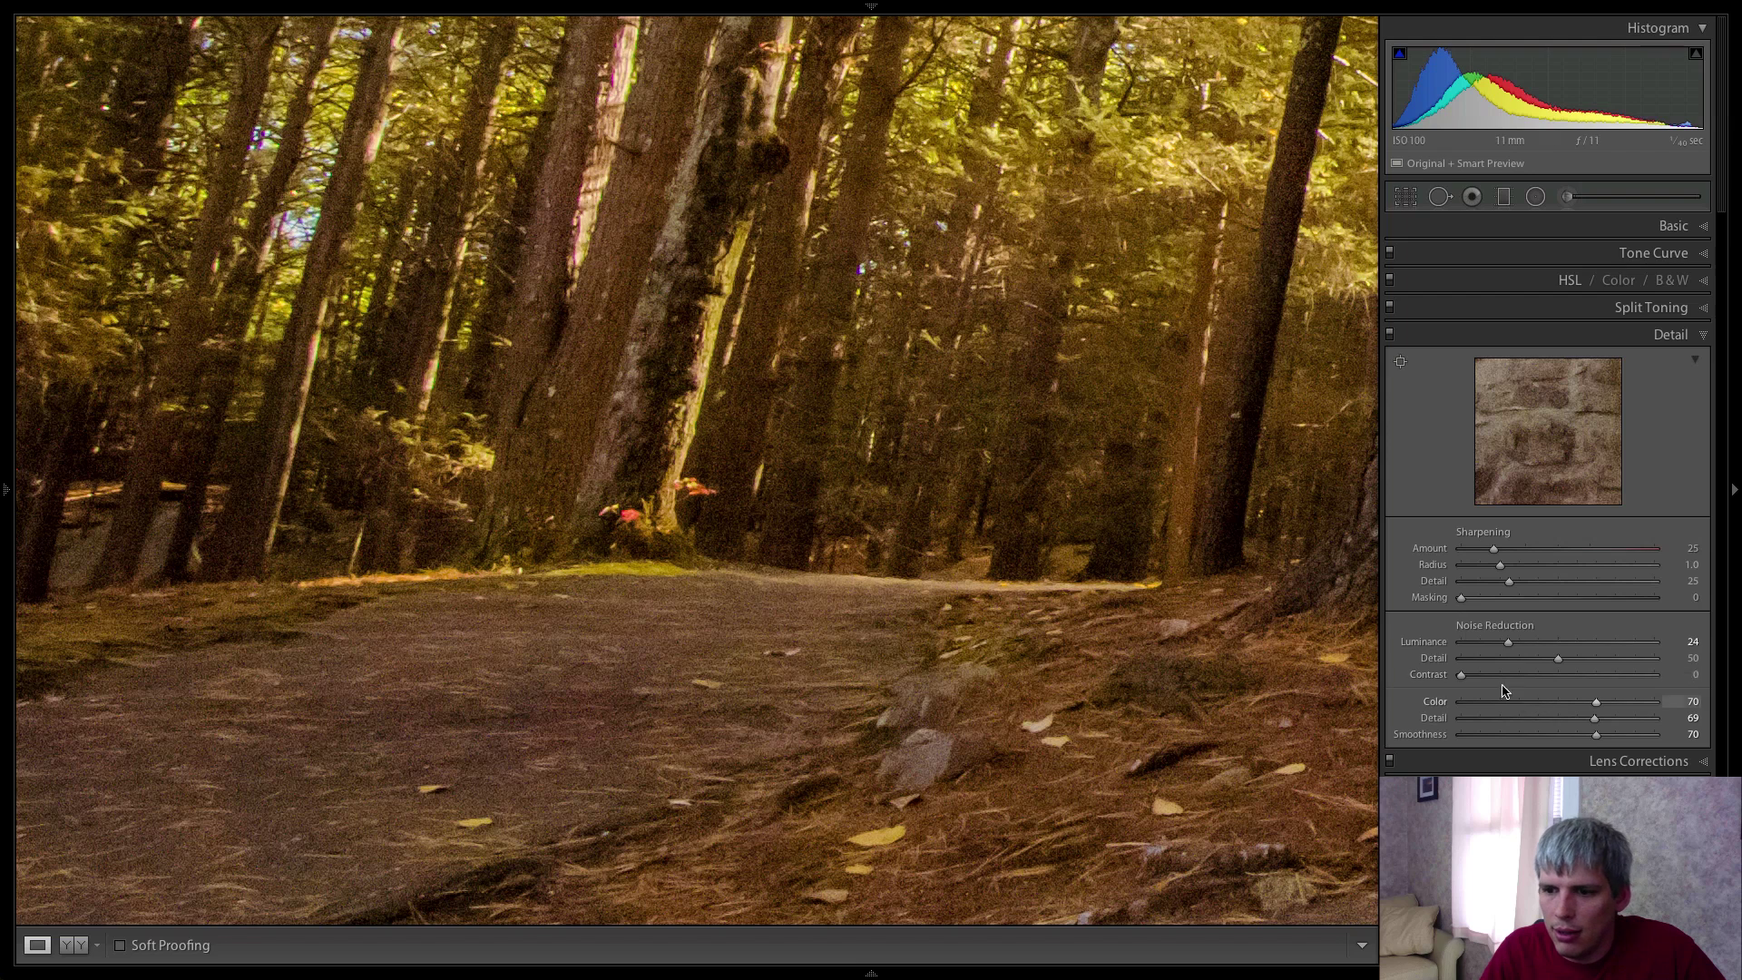
pyautogui.moveTo(1486, 677); pyautogui.dragTo(1510, 679)
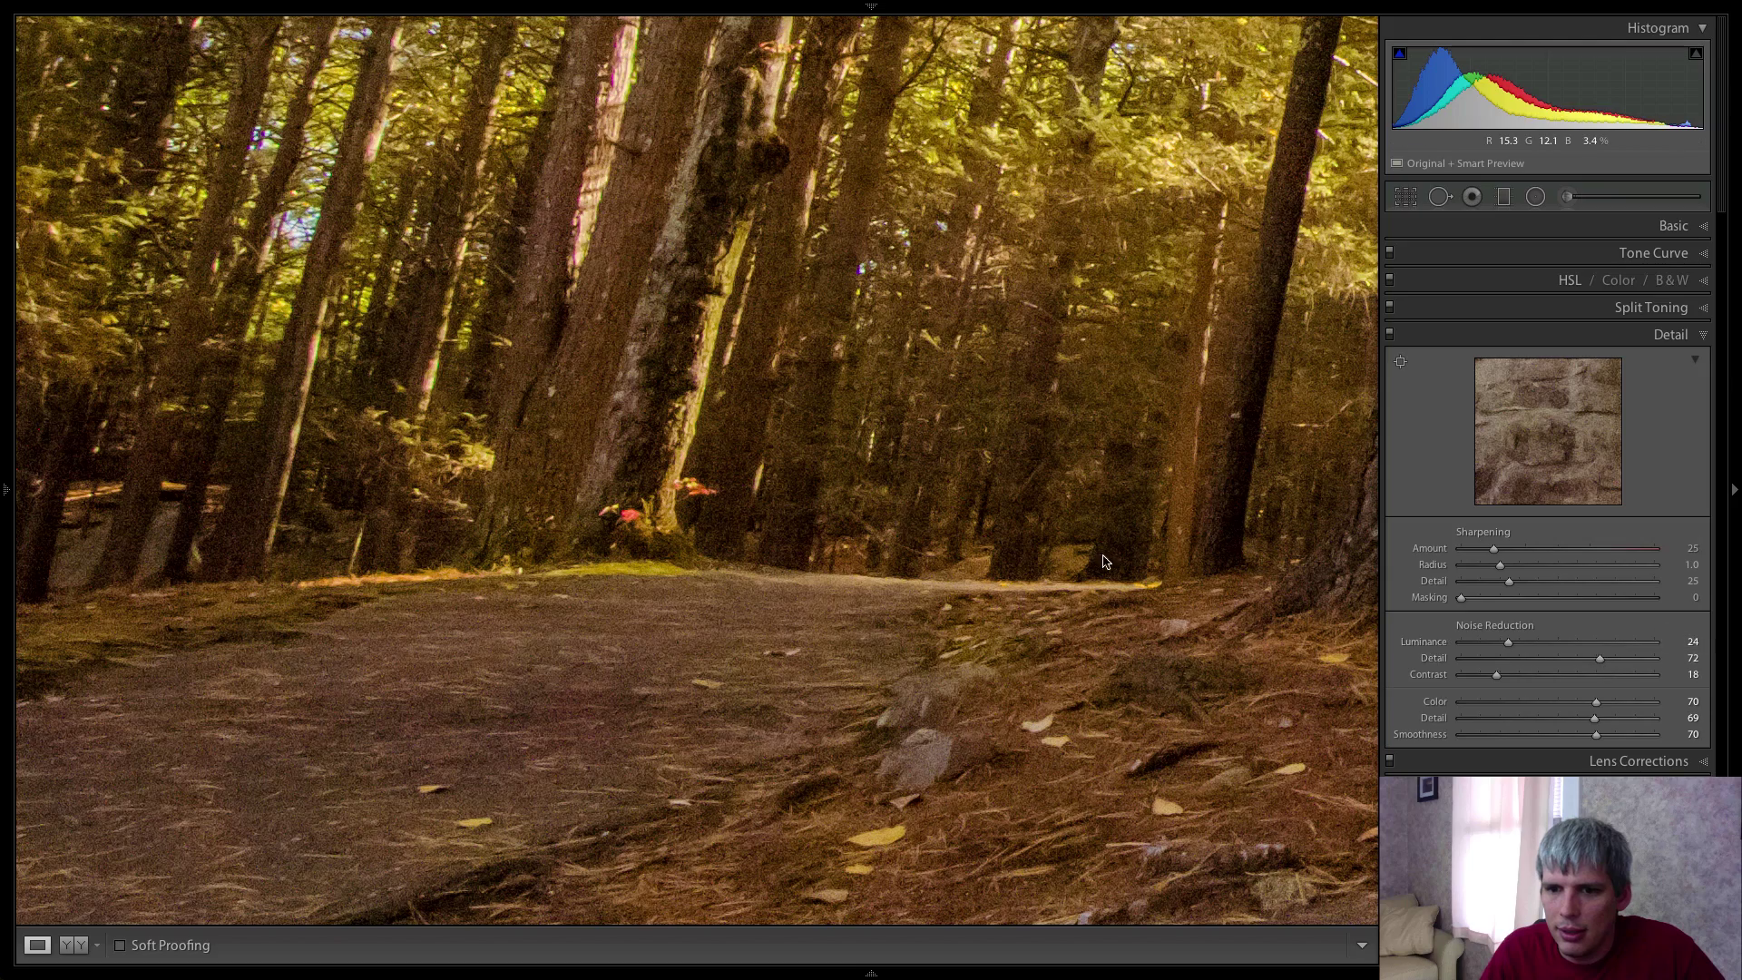
pyautogui.moveTo(1098, 562); pyautogui.dragTo(542, 606)
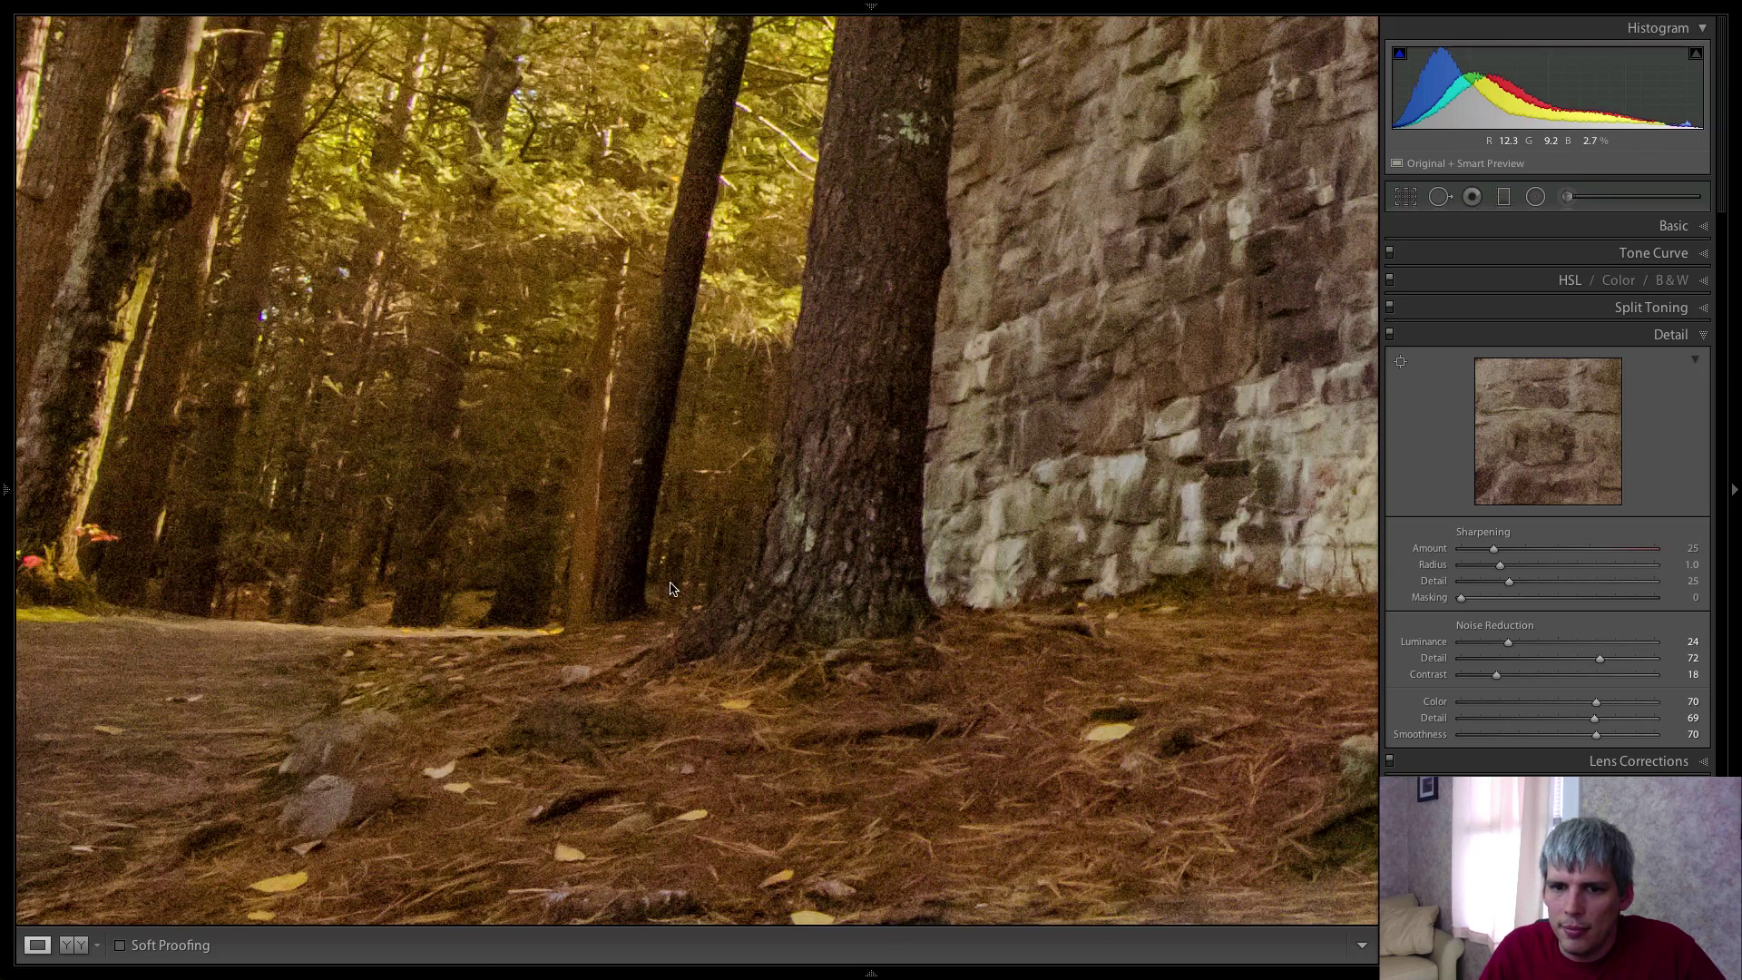
# With the Alt preview, set Sharpening Amount 61, Radius 1.4, Detail 37, Masking 76, then view the whole photo.
pyautogui.scroll(5, 649, 485)
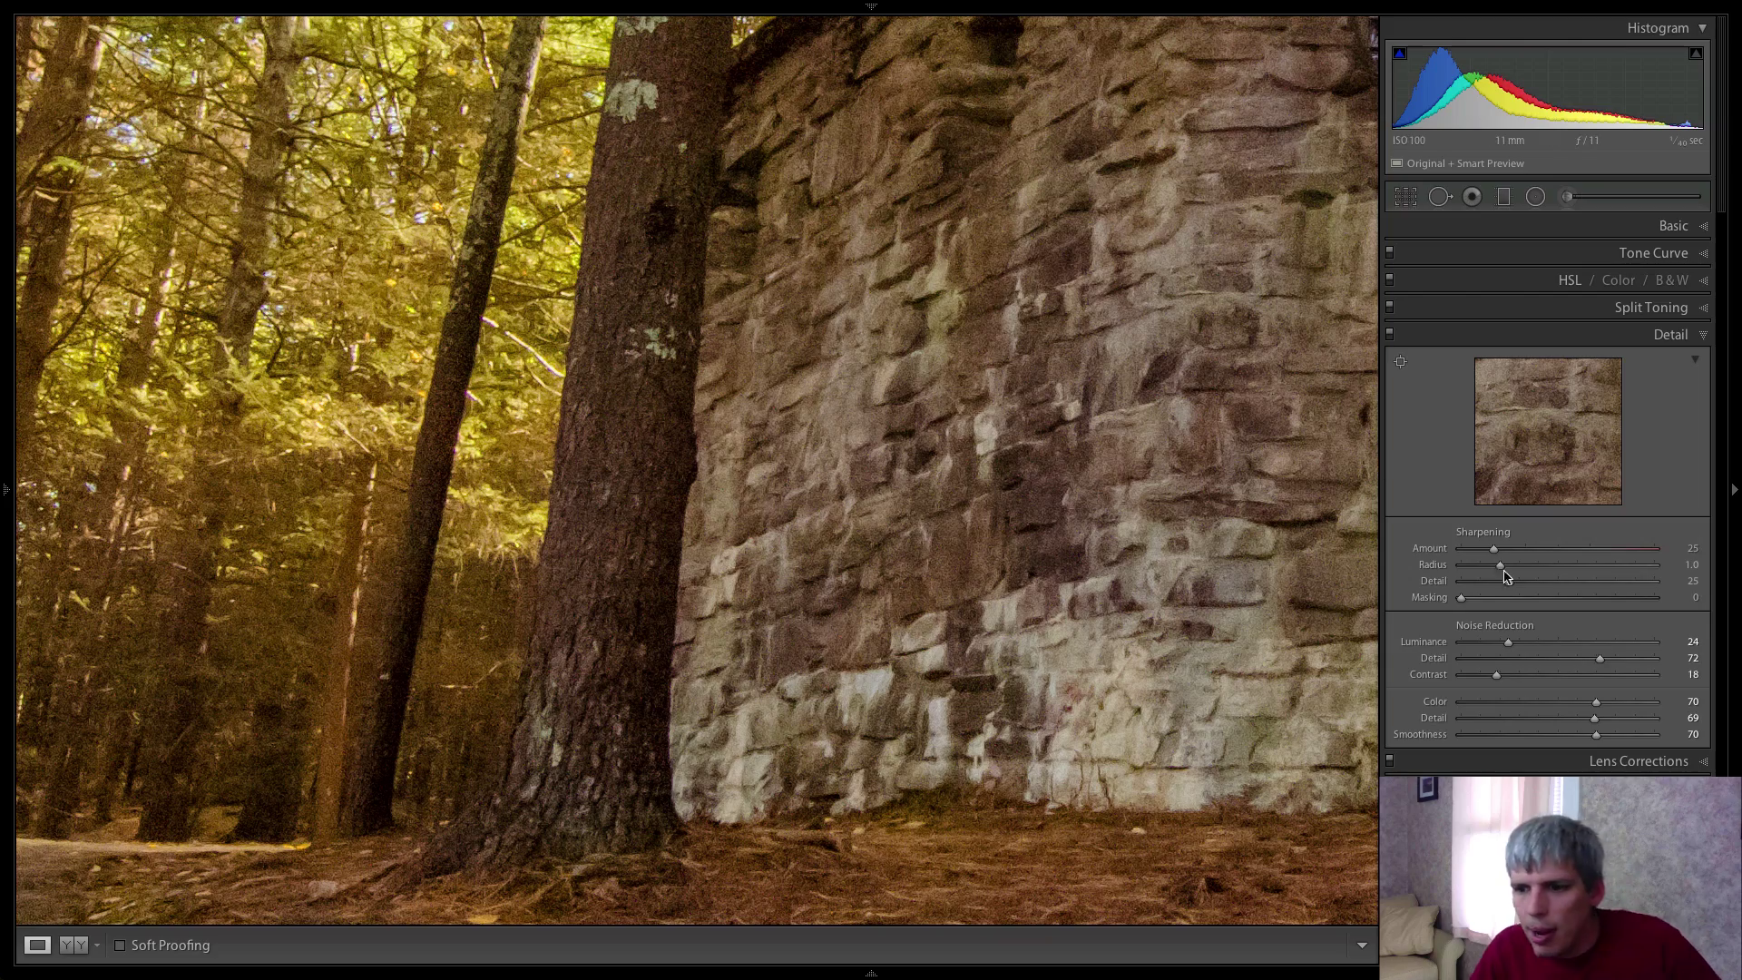
pyautogui.press('alt')
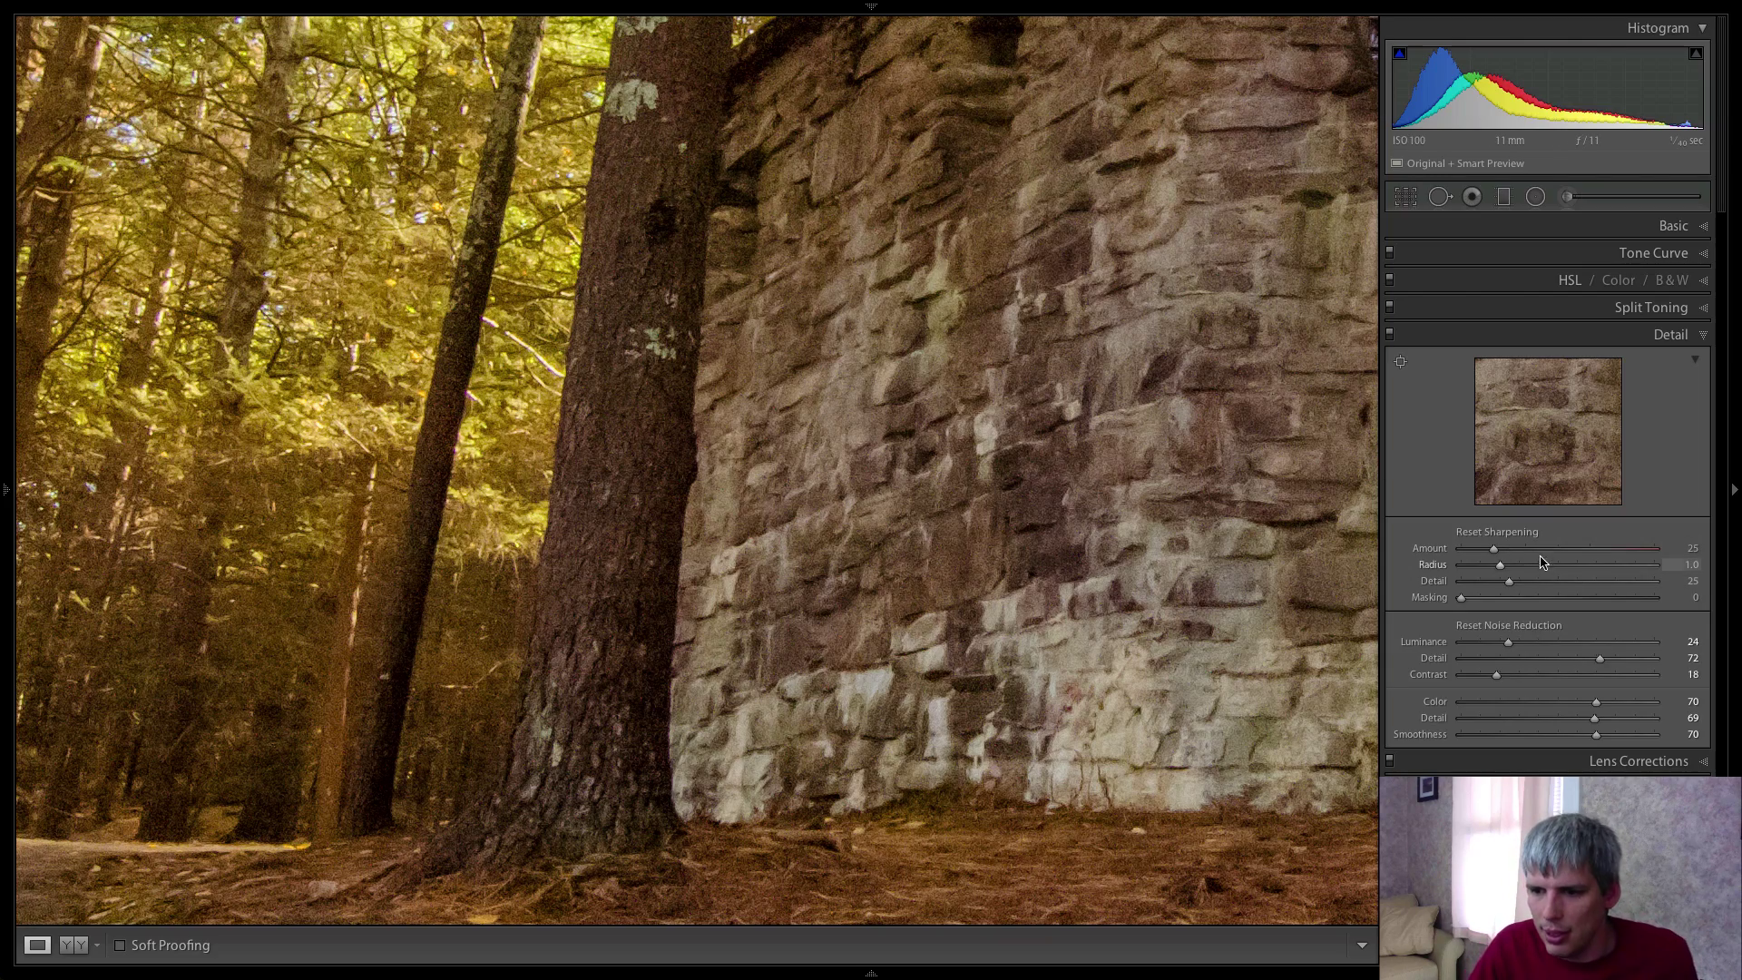
pyautogui.moveTo(1543, 548); pyautogui.dragTo(1607, 615)
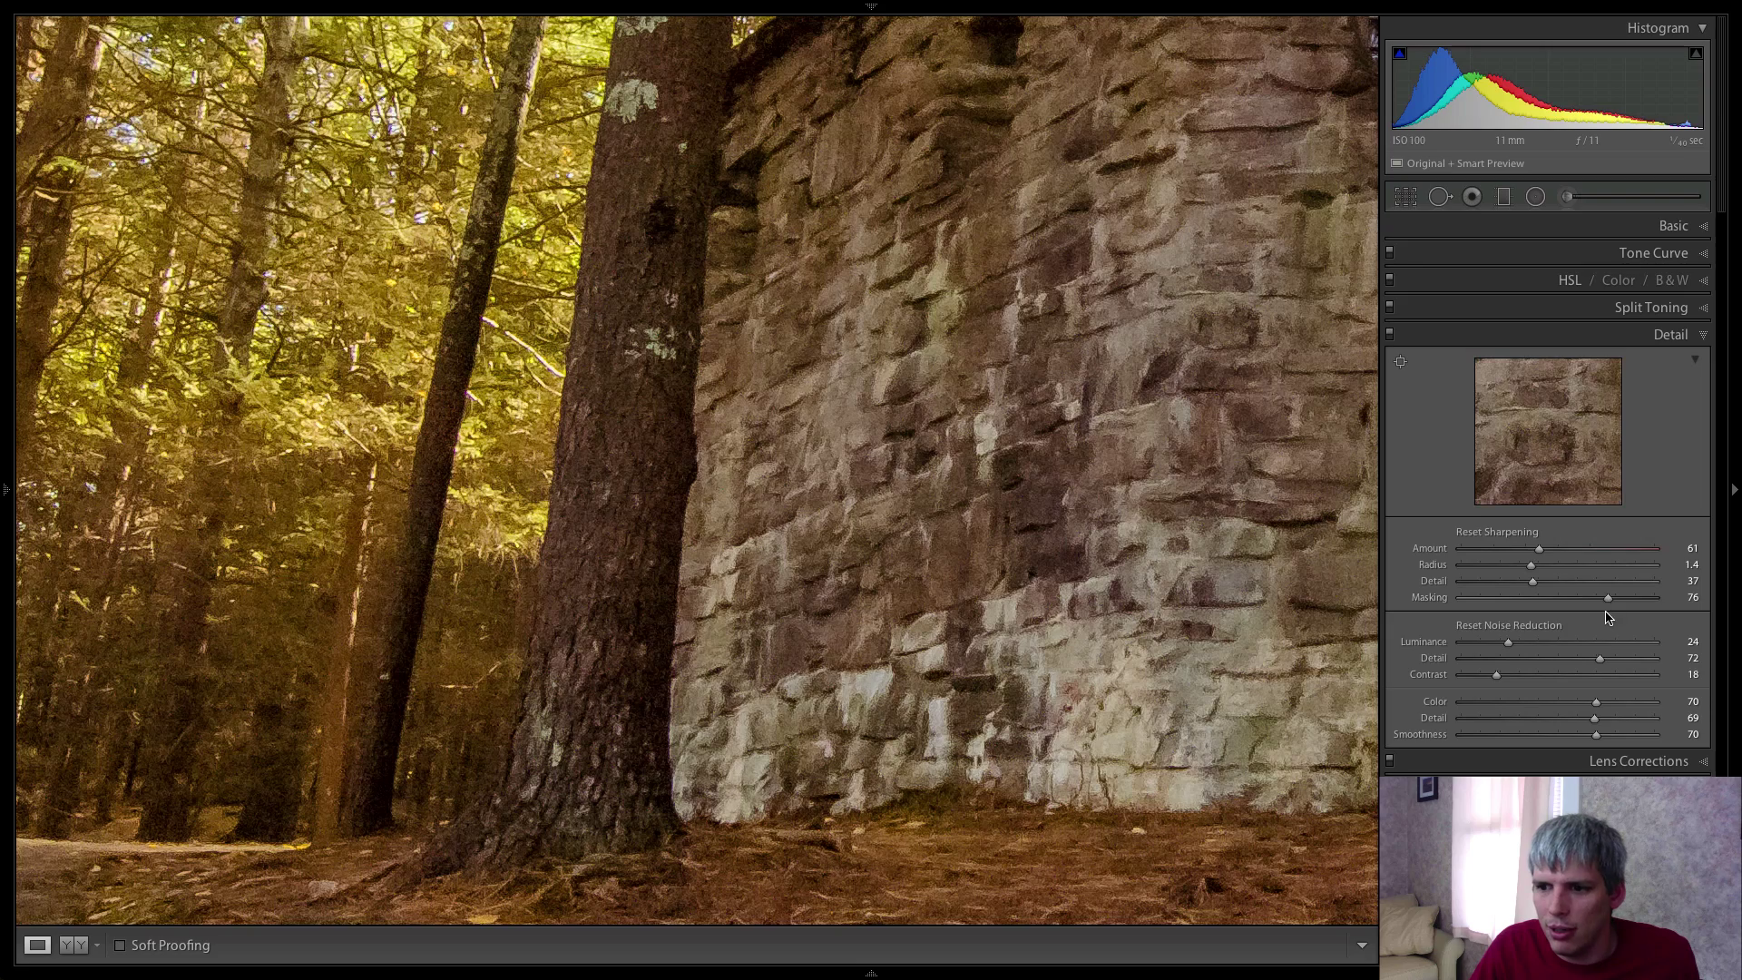
pyautogui.click(1173, 592)
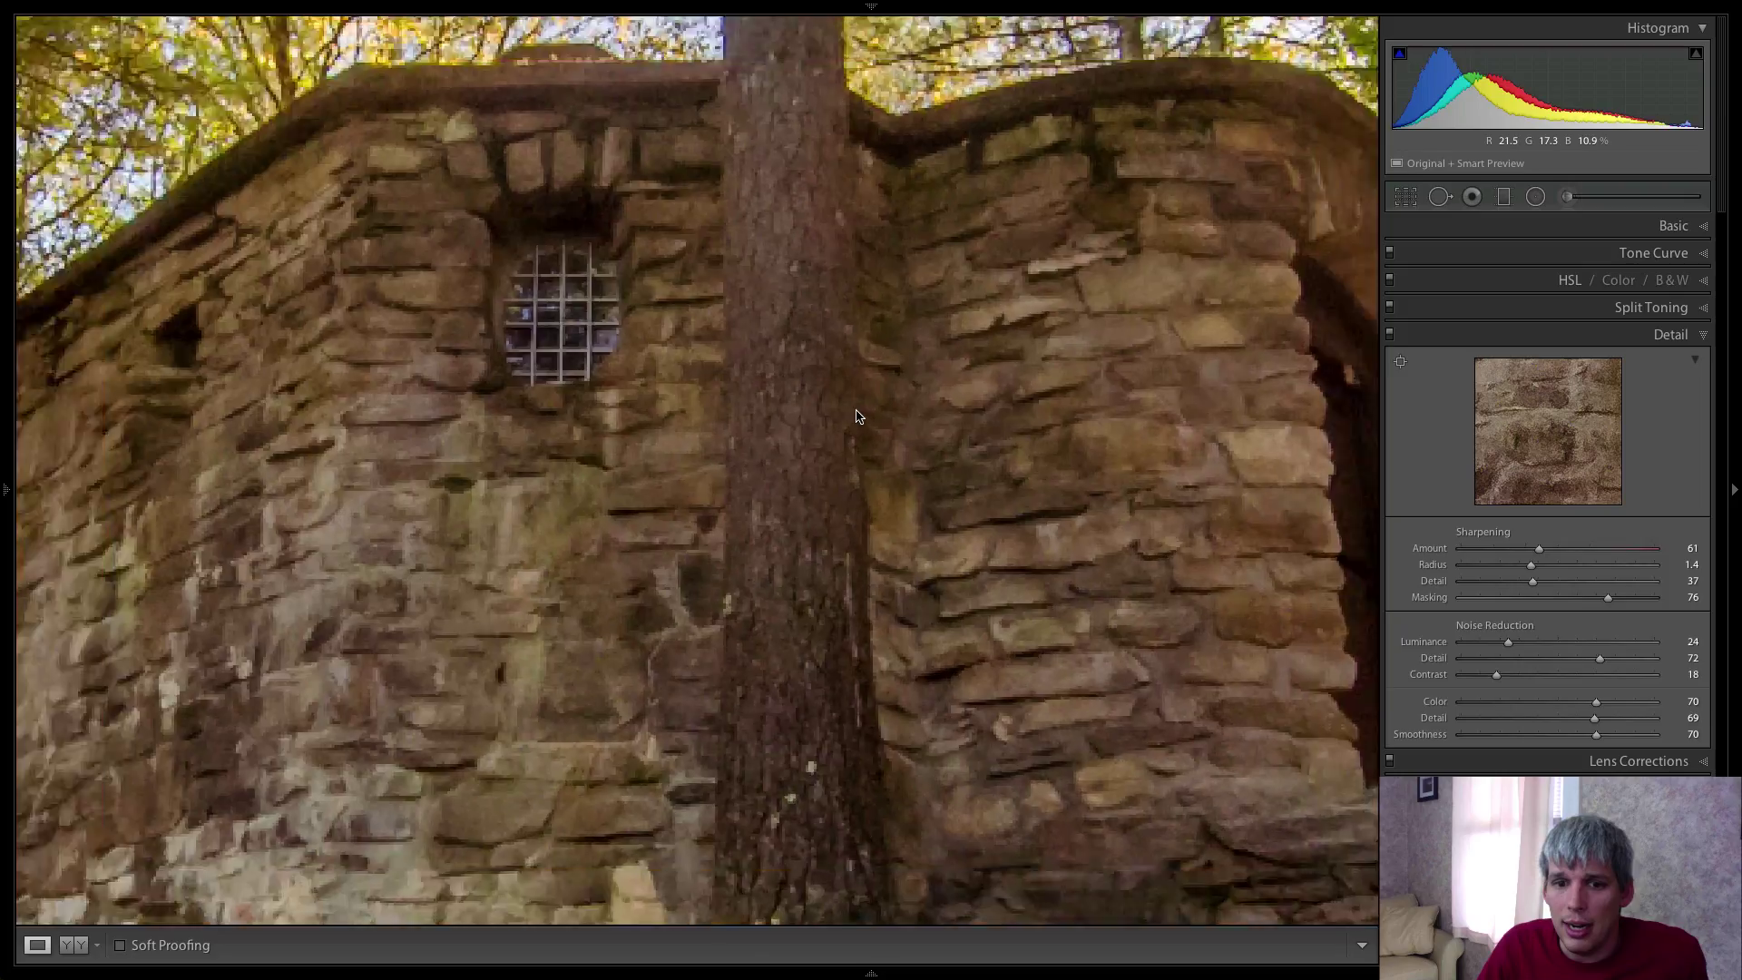
# Inspect the sharpened wall, hut base and path at 1:1, then collapse the Detail panel.
pyautogui.click(862, 428)
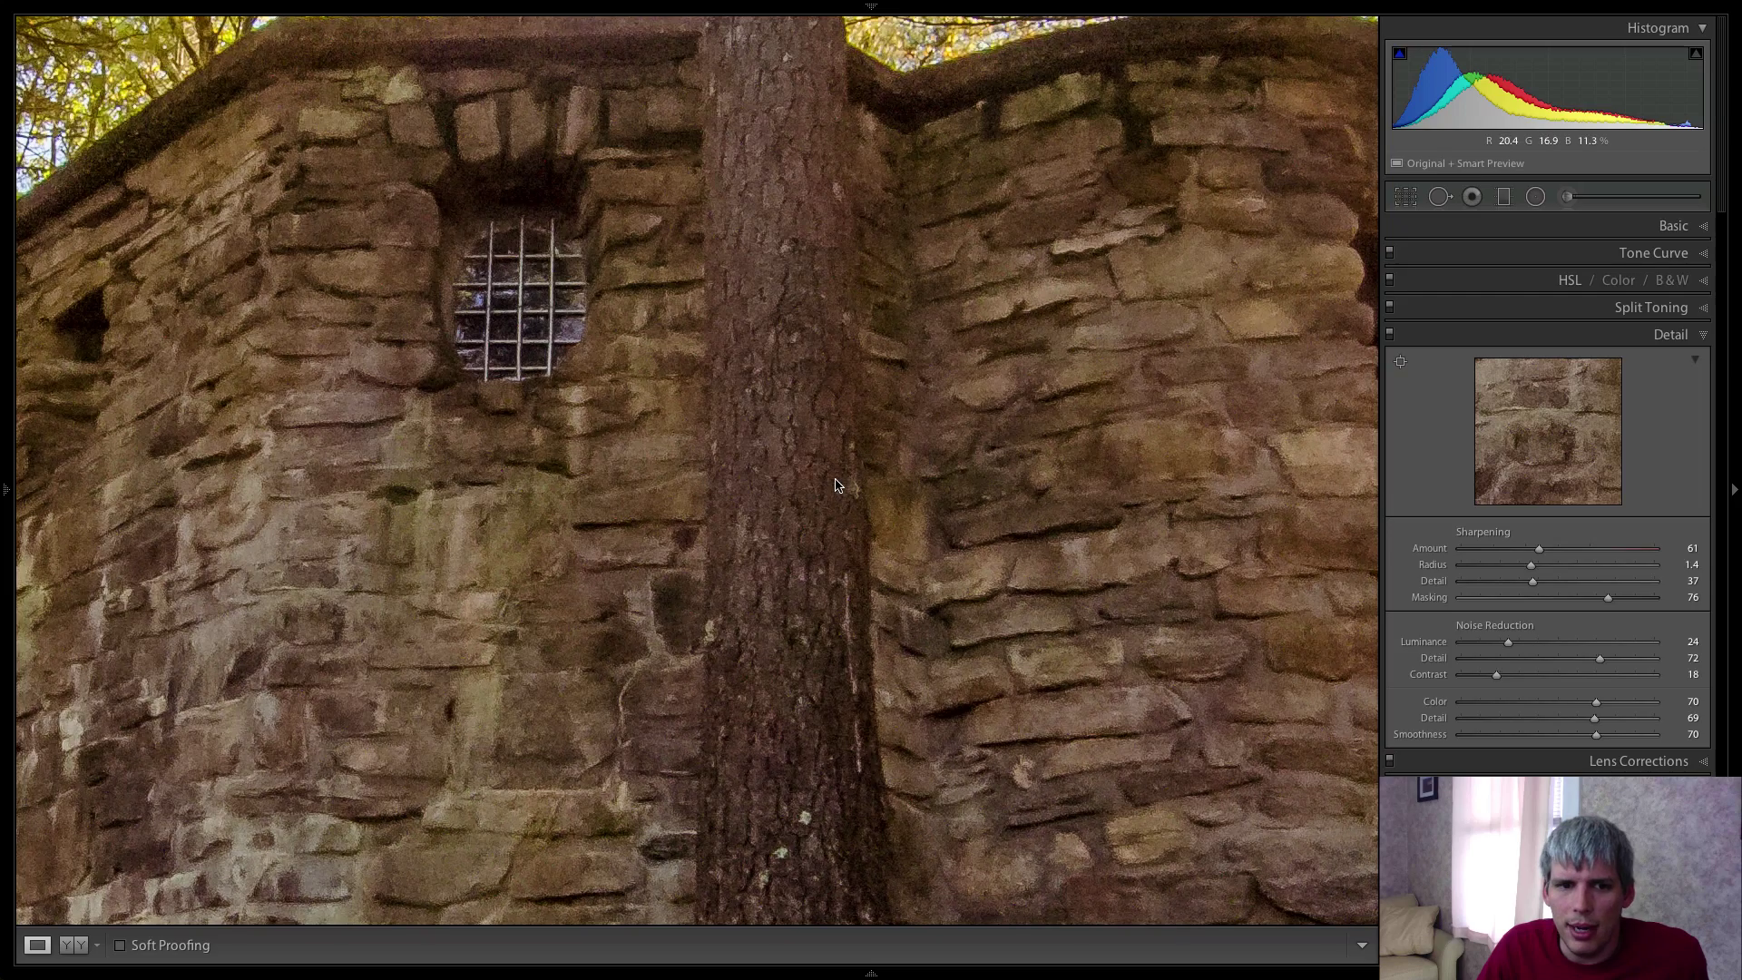
pyautogui.click(832, 423)
pyautogui.click(1043, 422)
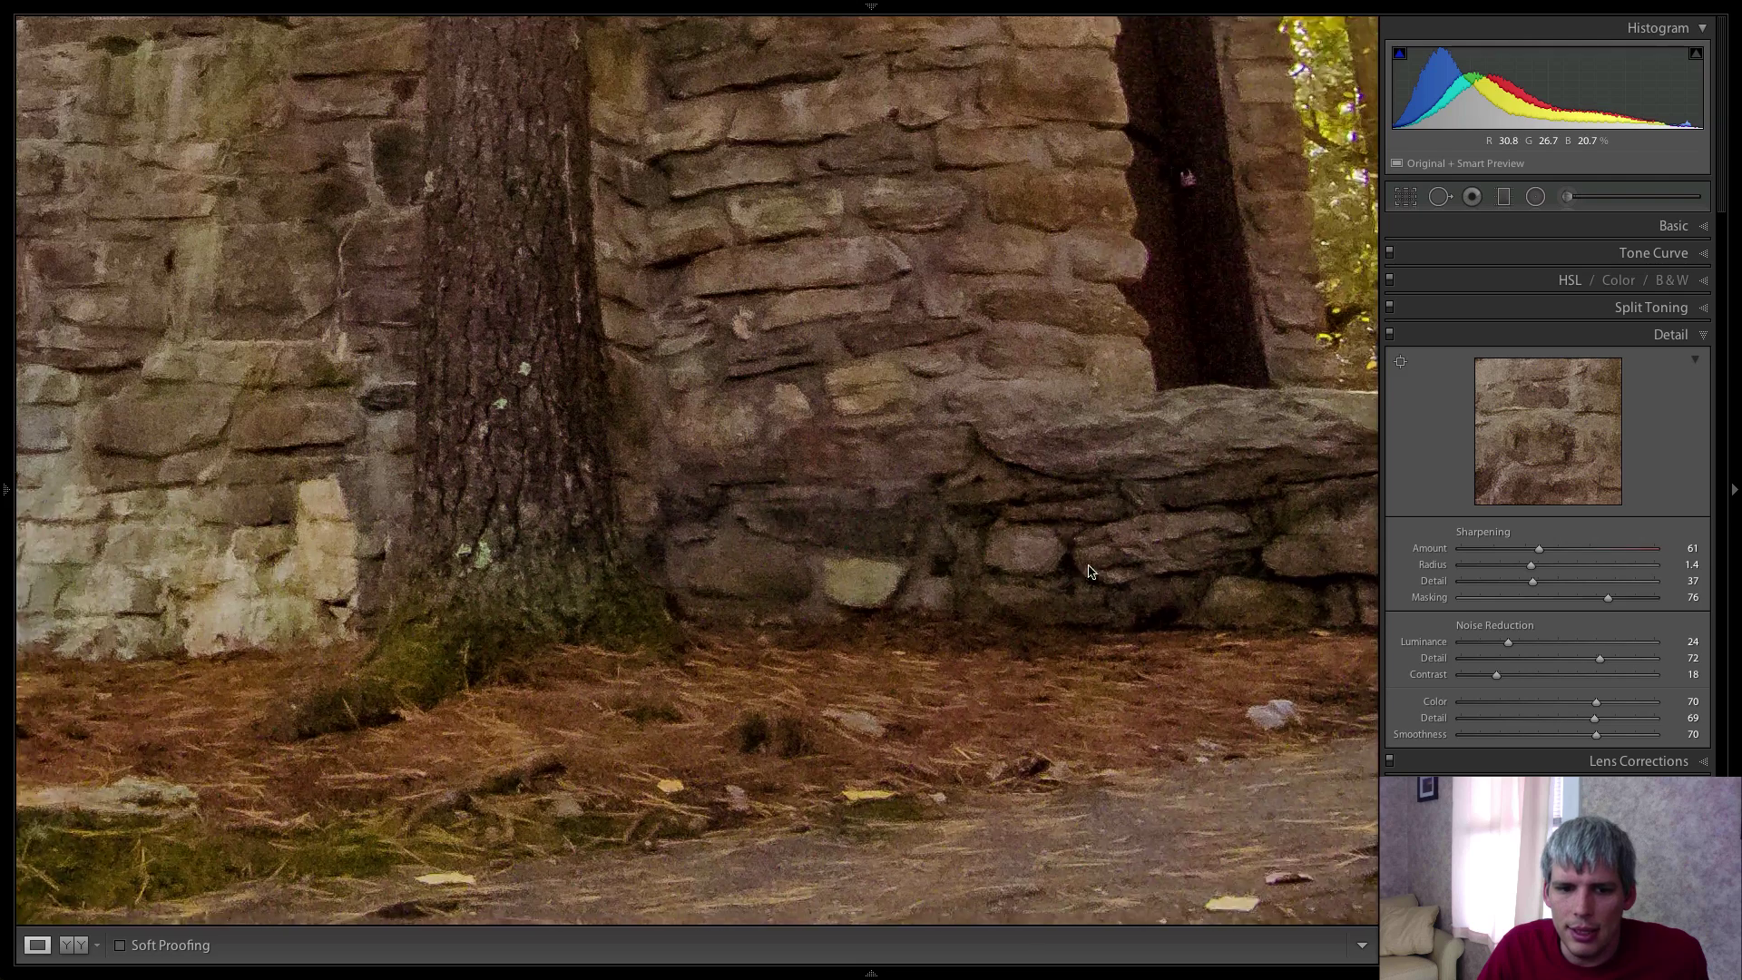
pyautogui.moveTo(1043, 422); pyautogui.dragTo(1045, 68)
pyautogui.moveTo(1048, 553); pyautogui.dragTo(1049, 372)
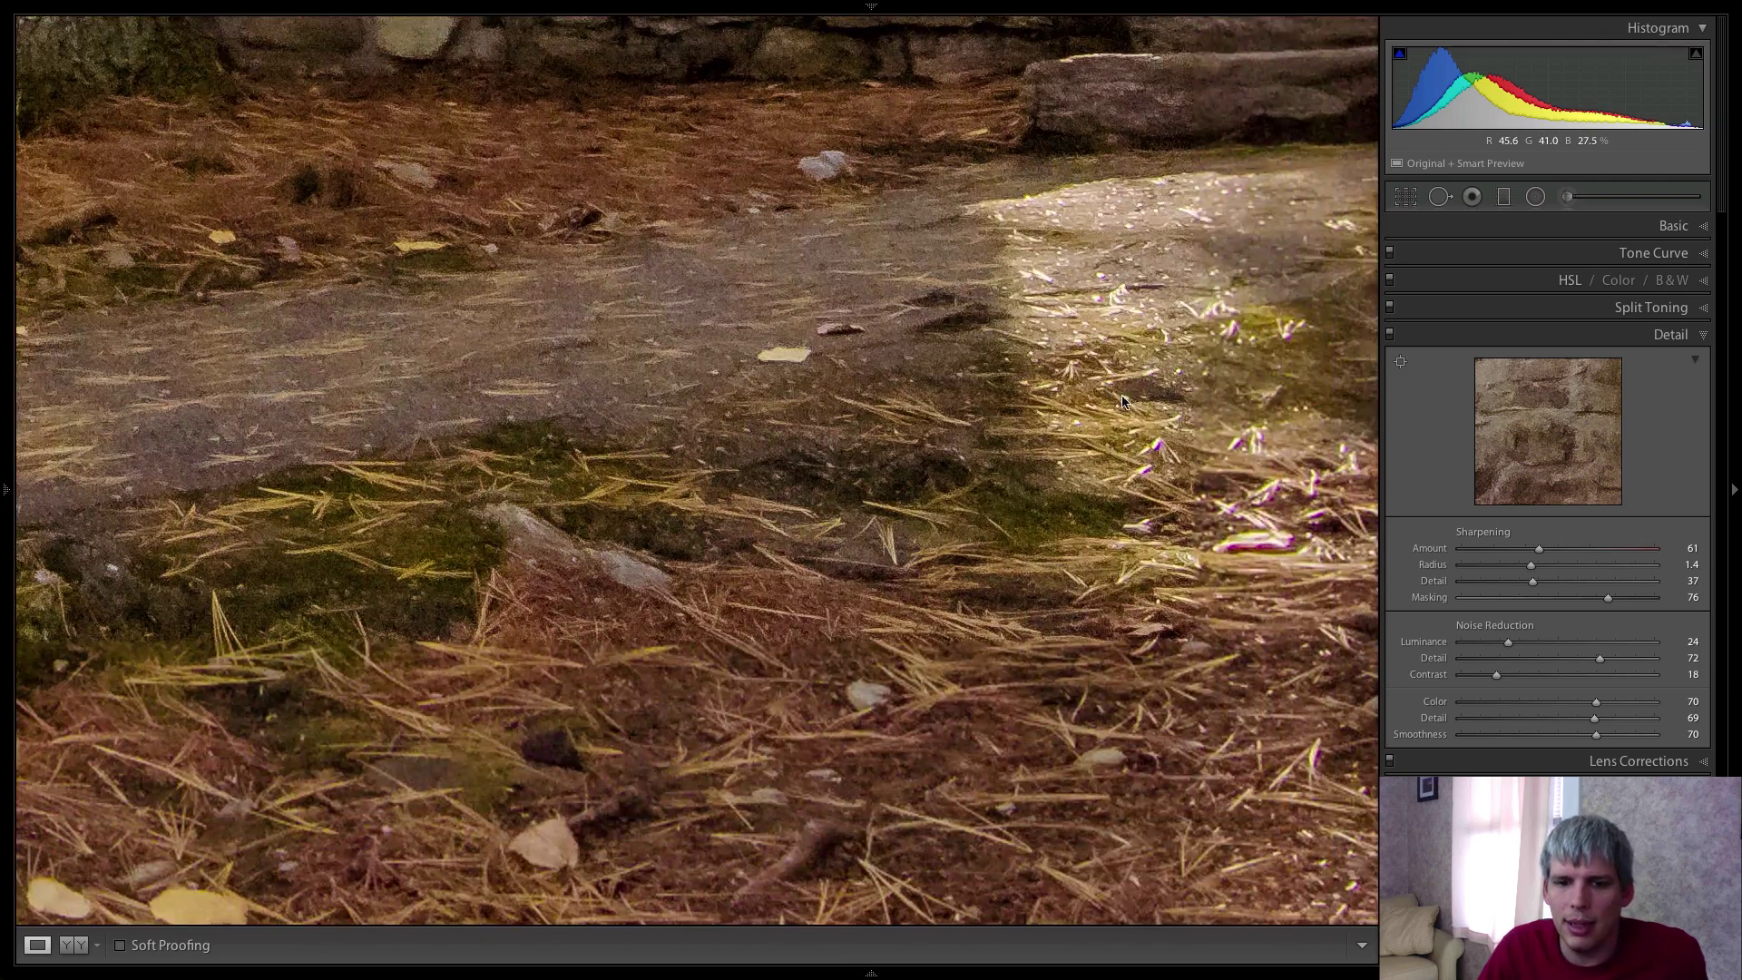
pyautogui.click(1129, 399)
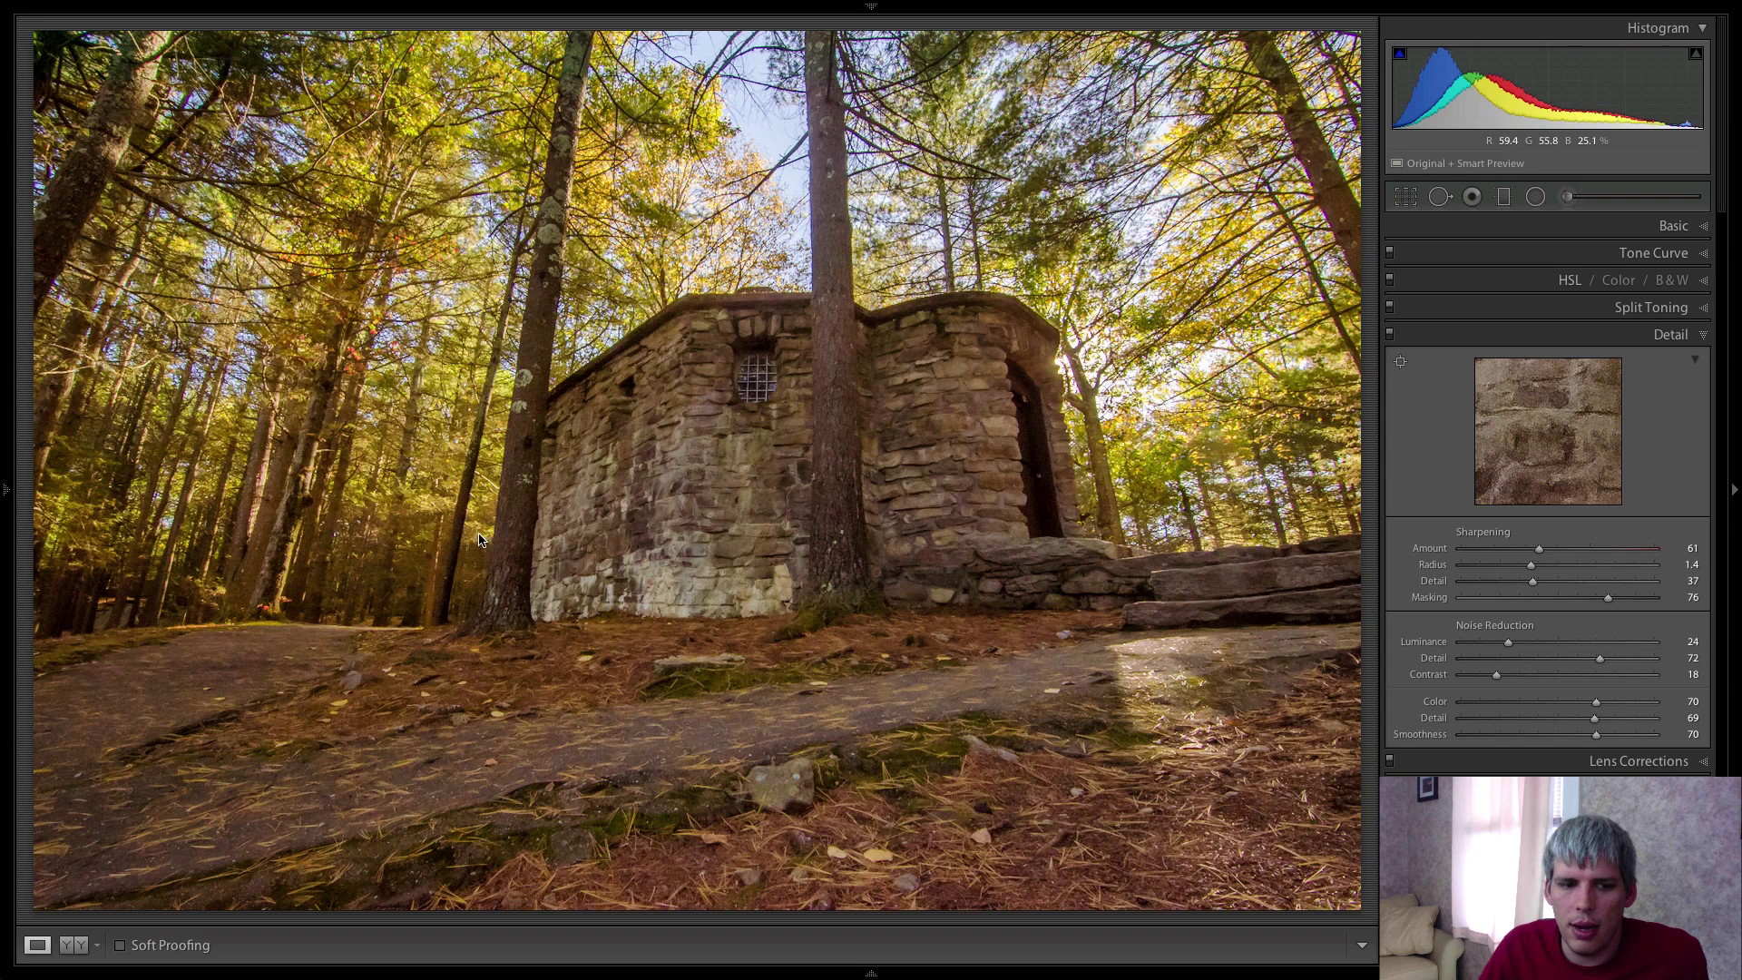
pyautogui.click(1696, 340)
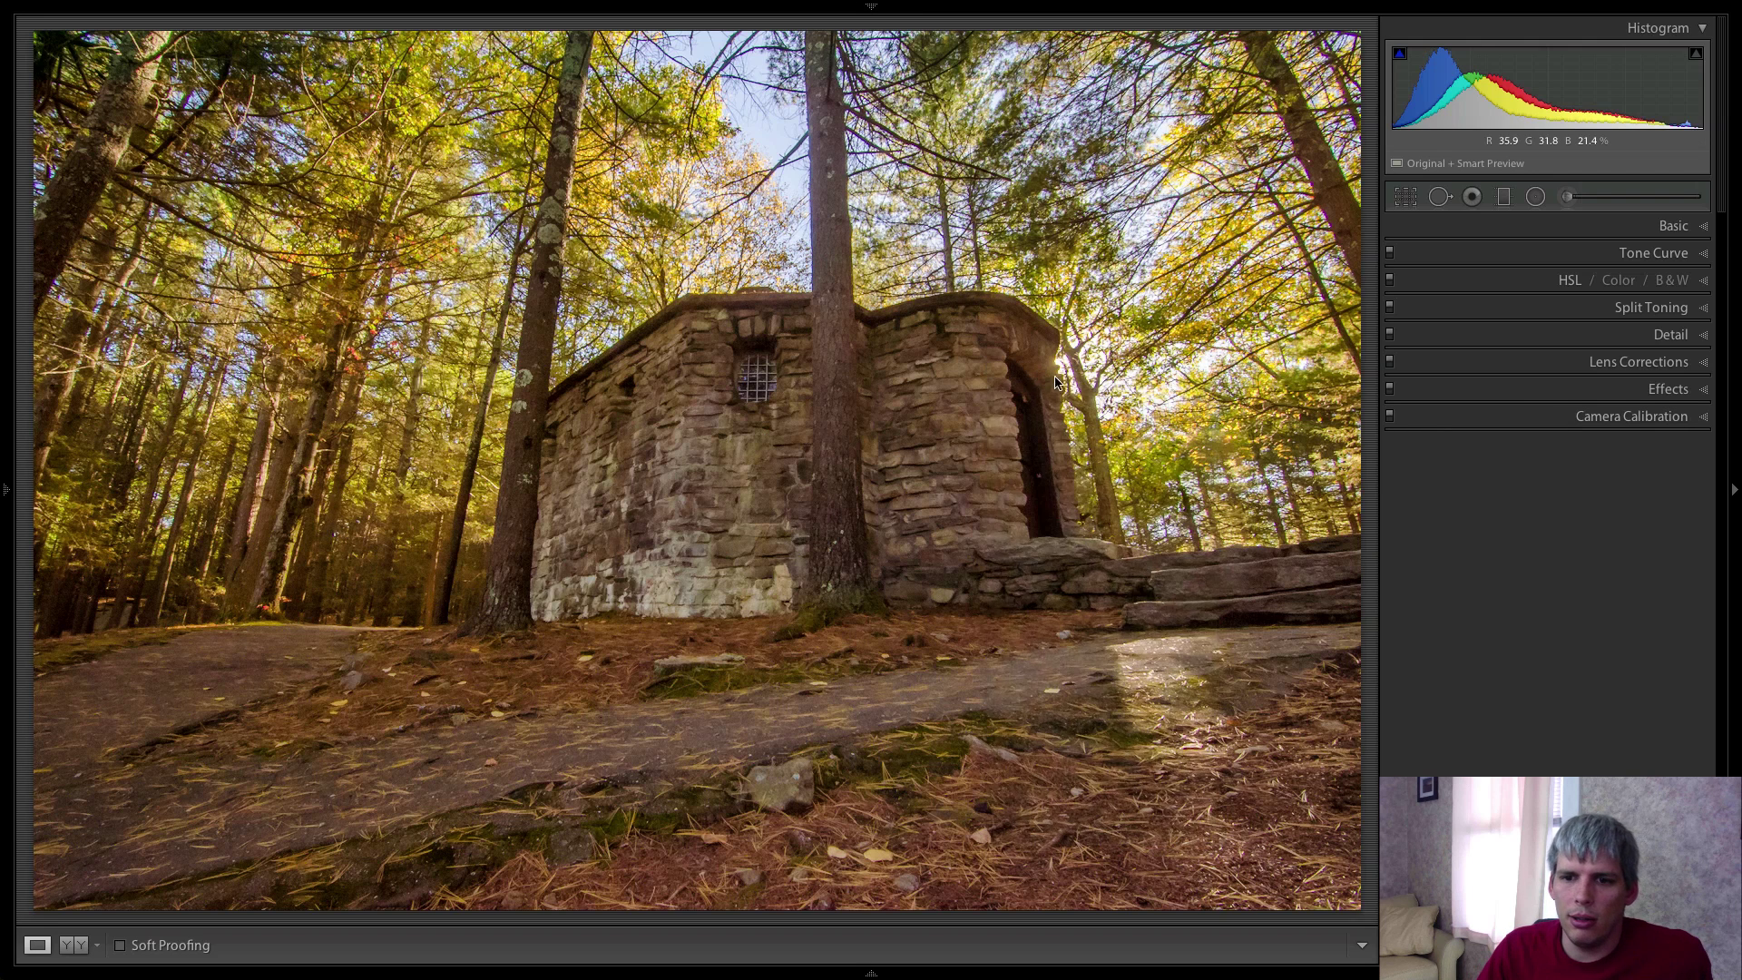
# Send a copy of the photo, with its Lightroom adjustments, to Topaz Impression.
pyautogui.rightClick(989, 383)
pyautogui.moveTo(1043, 393)
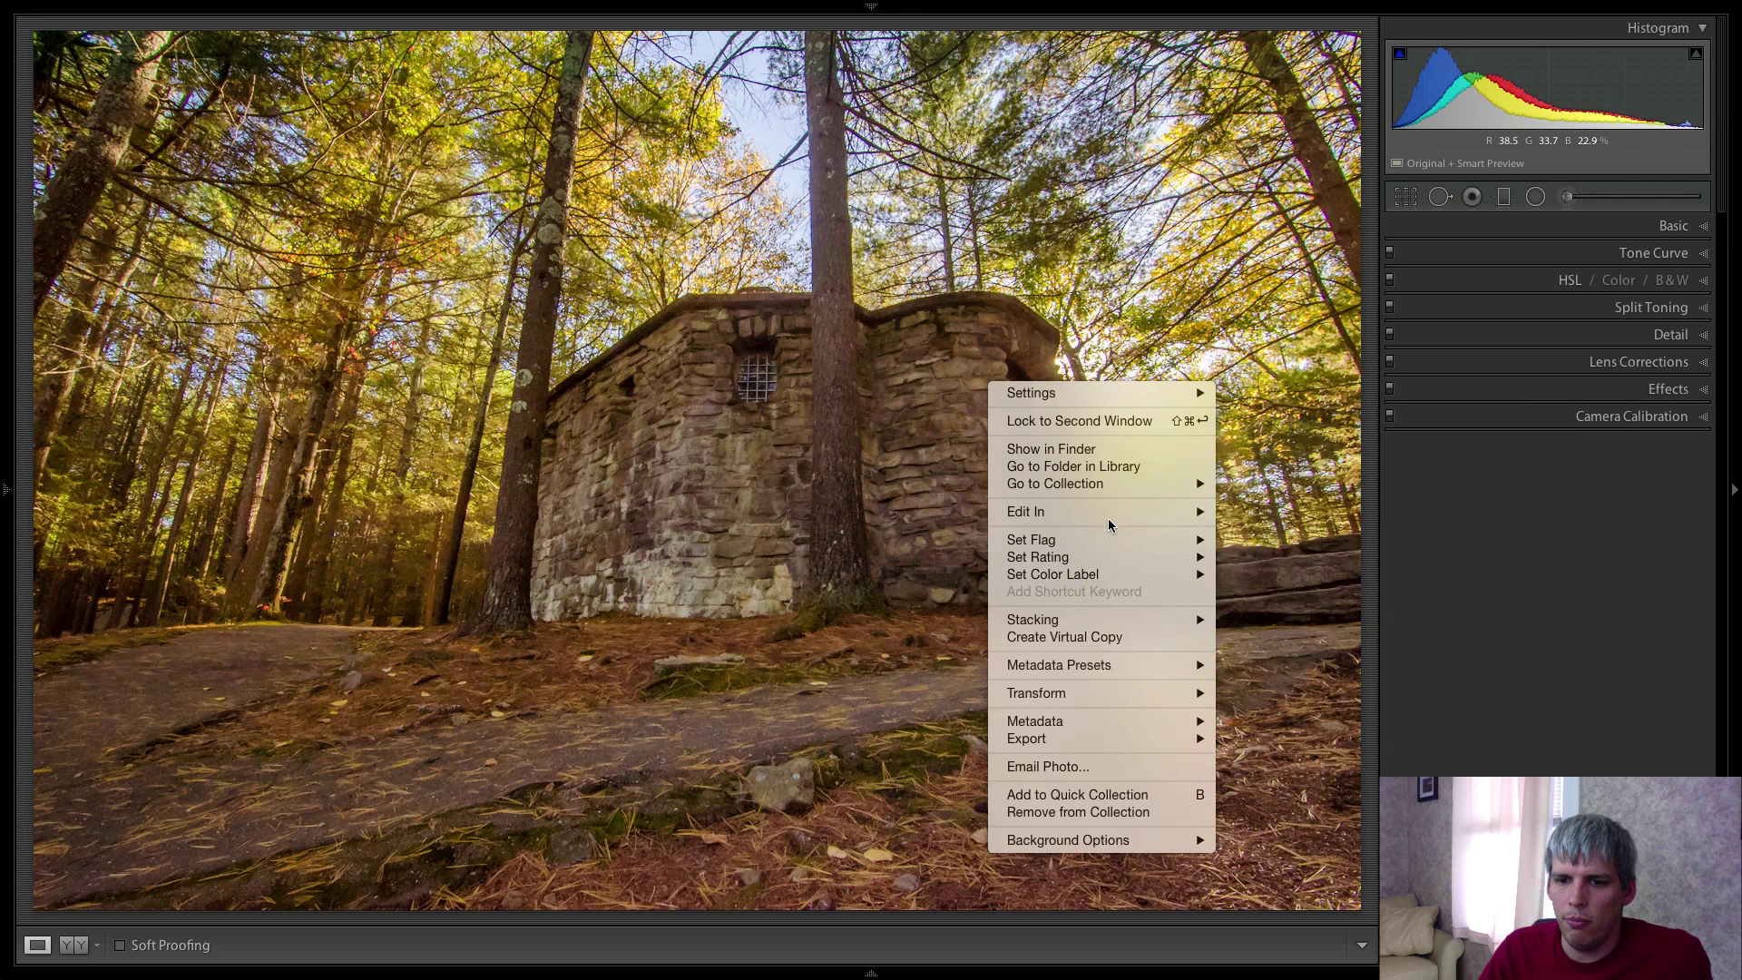
pyautogui.moveTo(1109, 514)
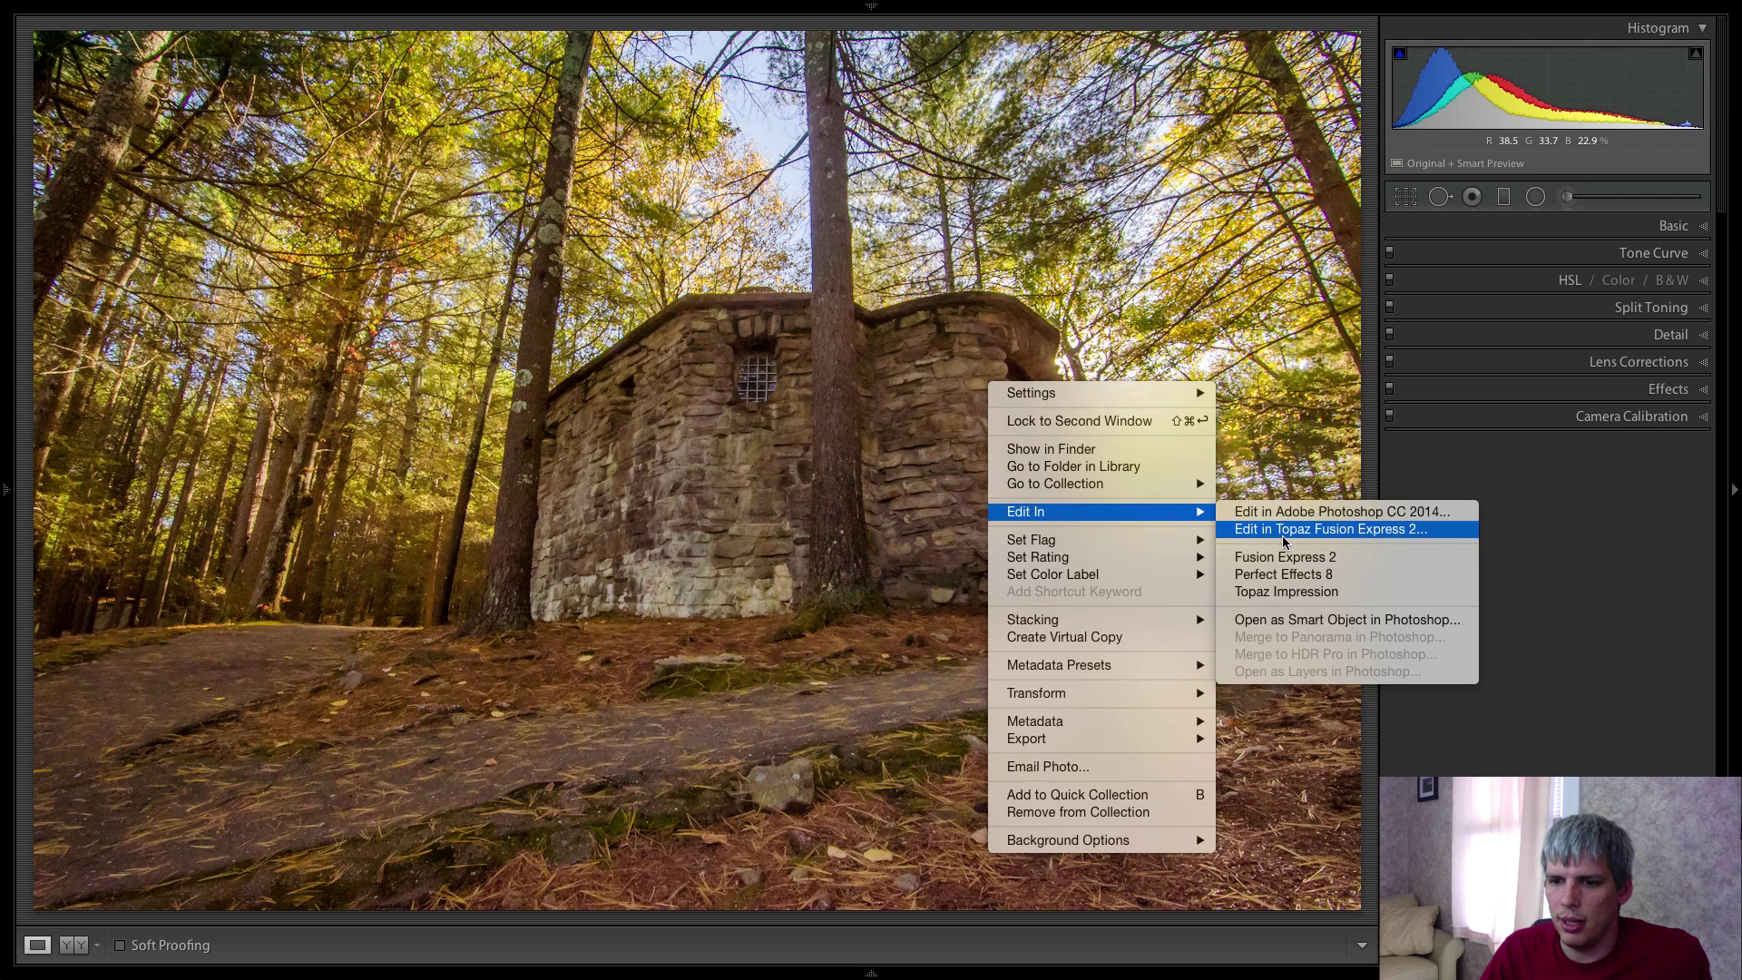
pyautogui.click(1258, 594)
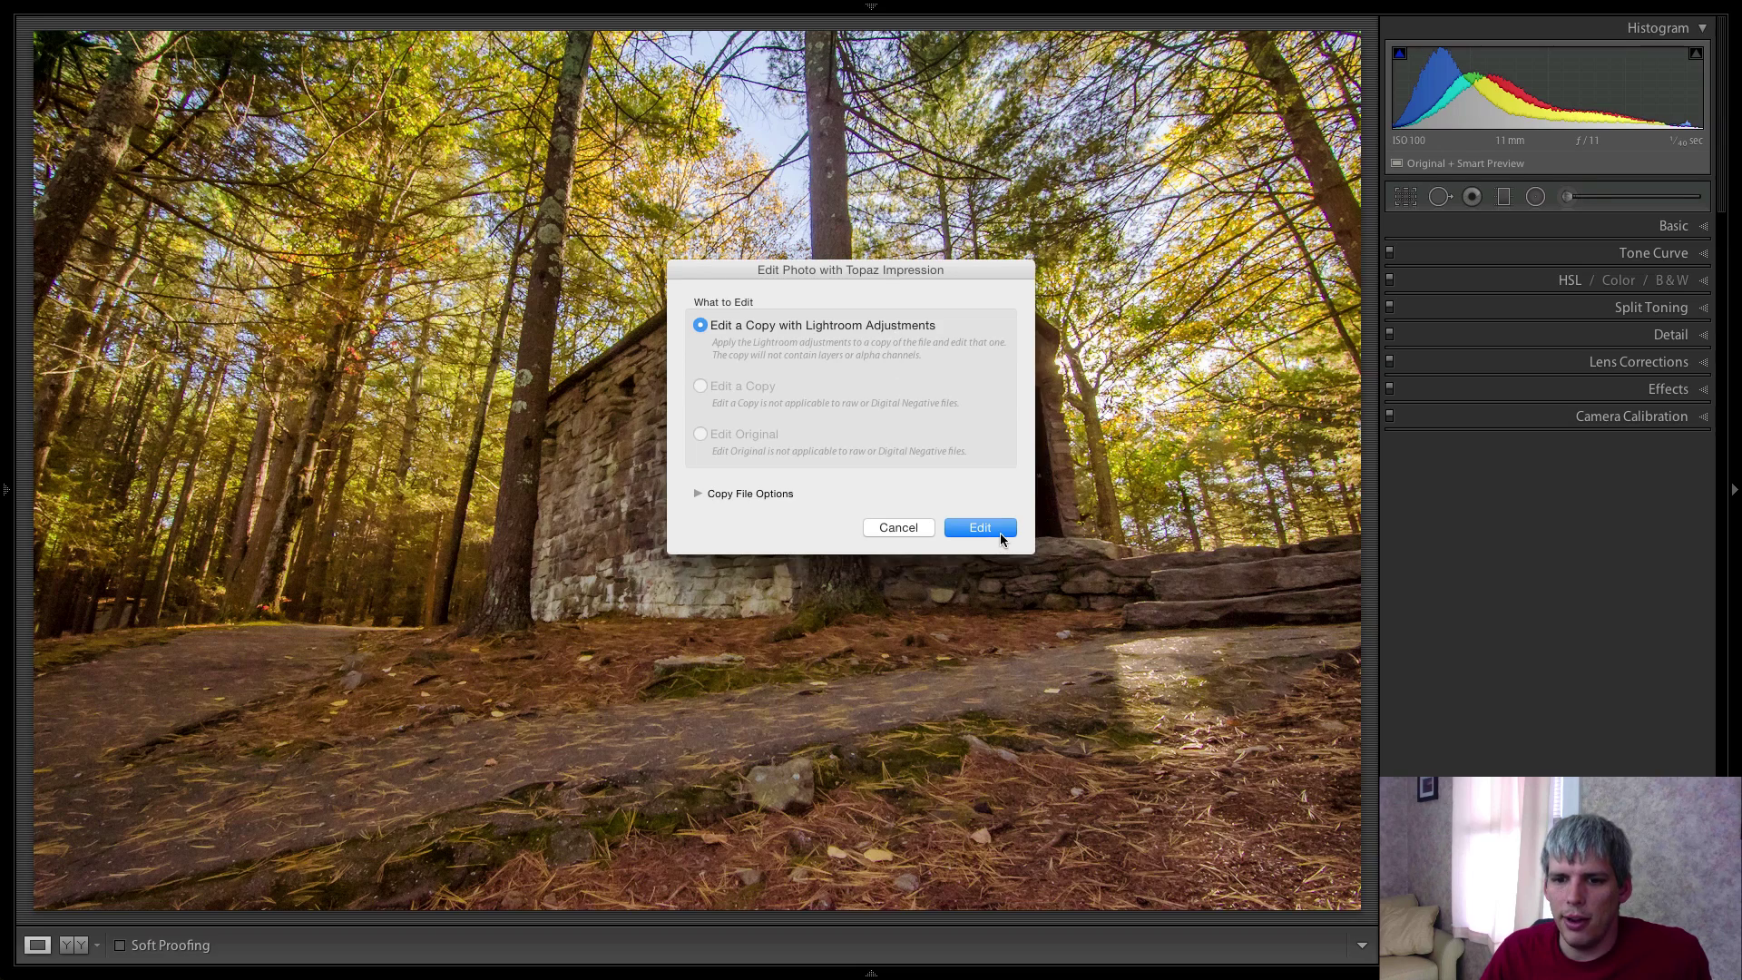
pyautogui.click(980, 528)
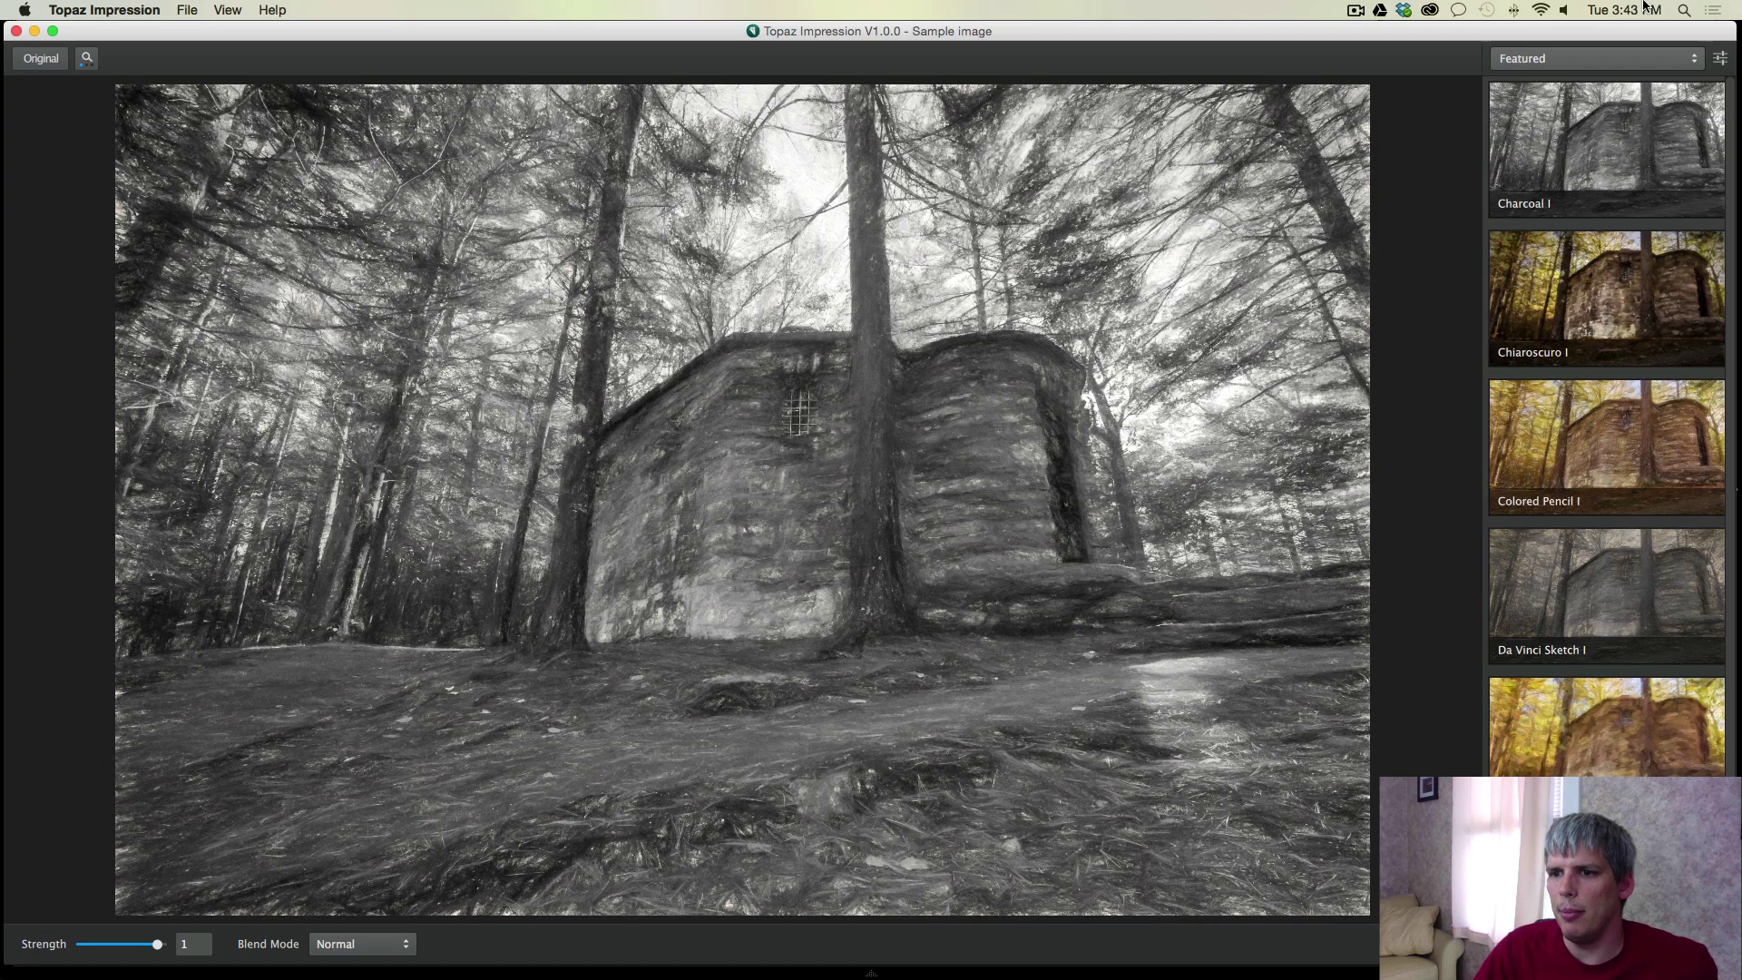
# Try the Da Vinci Sketch I preset, then switch the hut photo to Colored Pencil I.
pyautogui.scroll(-2, 1651, 589)
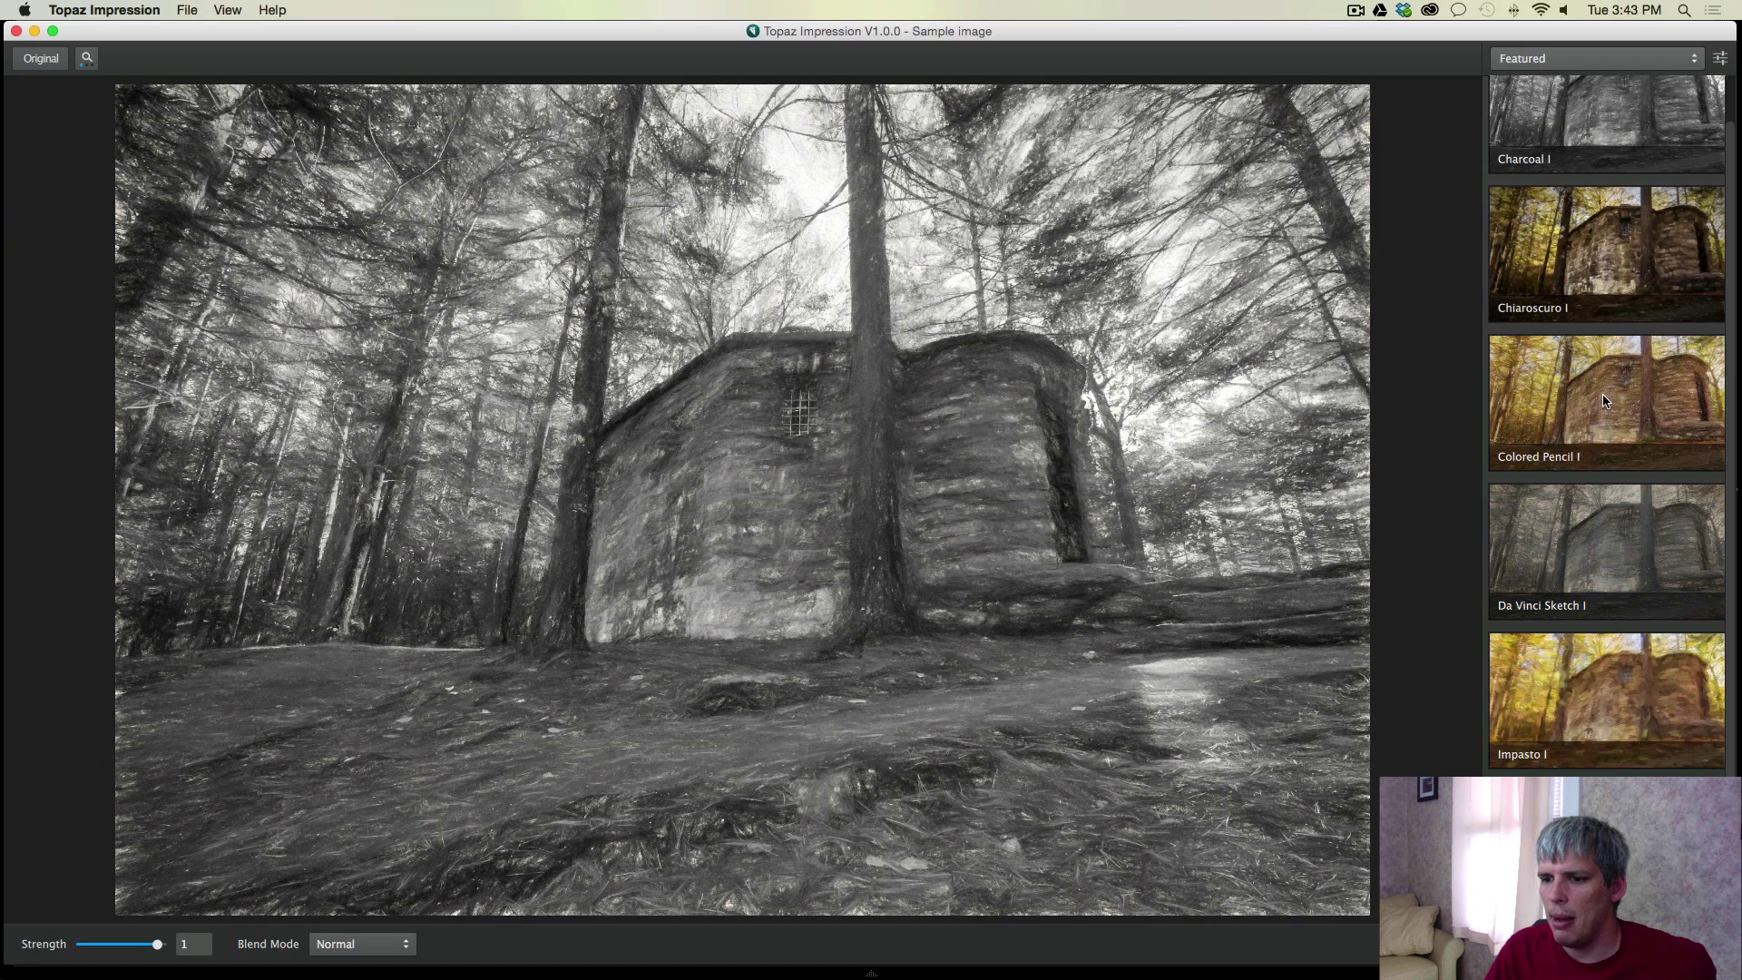
pyautogui.click(1608, 551)
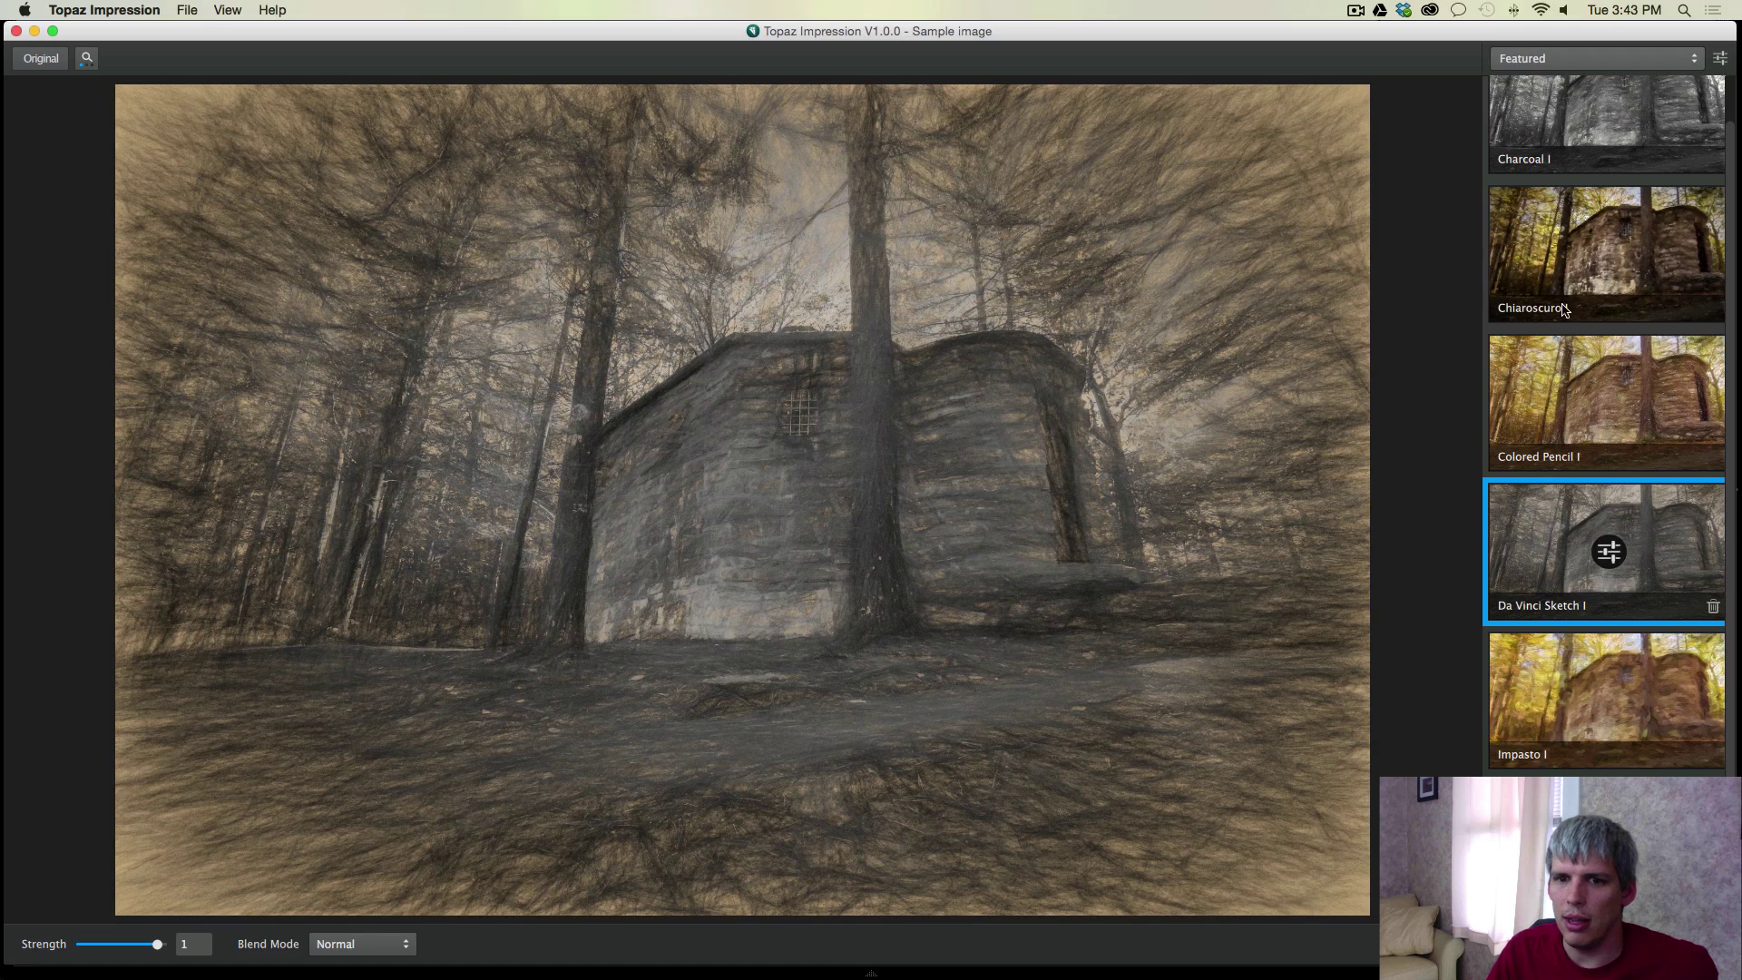
pyautogui.click(1531, 422)
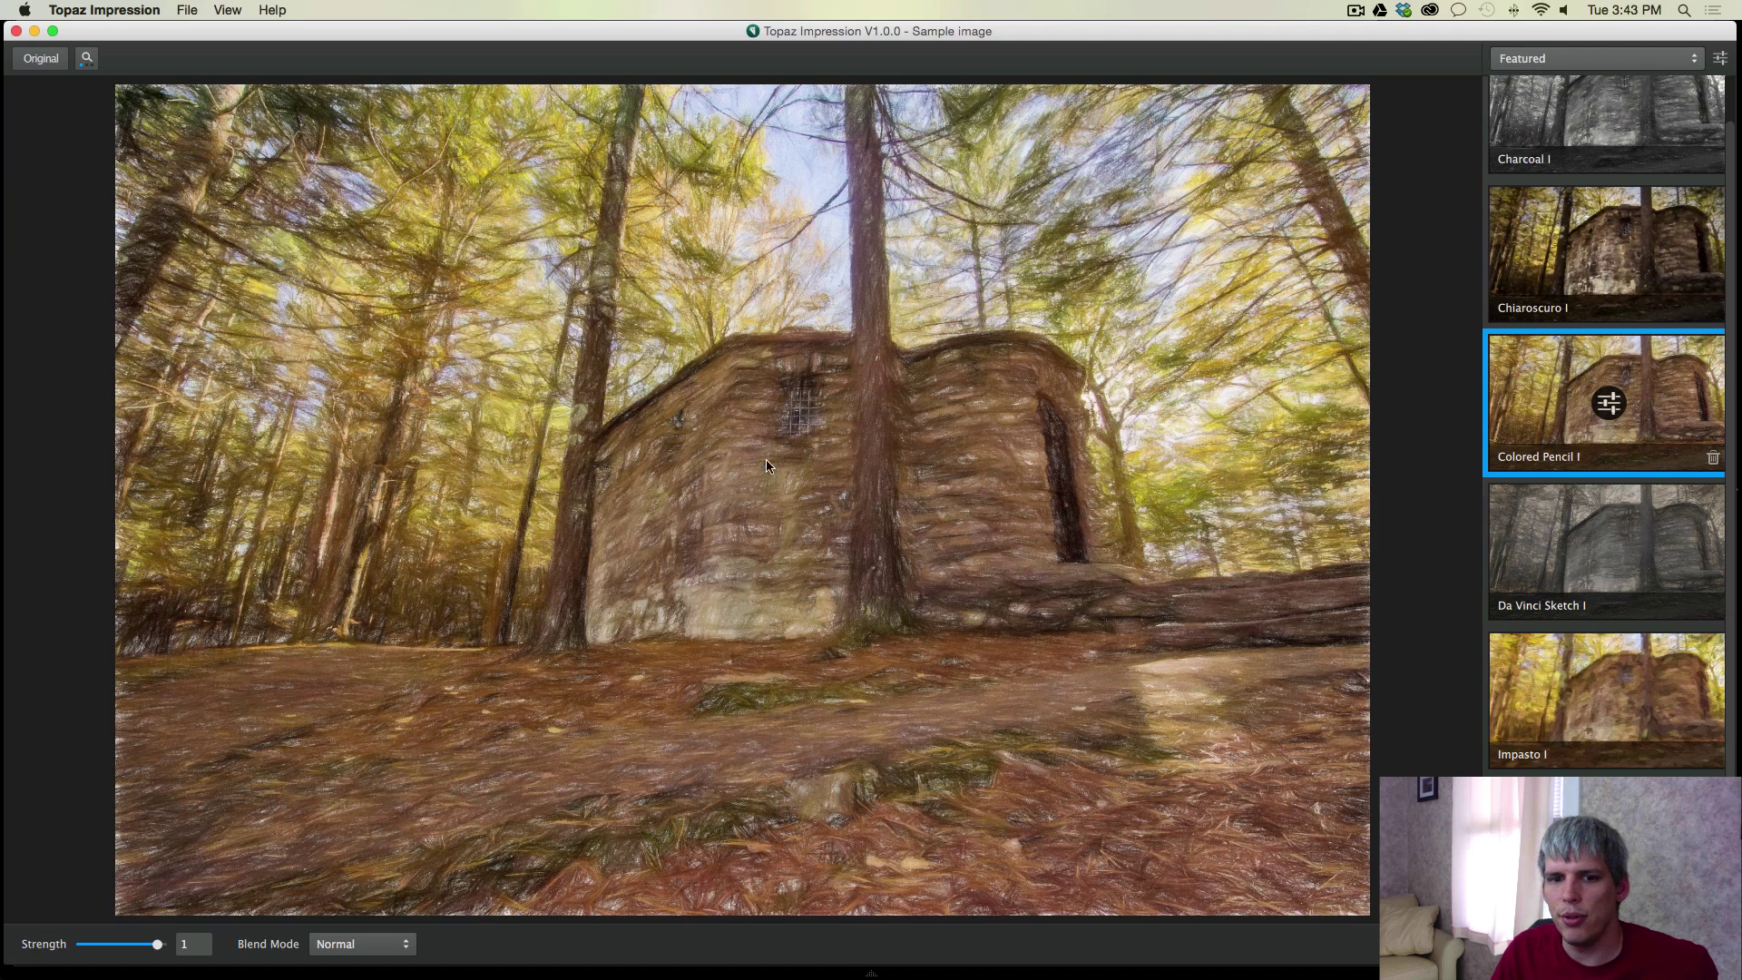
# Open the Colored Pencil I settings and keep the TYPE07 brush after testing TYPE09.
pyautogui.click(1608, 413)
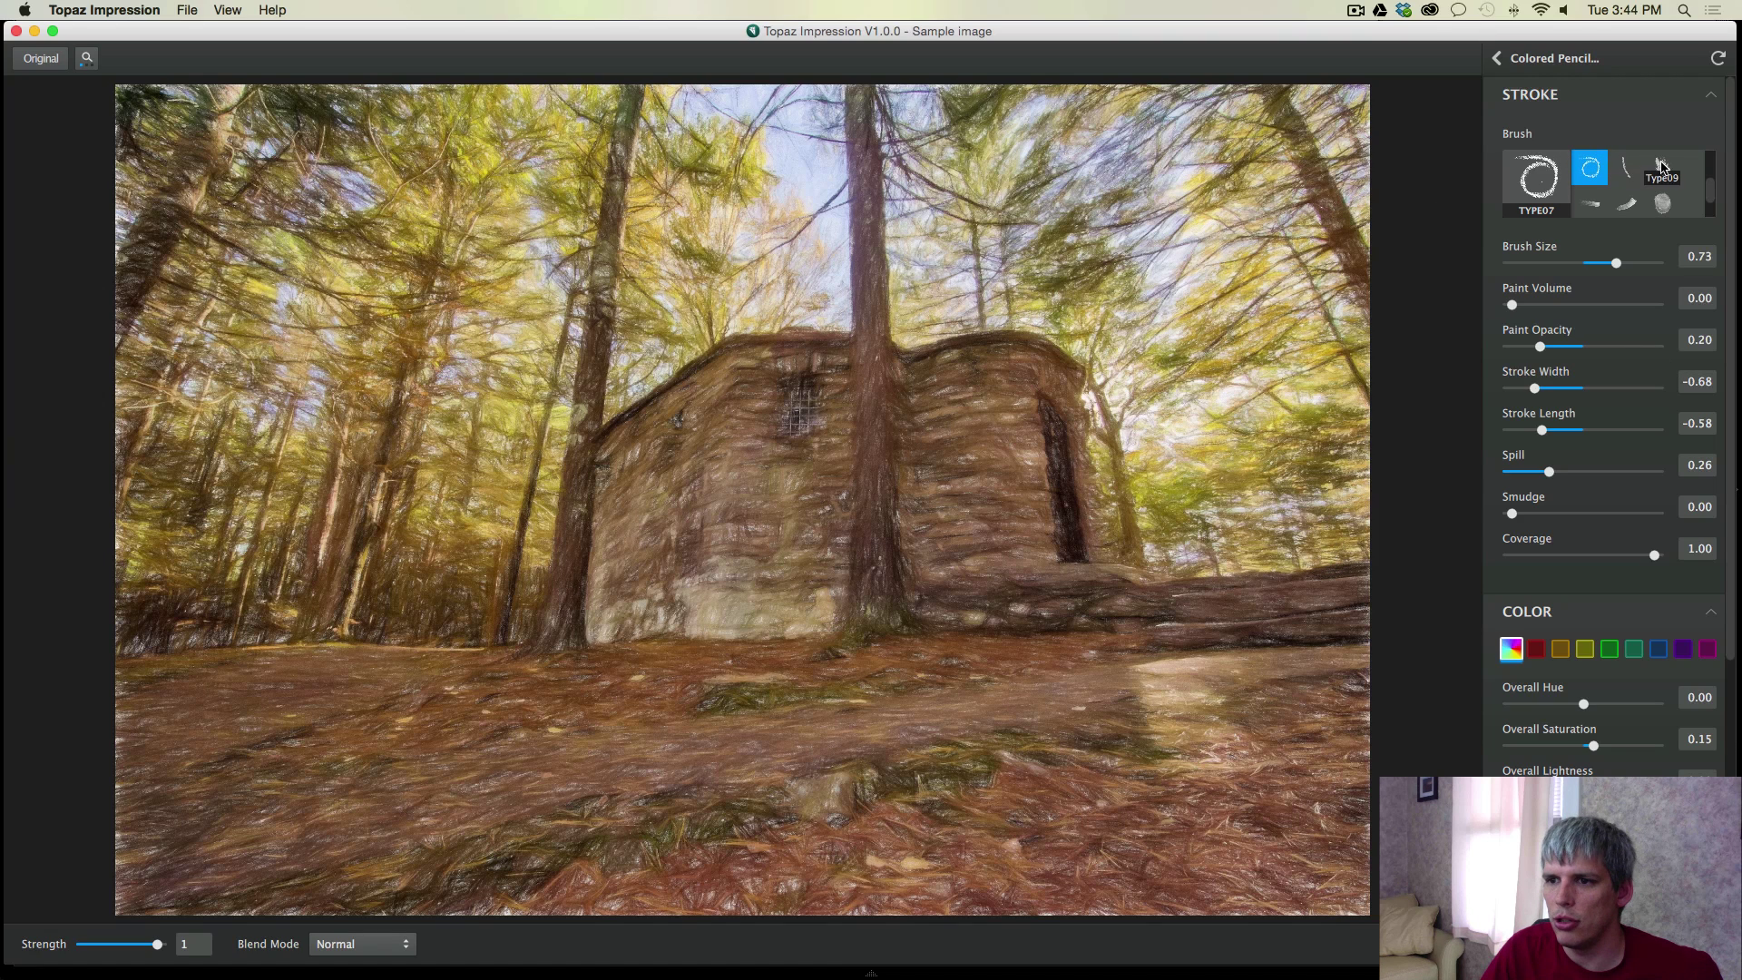
pyautogui.click(1662, 169)
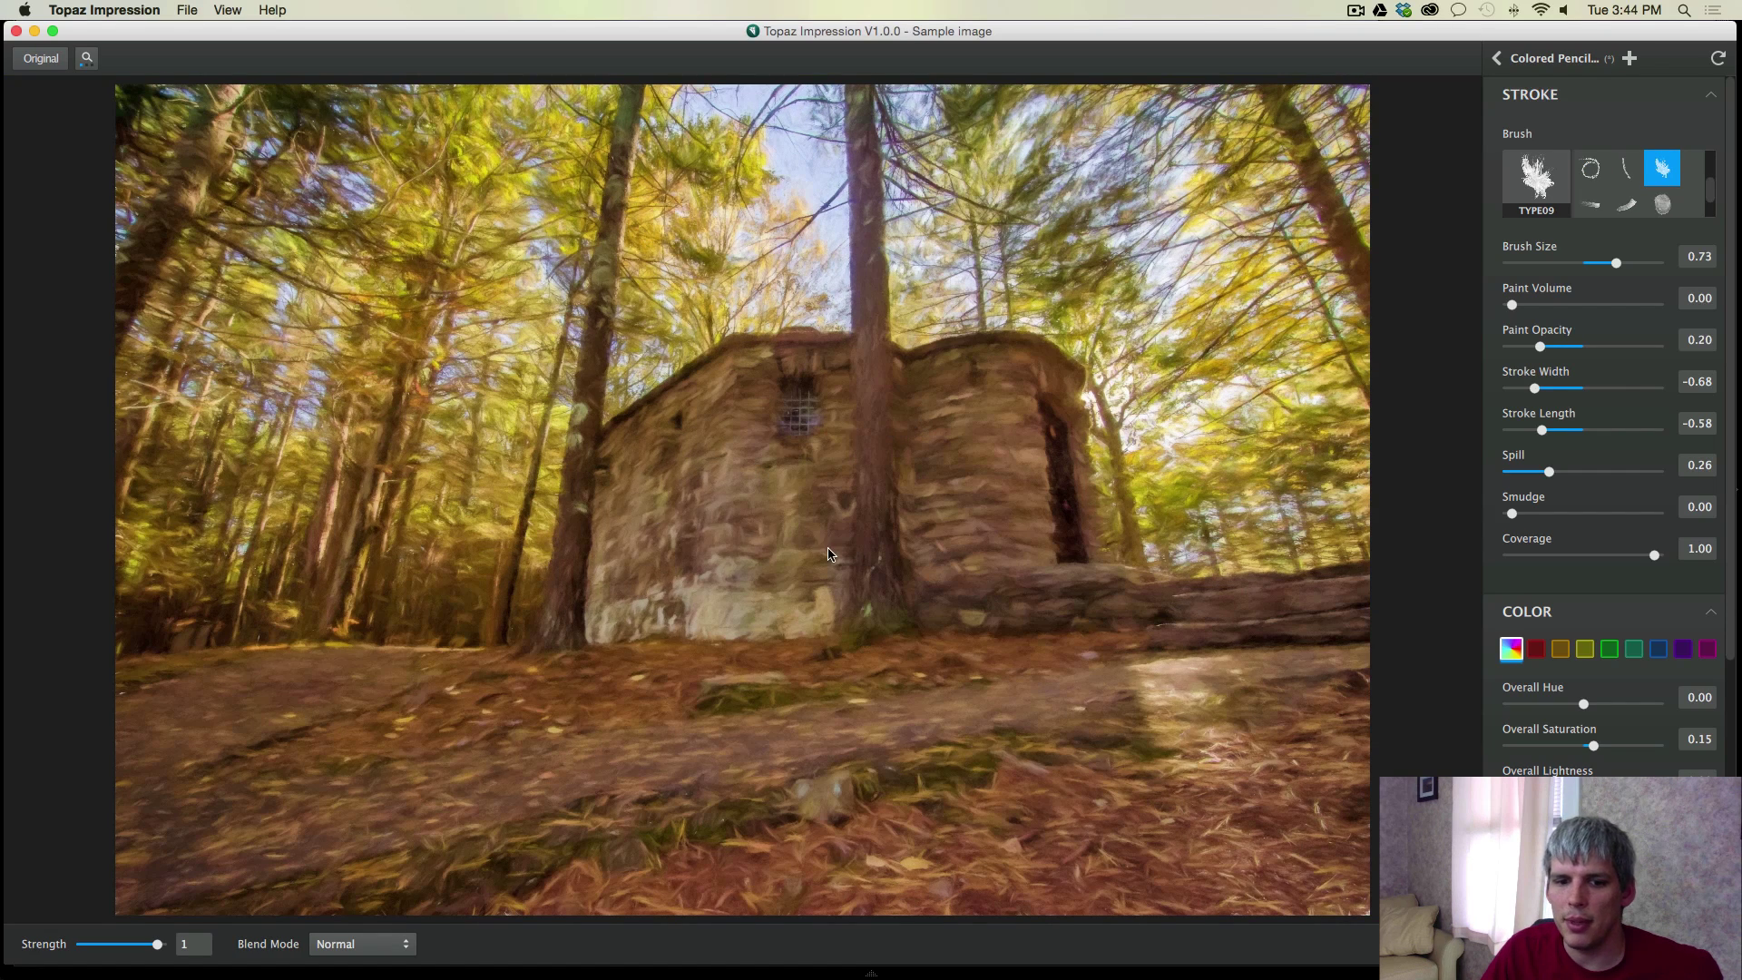
pyautogui.click(1587, 169)
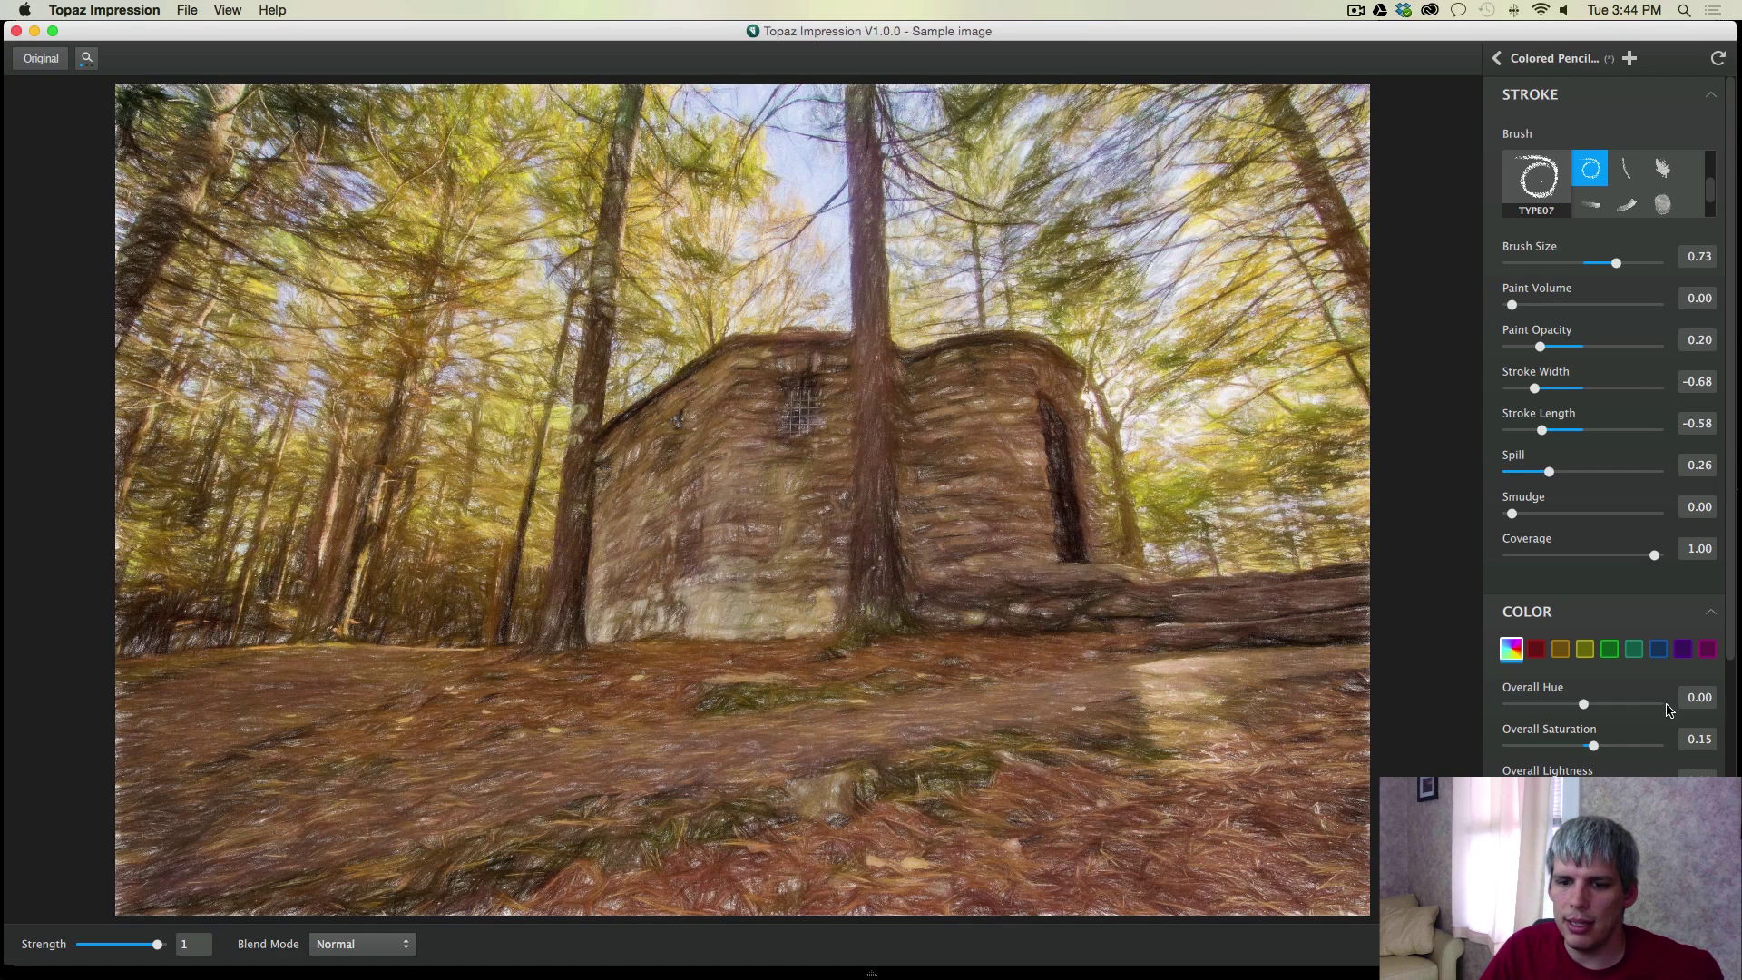
pyautogui.scroll(-5, 1697, 712)
pyautogui.scroll(-1, 1578, 680)
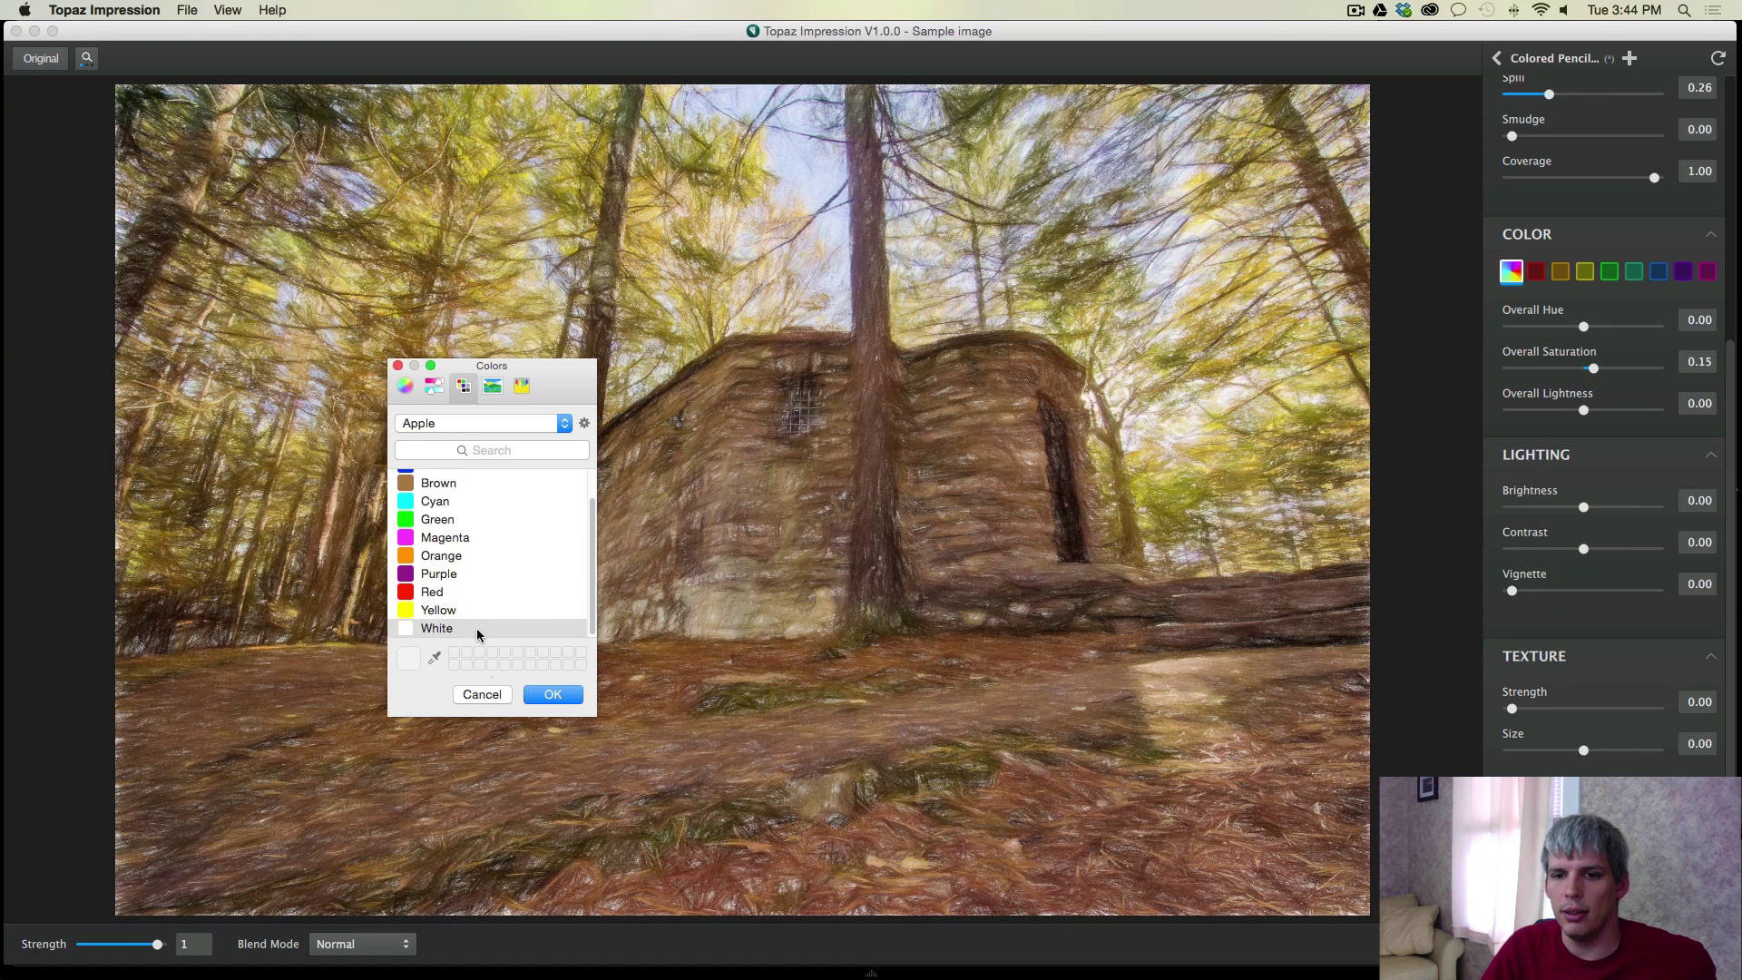
pyautogui.click(462, 573)
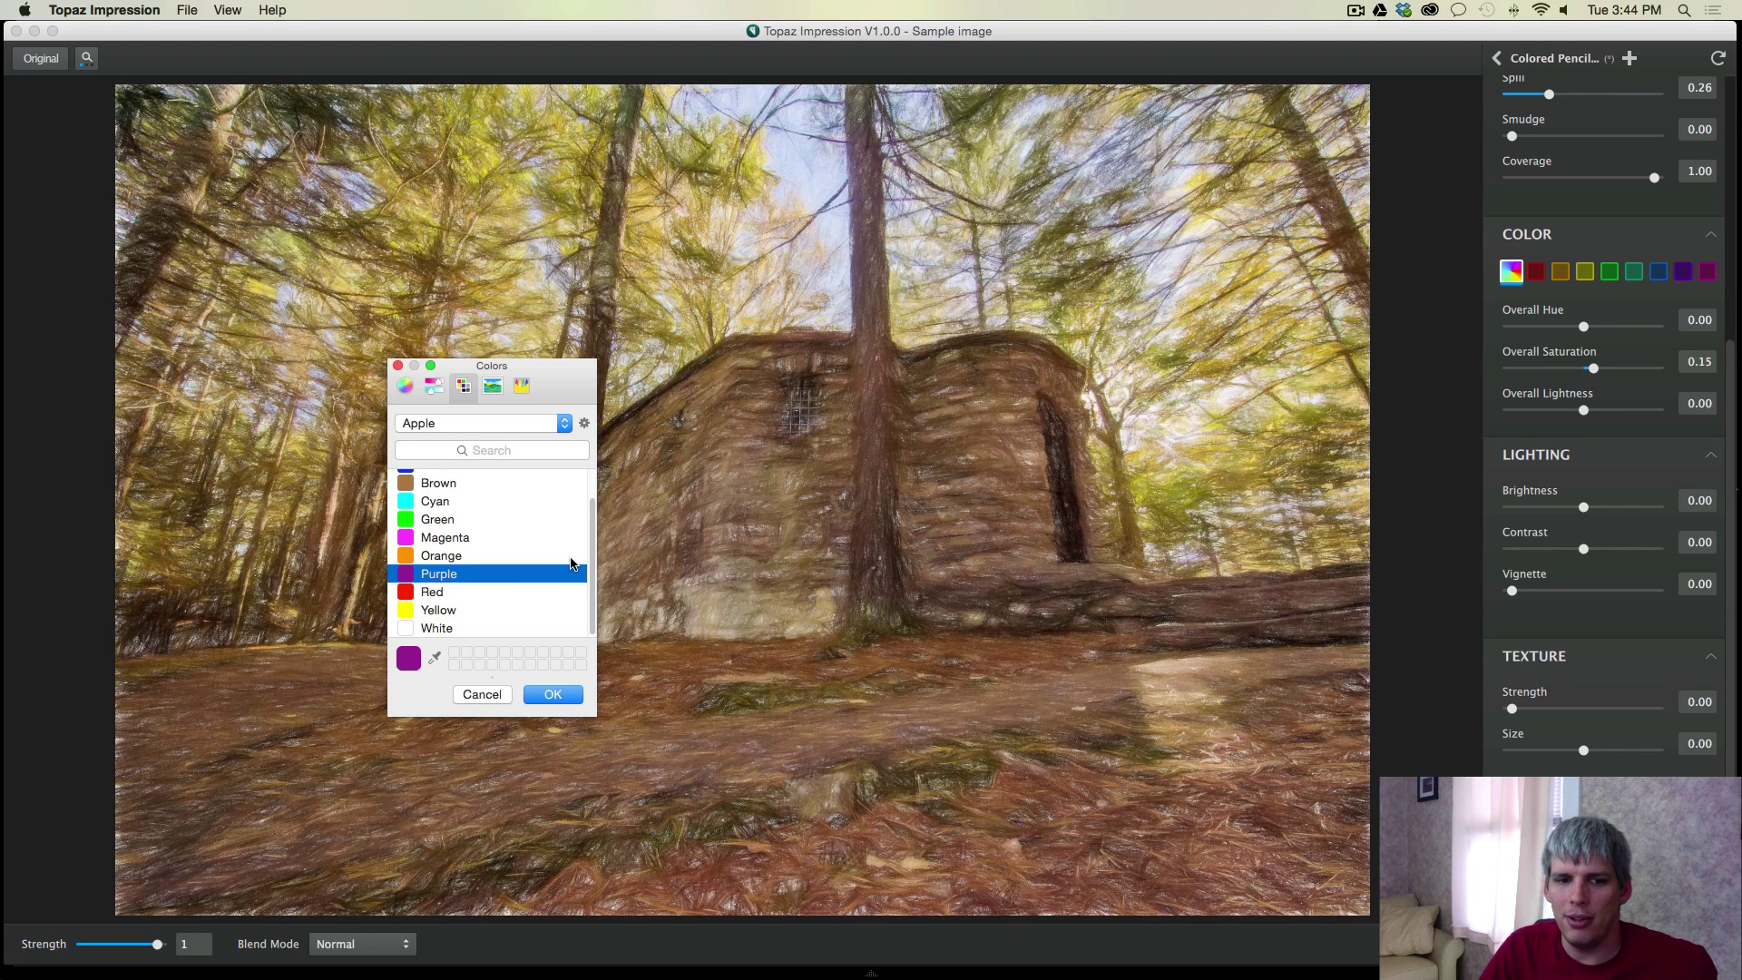
pyautogui.click(576, 695)
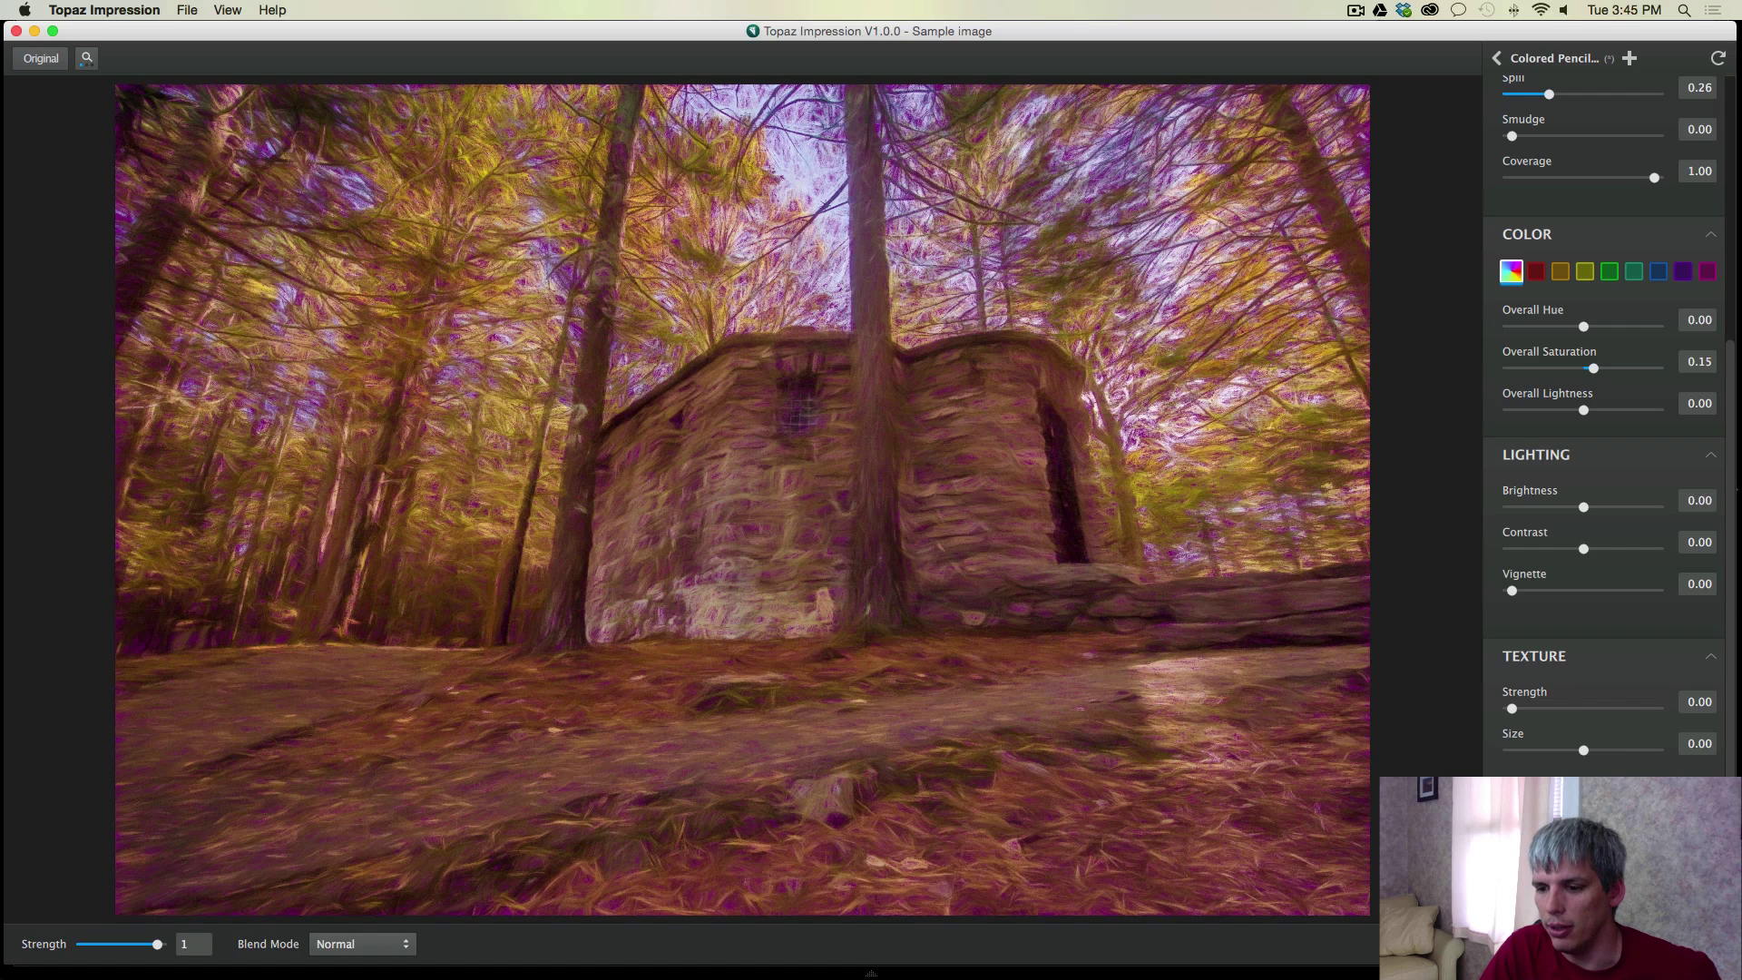
pyautogui.click(578, 413)
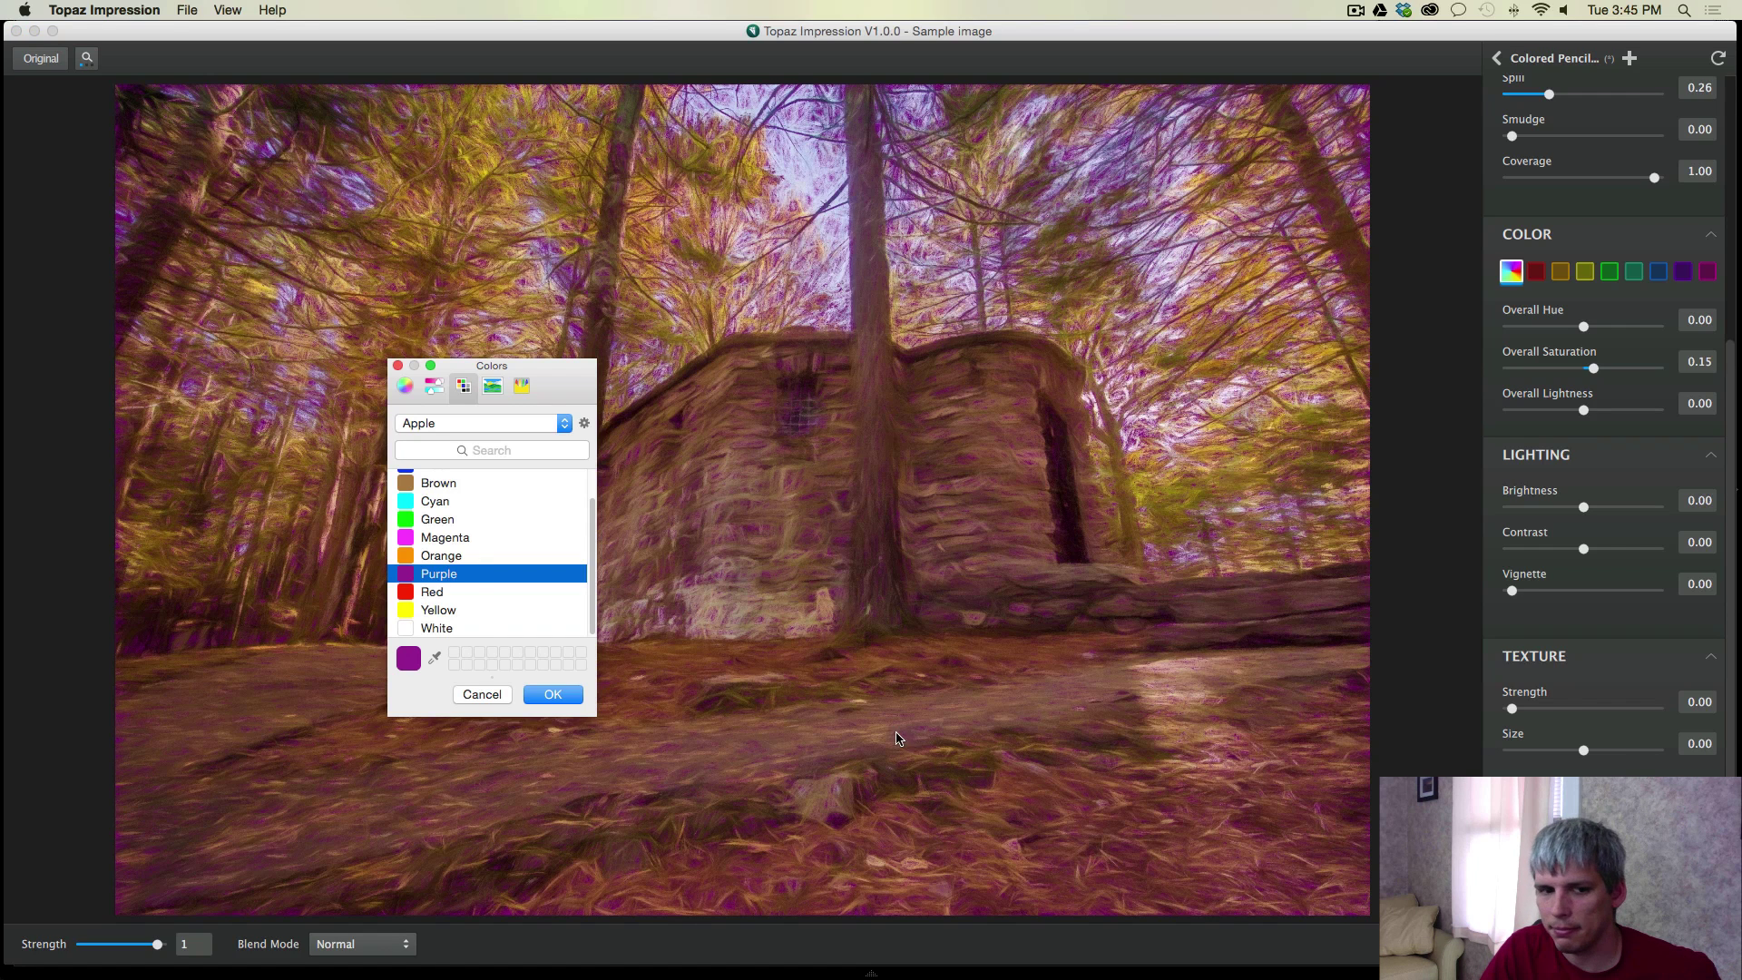
pyautogui.click(445, 628)
pyautogui.click(550, 694)
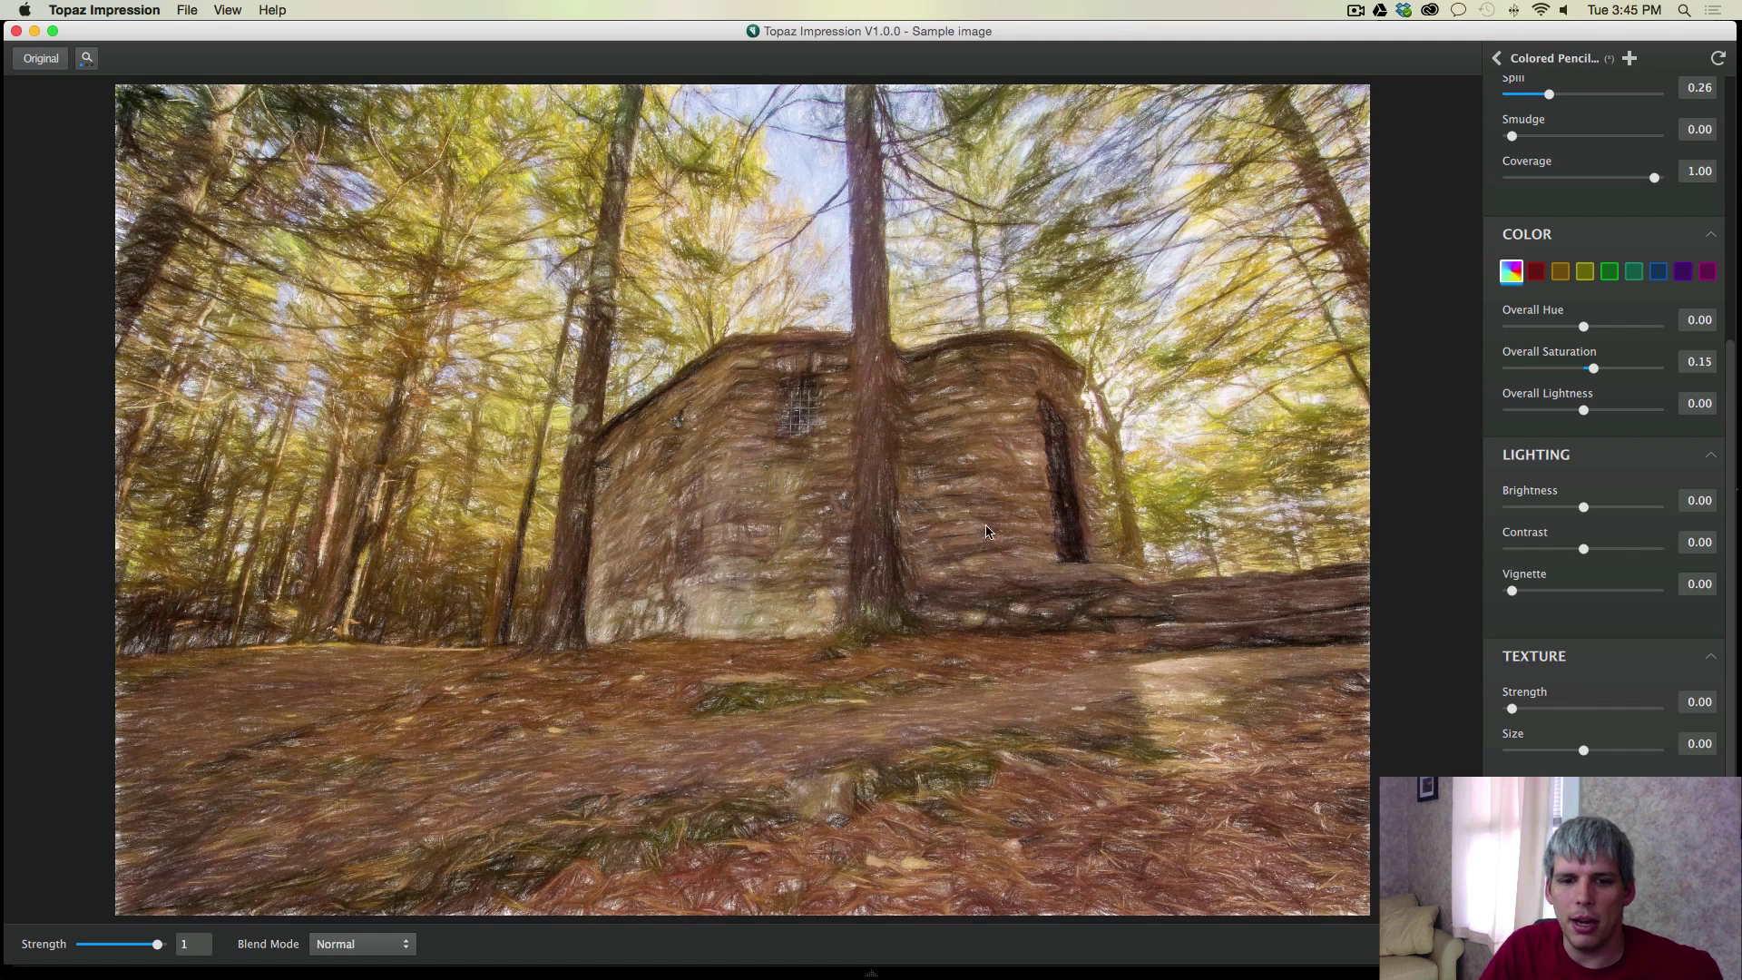
# Zoom in on the hut, then test Paint Opacity at 0.00 and 1.00 before settling near 0.21.
pyautogui.scroll(5, 1630, 370)
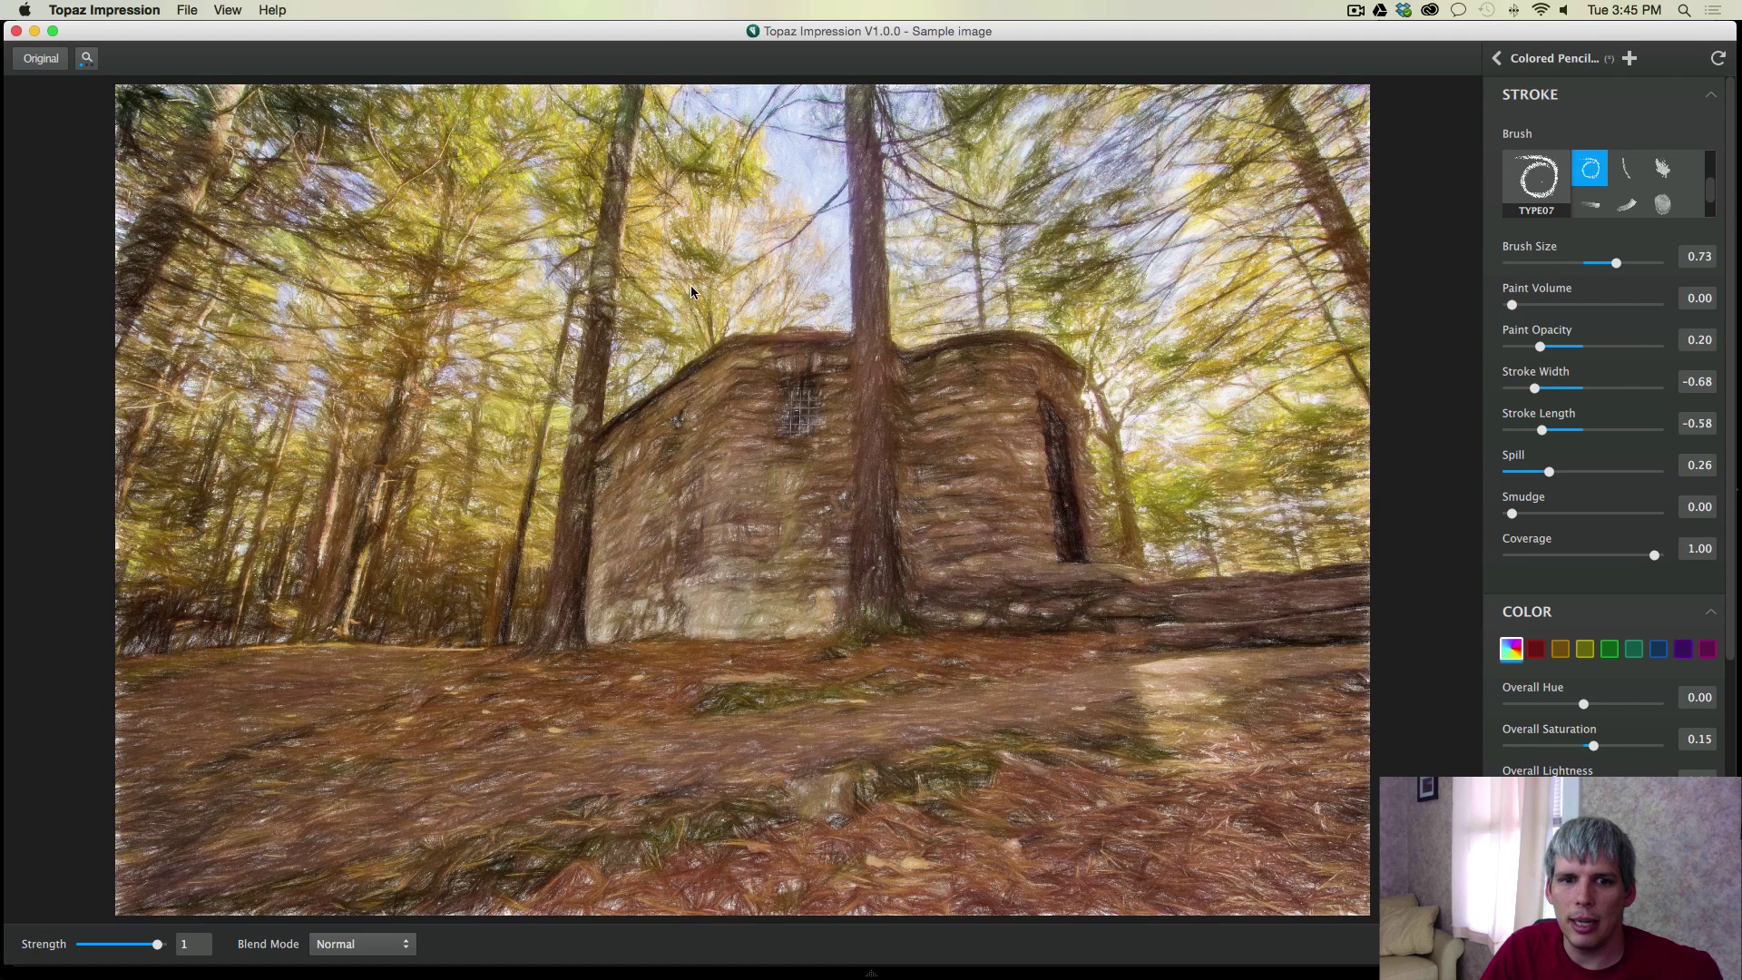
pyautogui.click(86, 58)
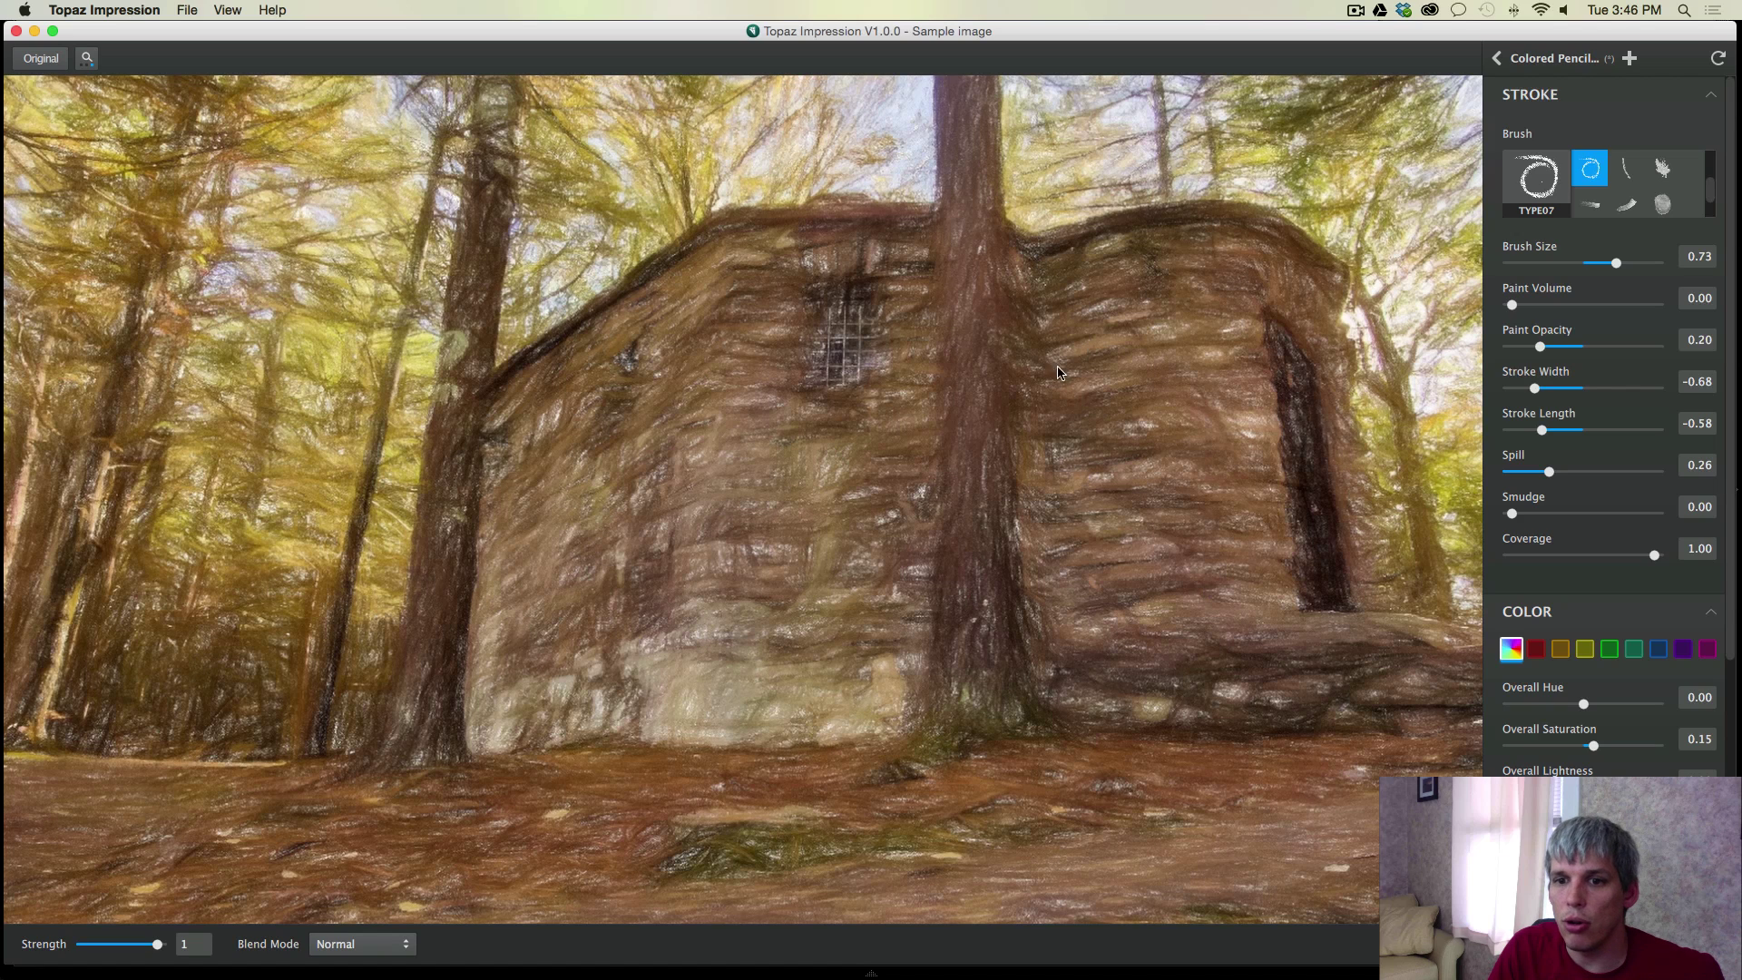
pyautogui.moveTo(1540, 347); pyautogui.dragTo(1482, 354)
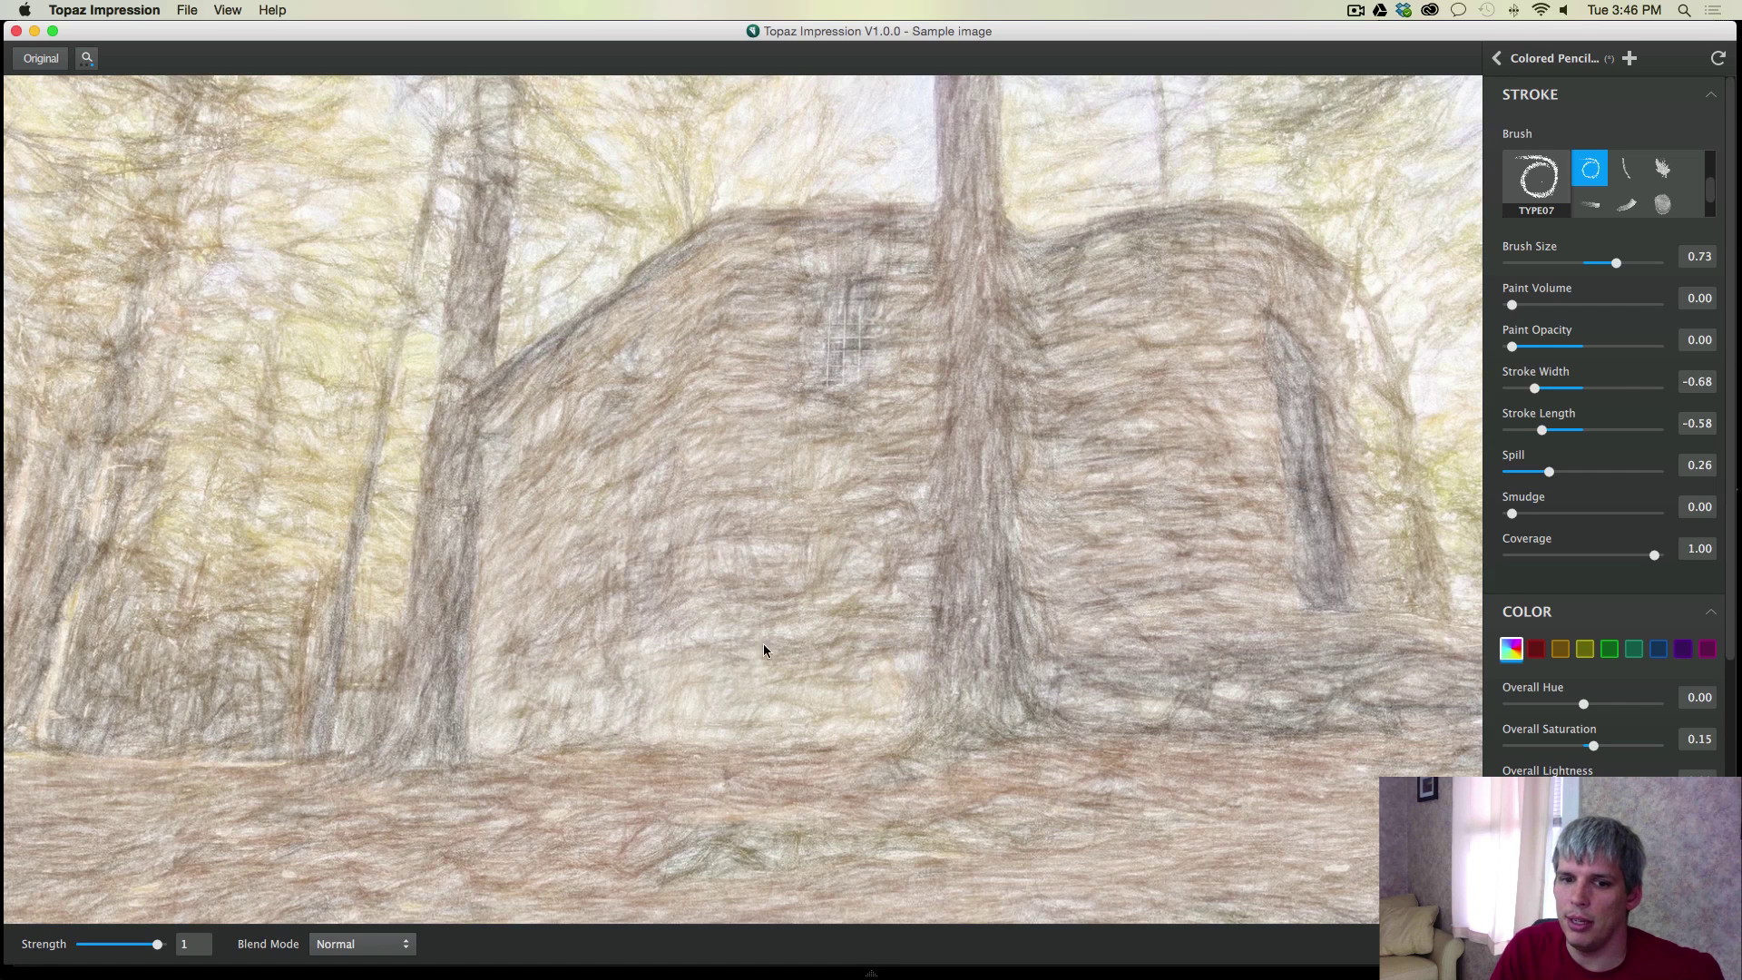
pyautogui.moveTo(1638, 348); pyautogui.dragTo(1663, 348)
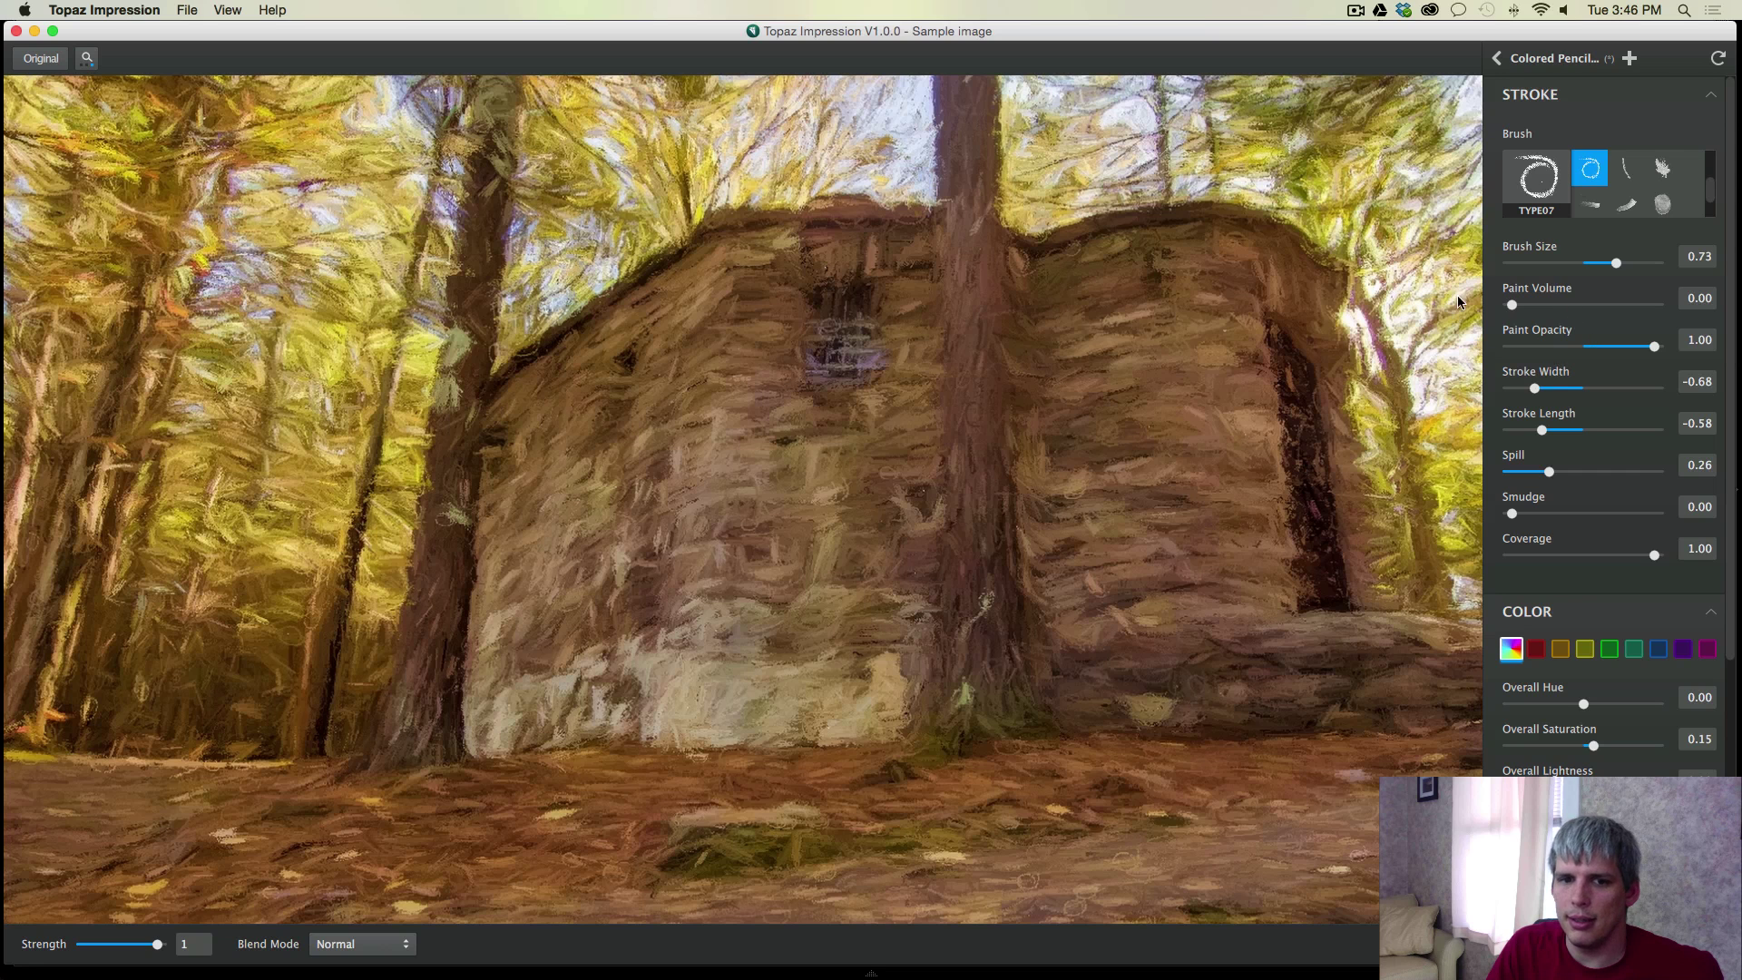
pyautogui.click(1542, 349)
# Set Paint Opacity to 0.22, test Stroke Width at 0.52 and -0.13, and fit the image.
pyautogui.moveTo(1541, 347); pyautogui.dragTo(1544, 348)
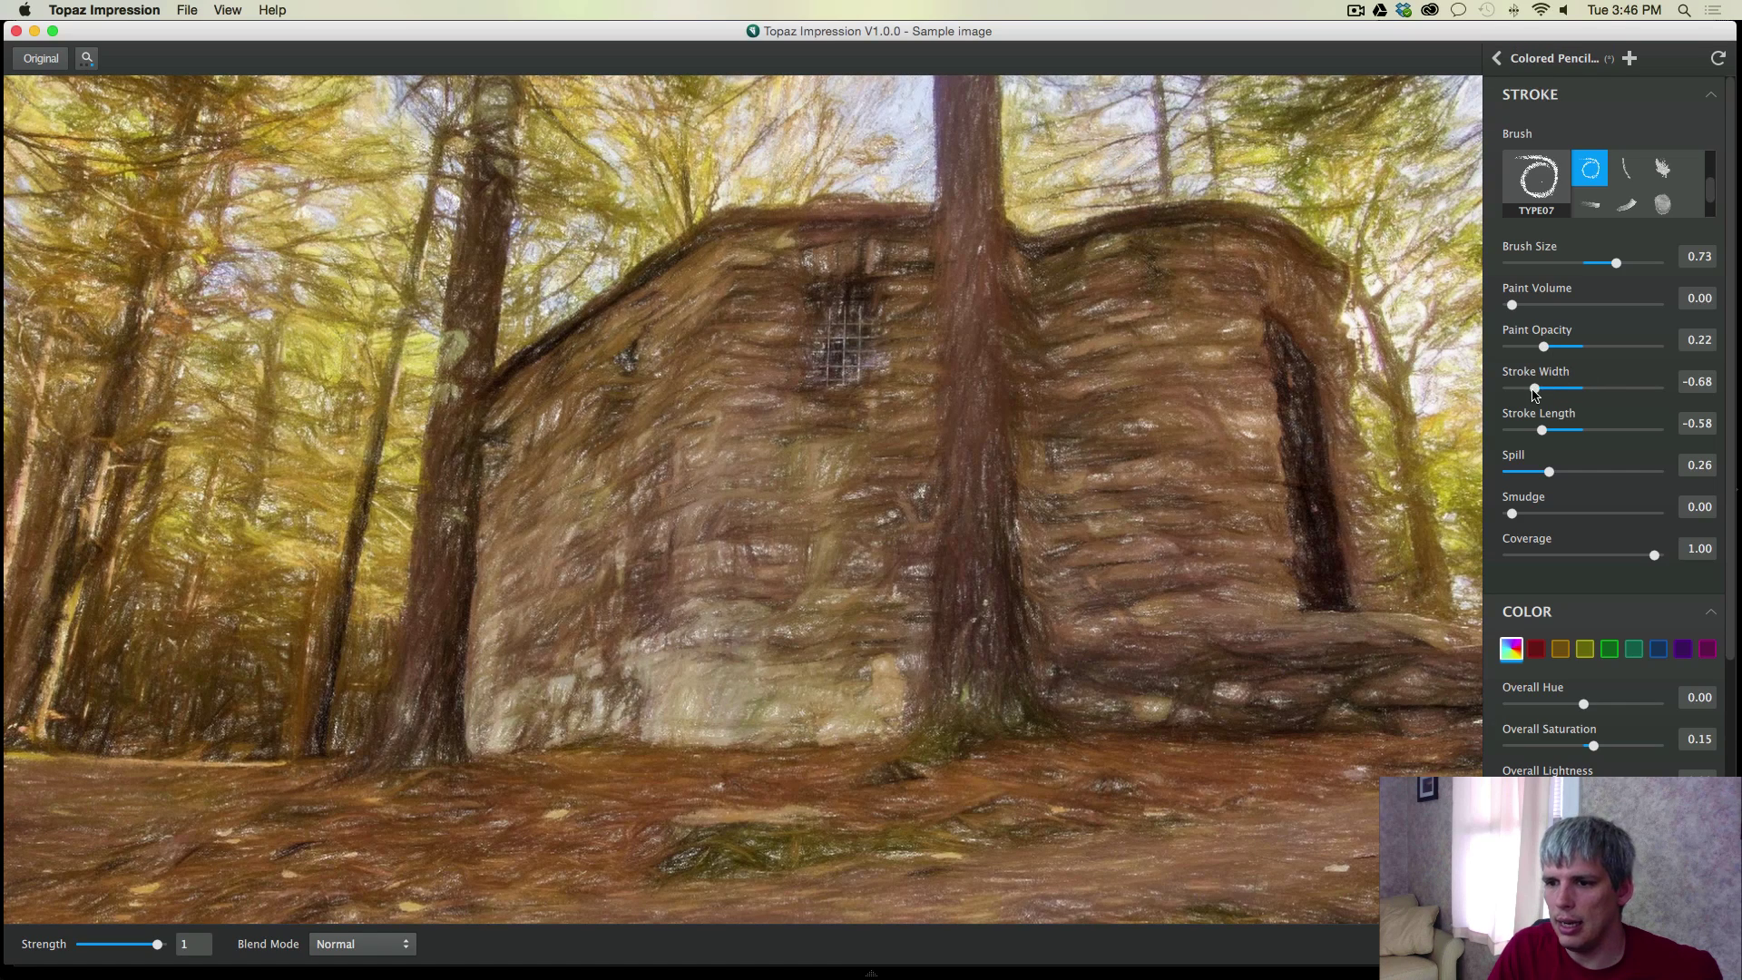
pyautogui.moveTo(1534, 389); pyautogui.dragTo(1619, 389)
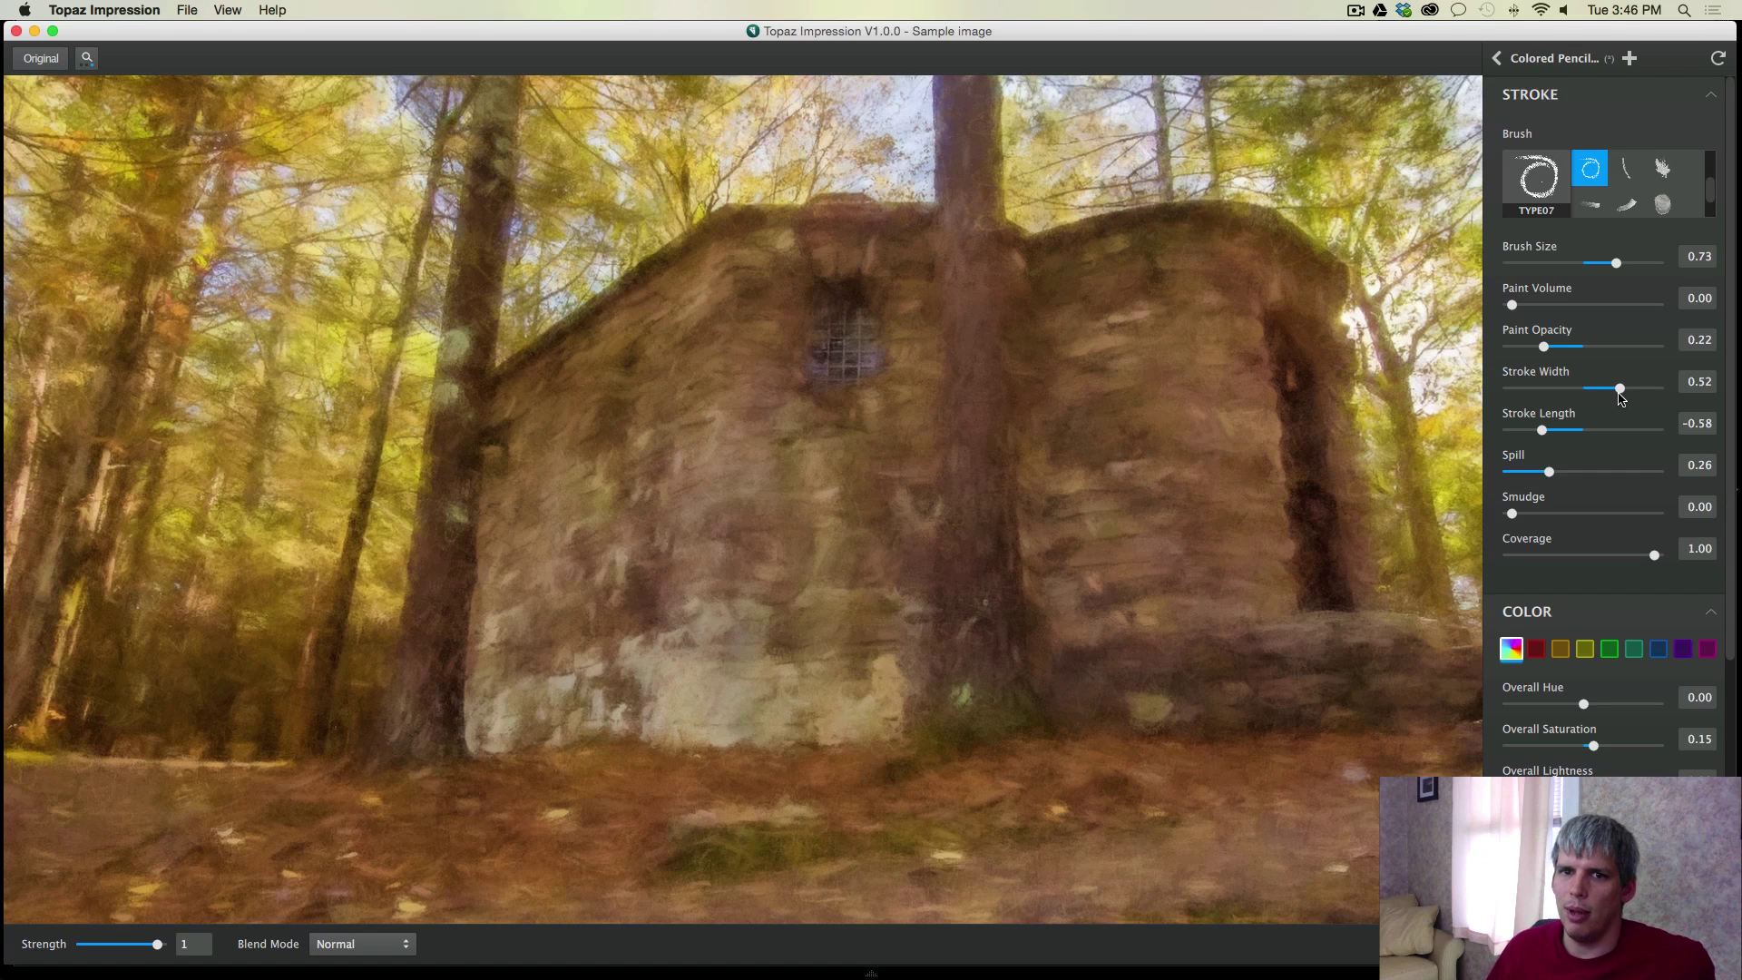
pyautogui.moveTo(1620, 390); pyautogui.dragTo(1537, 390)
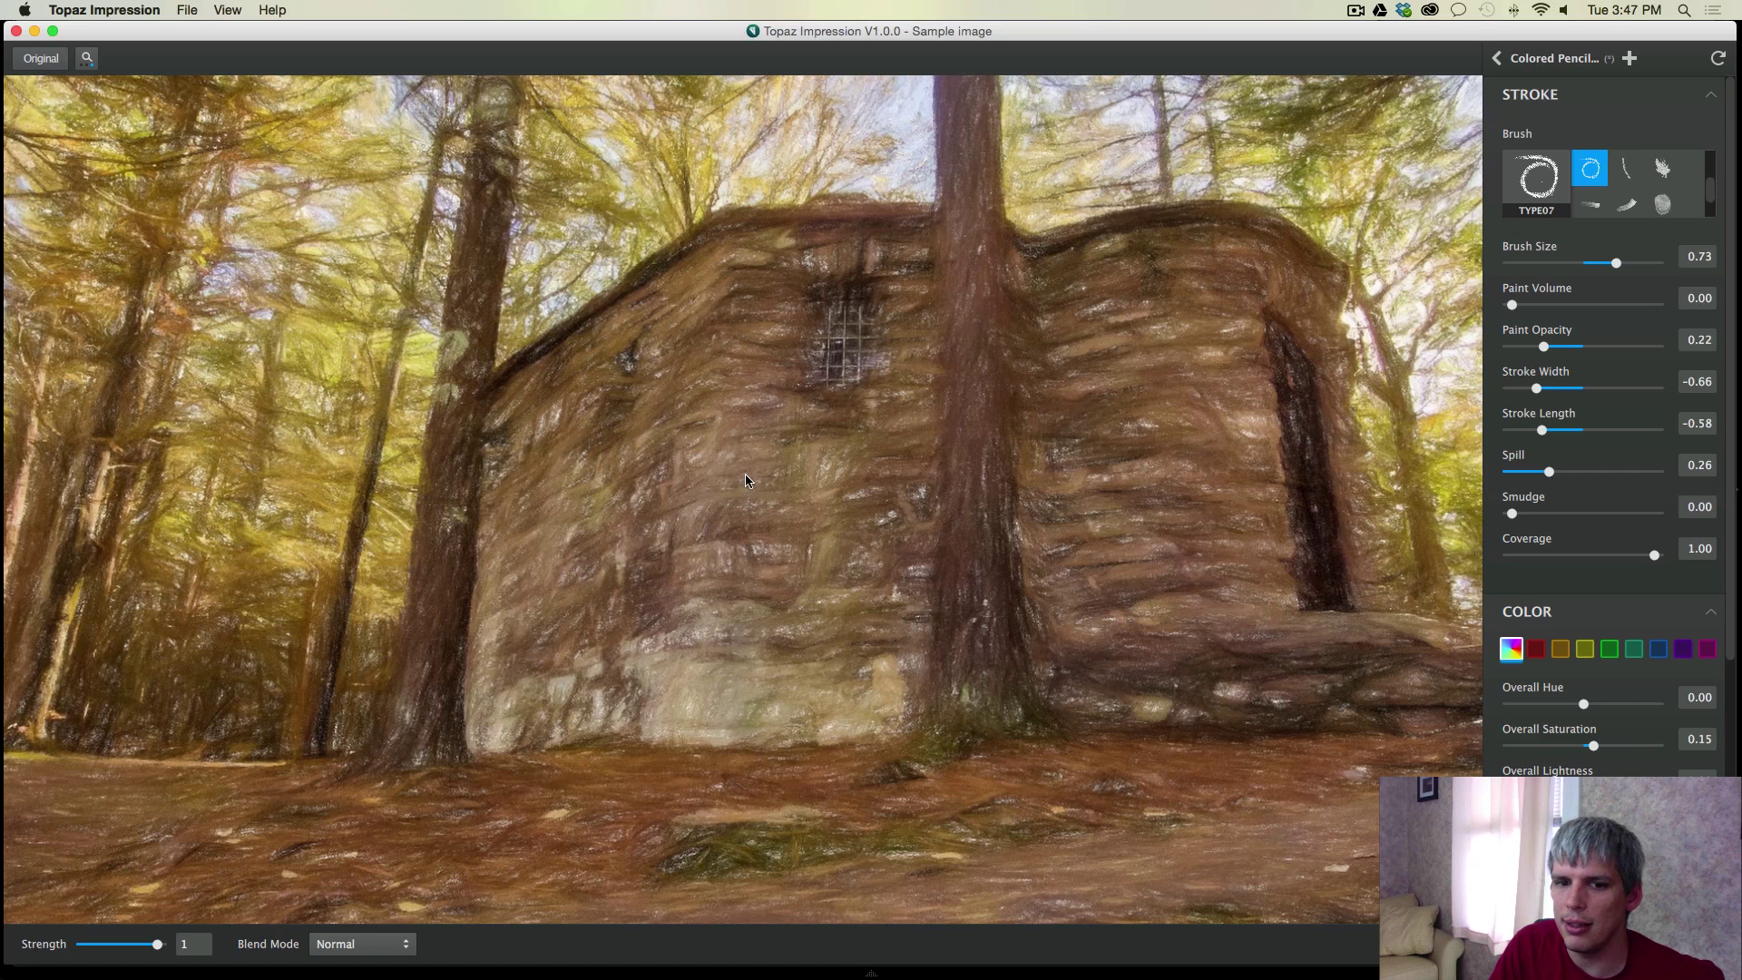
pyautogui.click(86, 60)
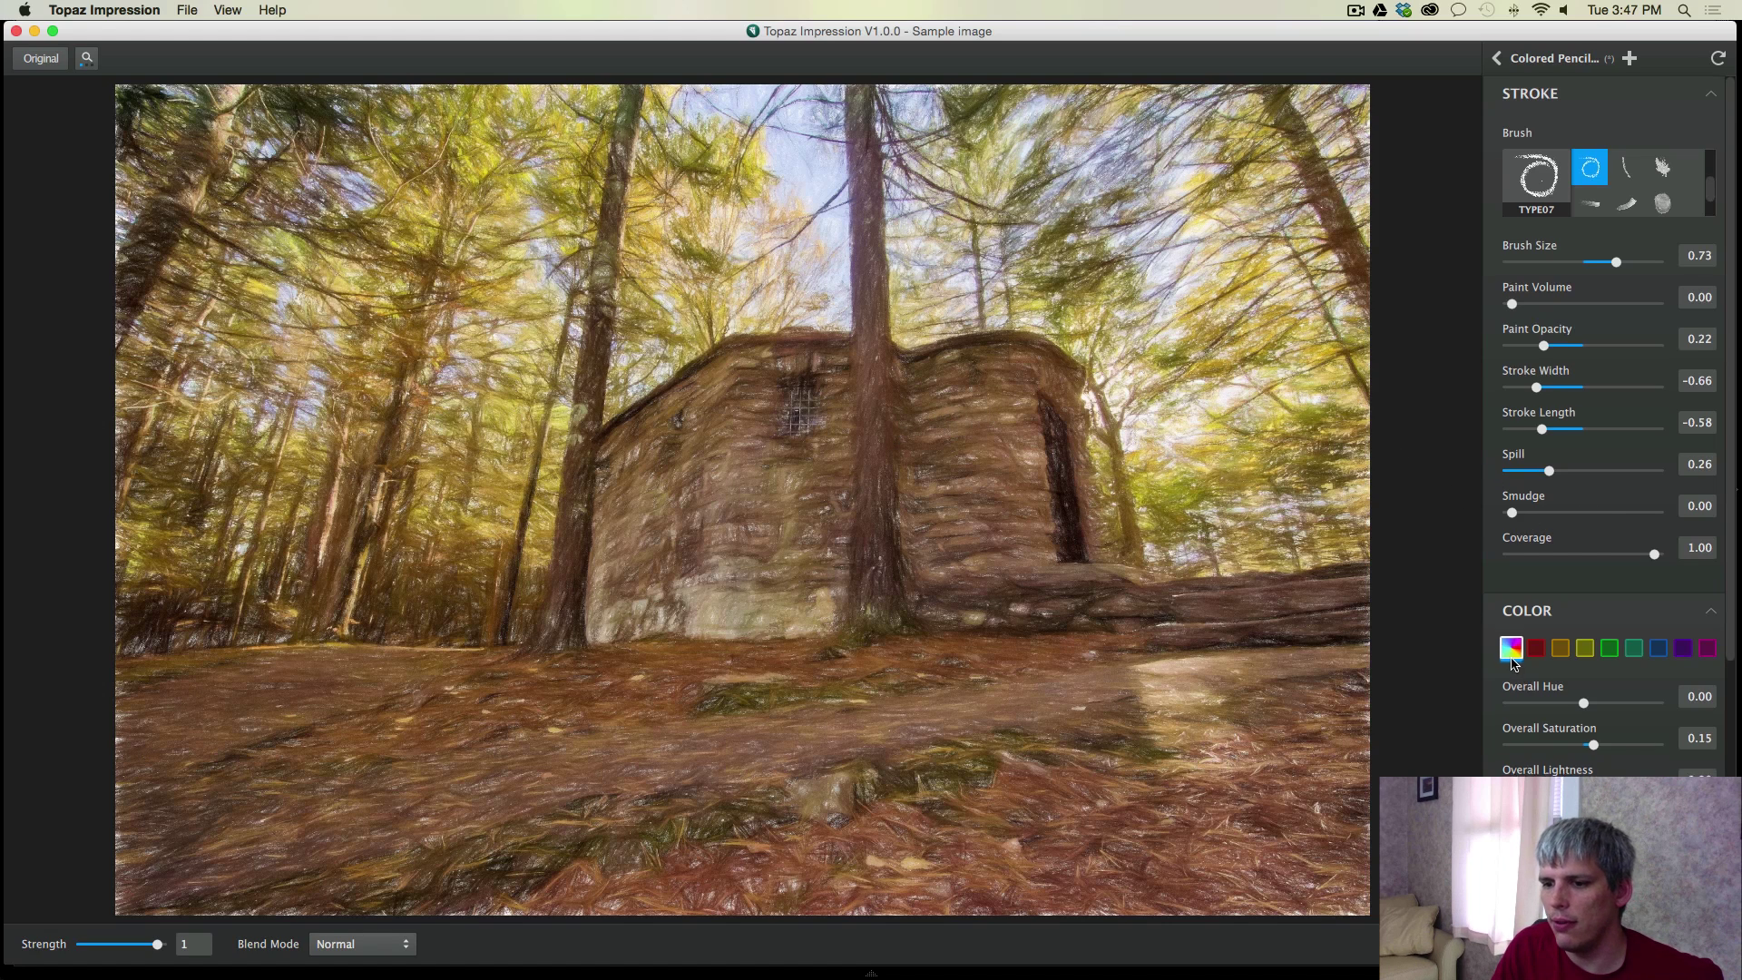
# Raise Brush Size to 0.98 and set Stroke Width to -0.73.
pyautogui.scroll(-3, 1531, 680)
pyautogui.scroll(2, 1487, 608)
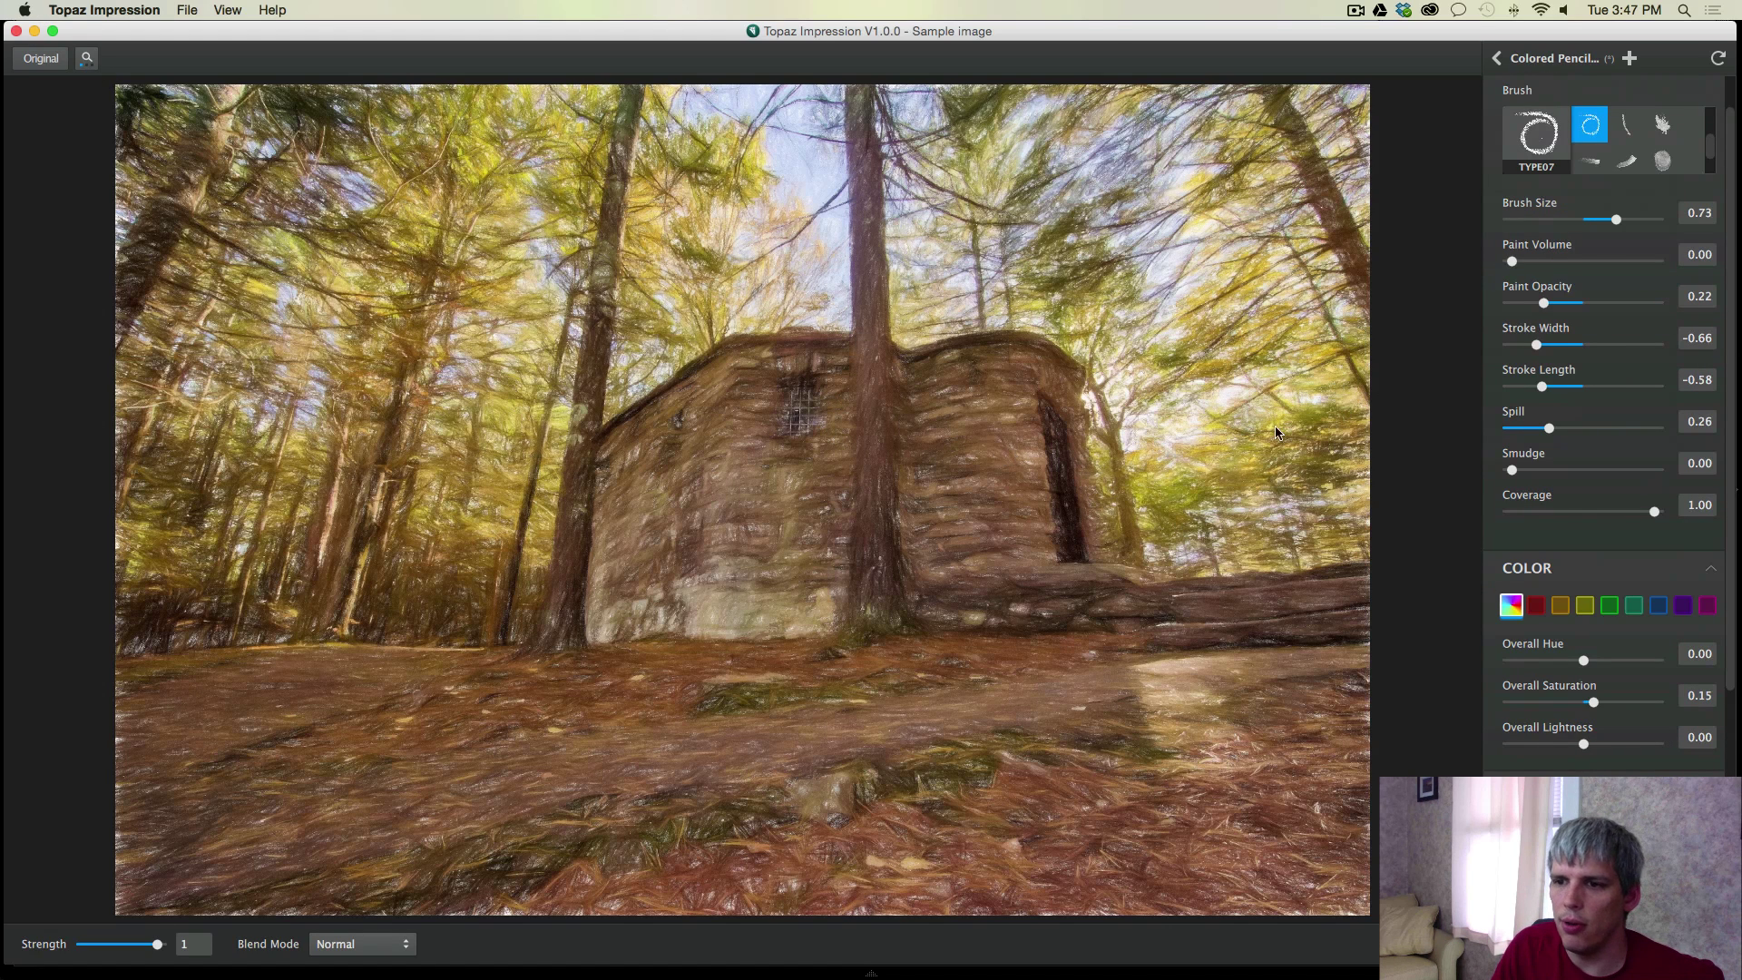
pyautogui.moveTo(1618, 225); pyautogui.dragTo(1623, 224)
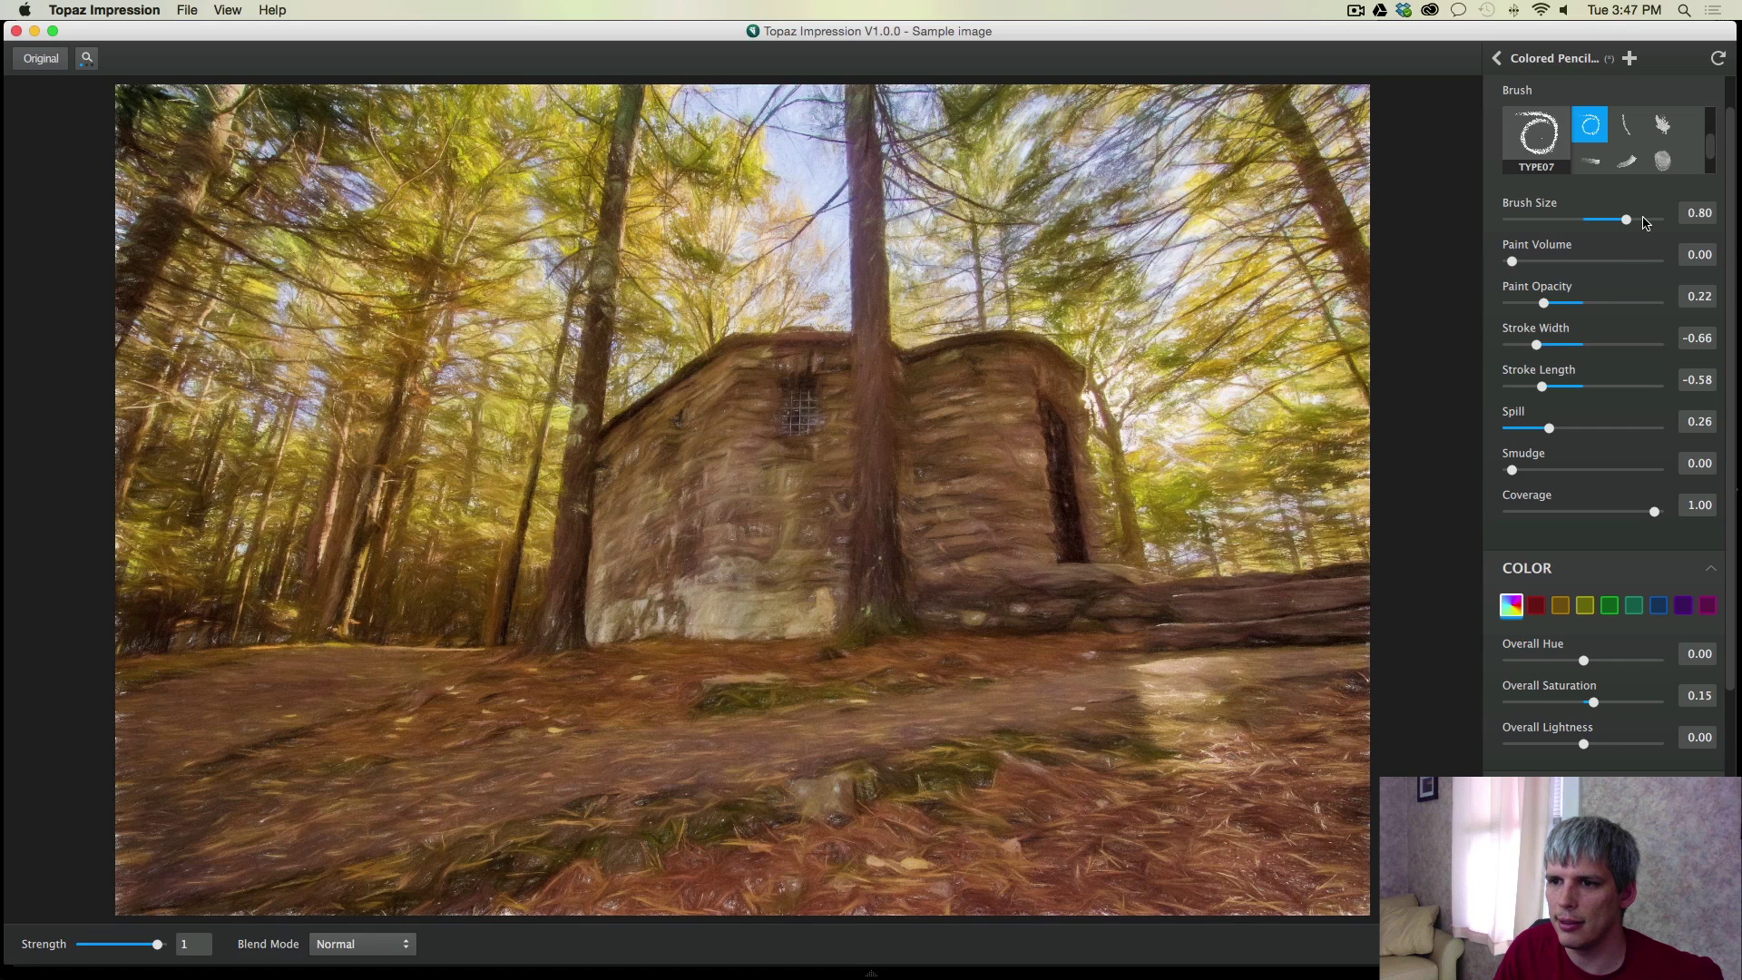
pyautogui.moveTo(1626, 220); pyautogui.dragTo(1635, 220)
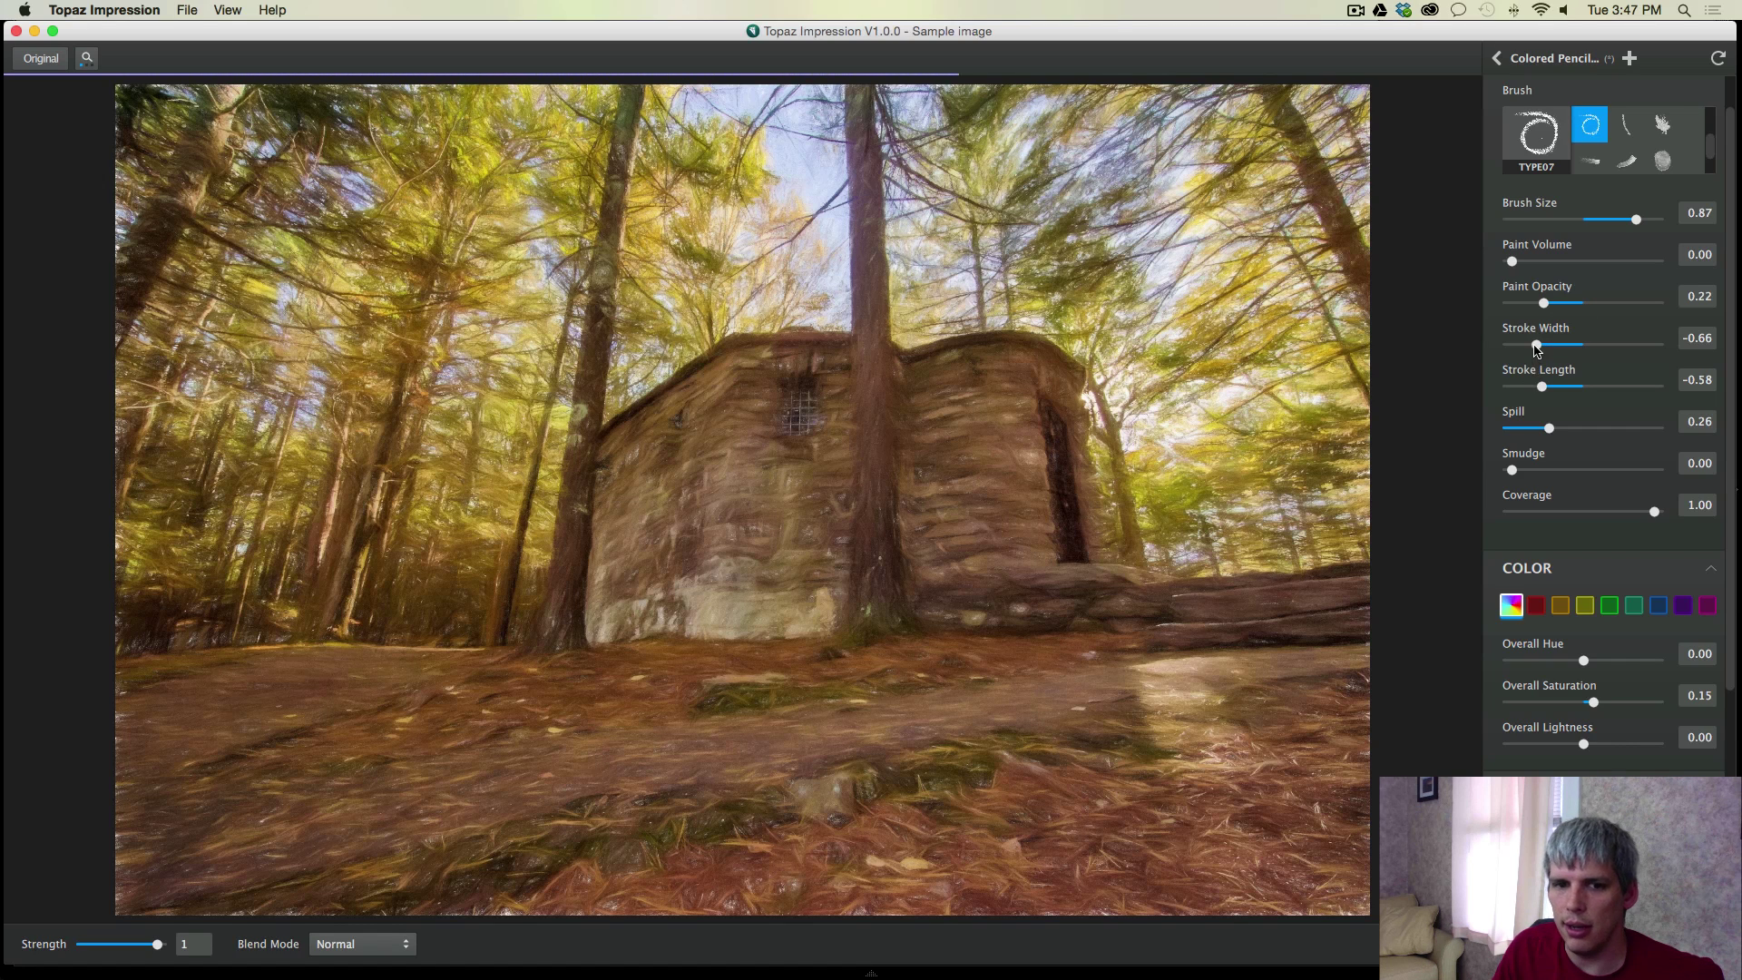
pyautogui.moveTo(1534, 349); pyautogui.dragTo(1523, 352)
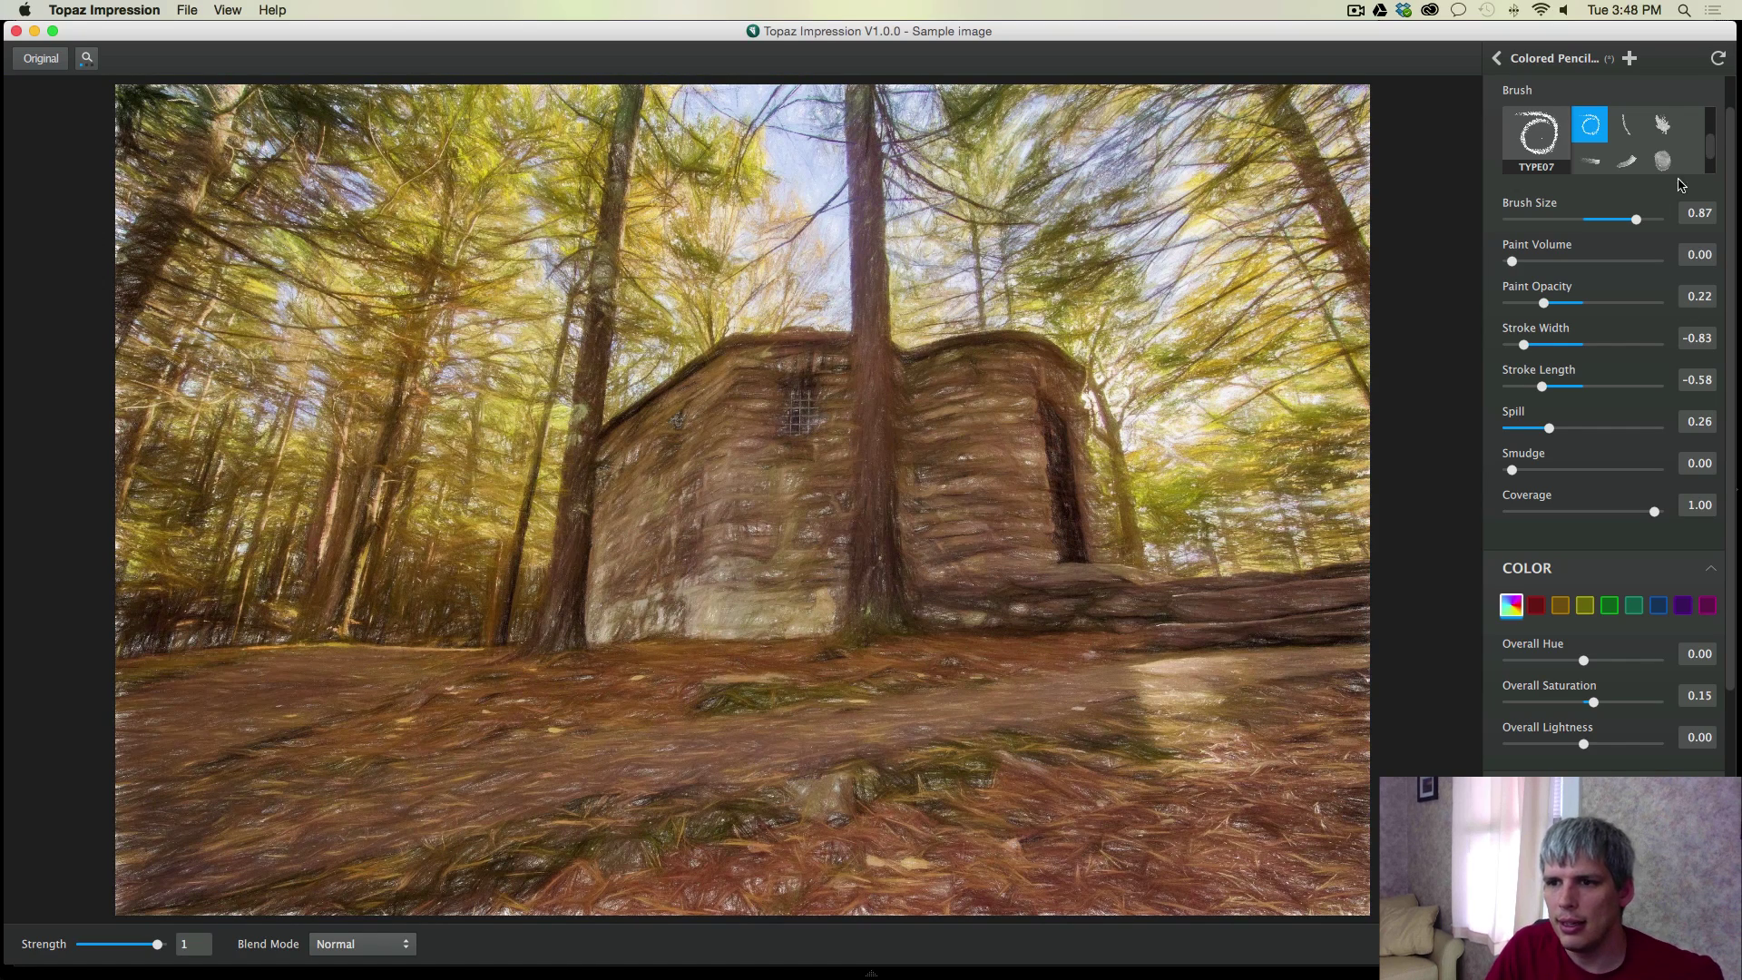
pyautogui.moveTo(1636, 219); pyautogui.dragTo(1653, 221)
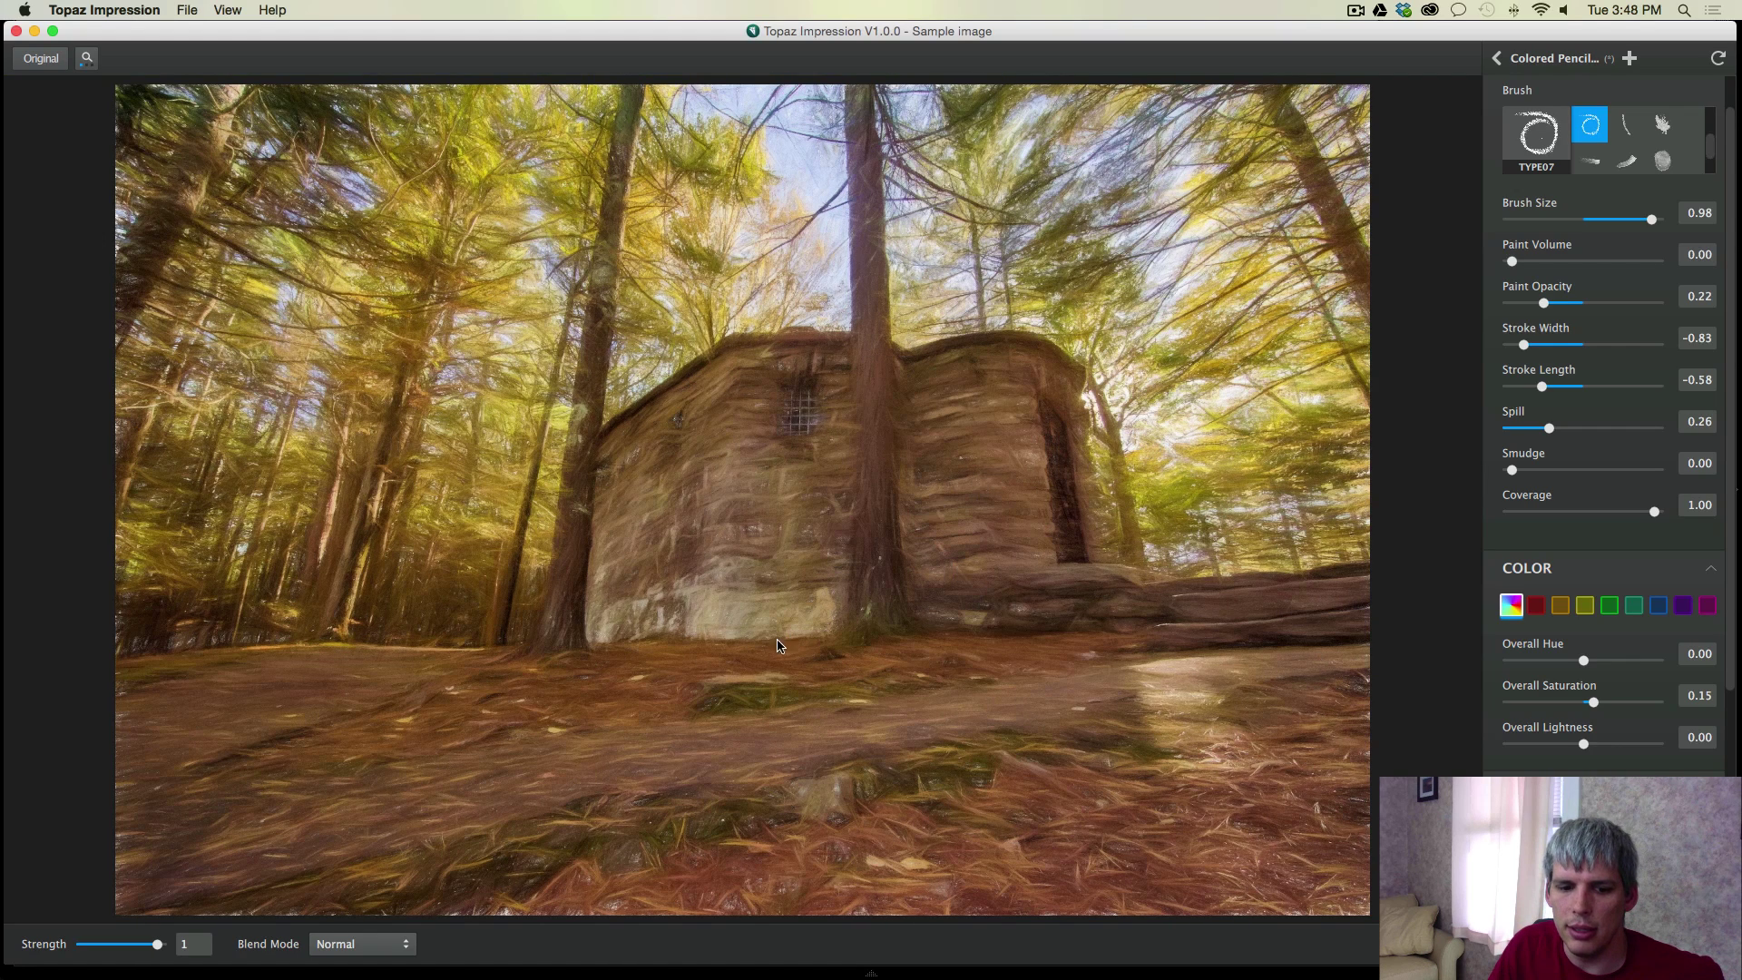
pyautogui.moveTo(1523, 346); pyautogui.dragTo(1530, 348)
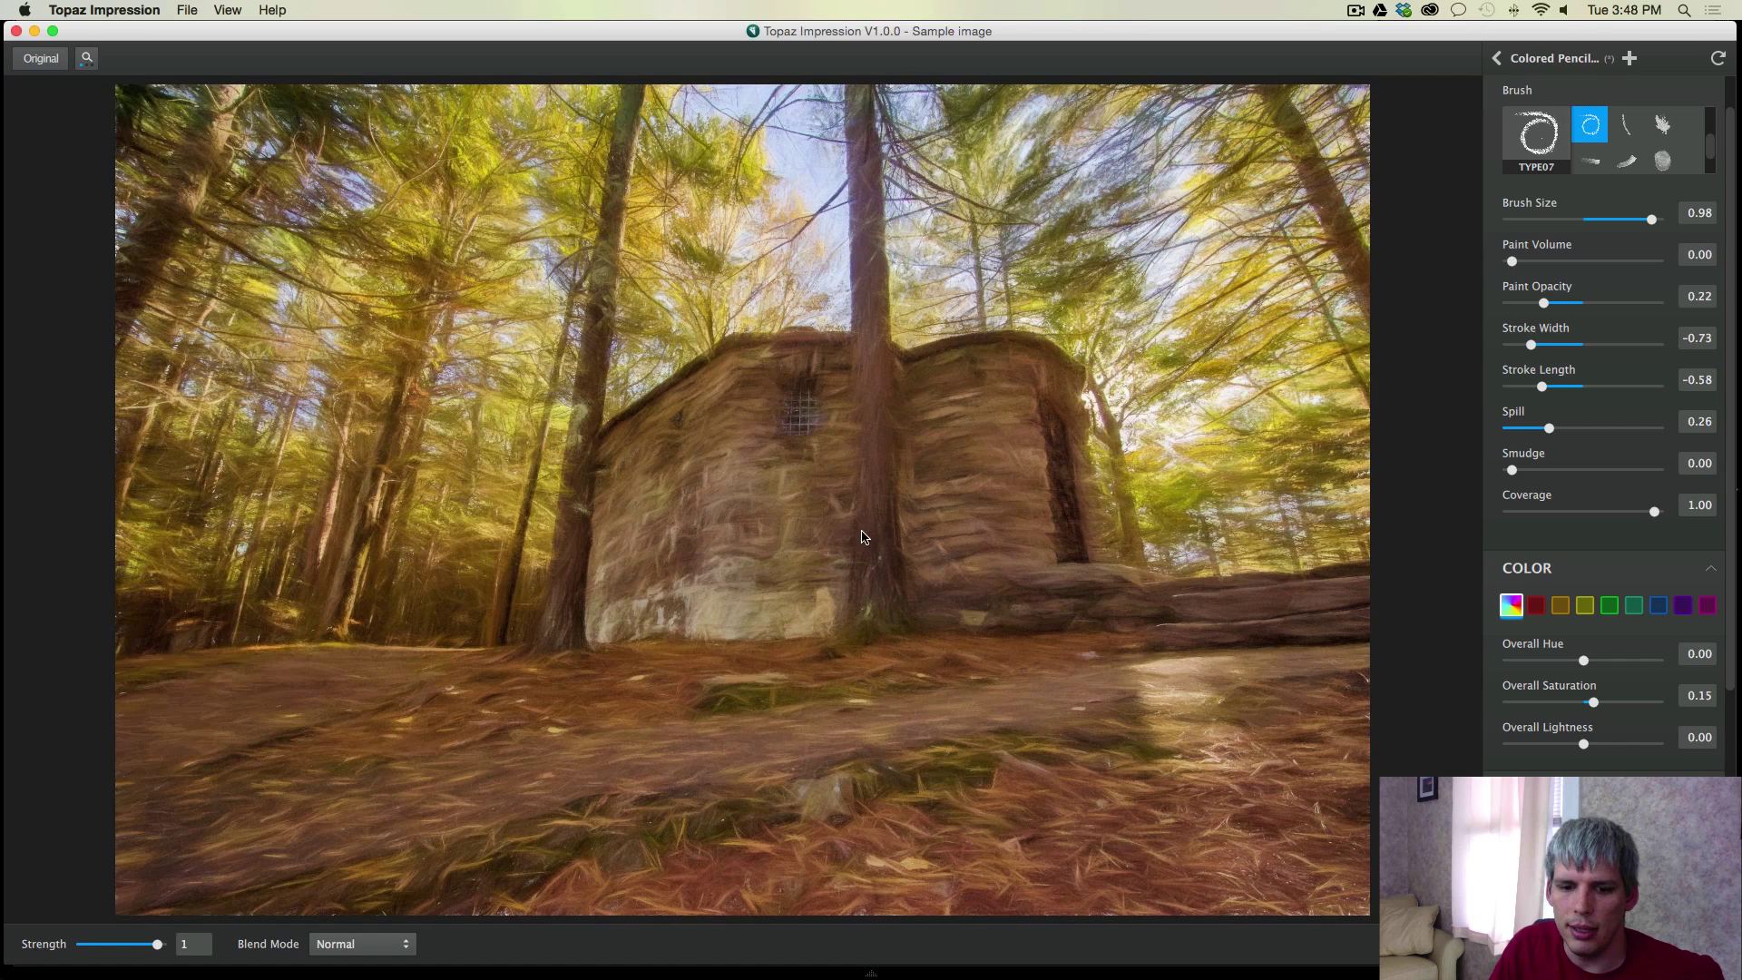
pyautogui.moveTo(1546, 307); pyautogui.dragTo(1553, 306)
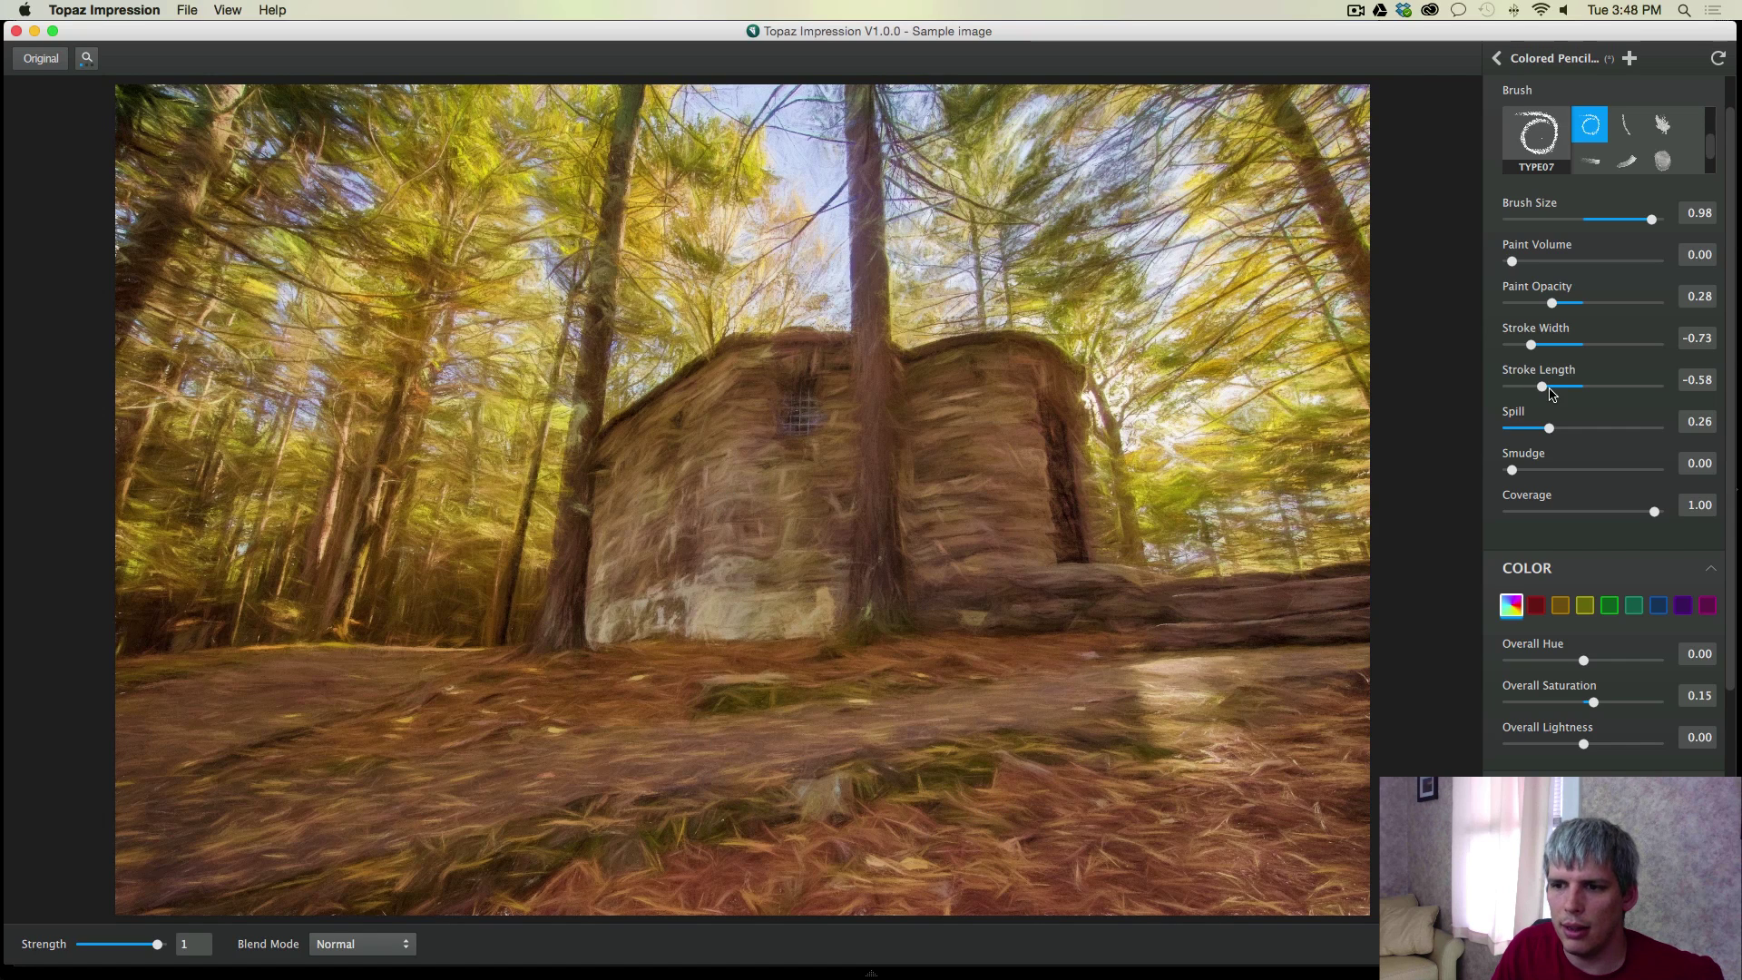
pyautogui.moveTo(1542, 387); pyautogui.dragTo(1527, 388)
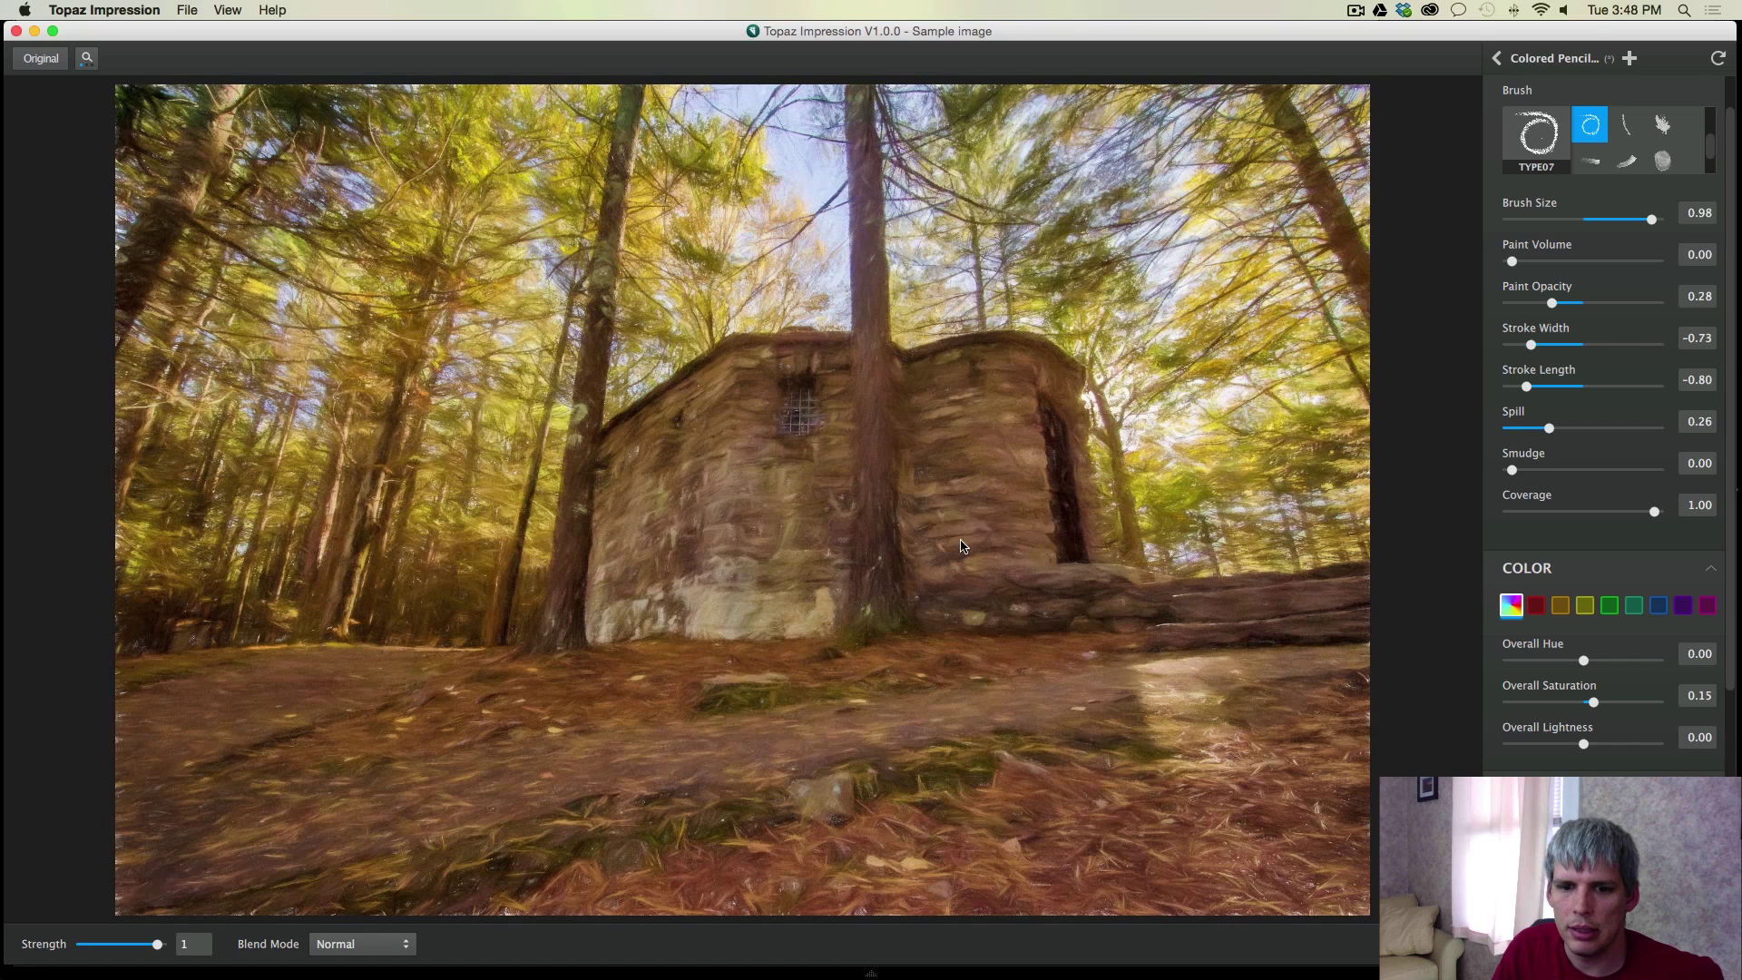
pyautogui.moveTo(1527, 387); pyautogui.dragTo(1542, 388)
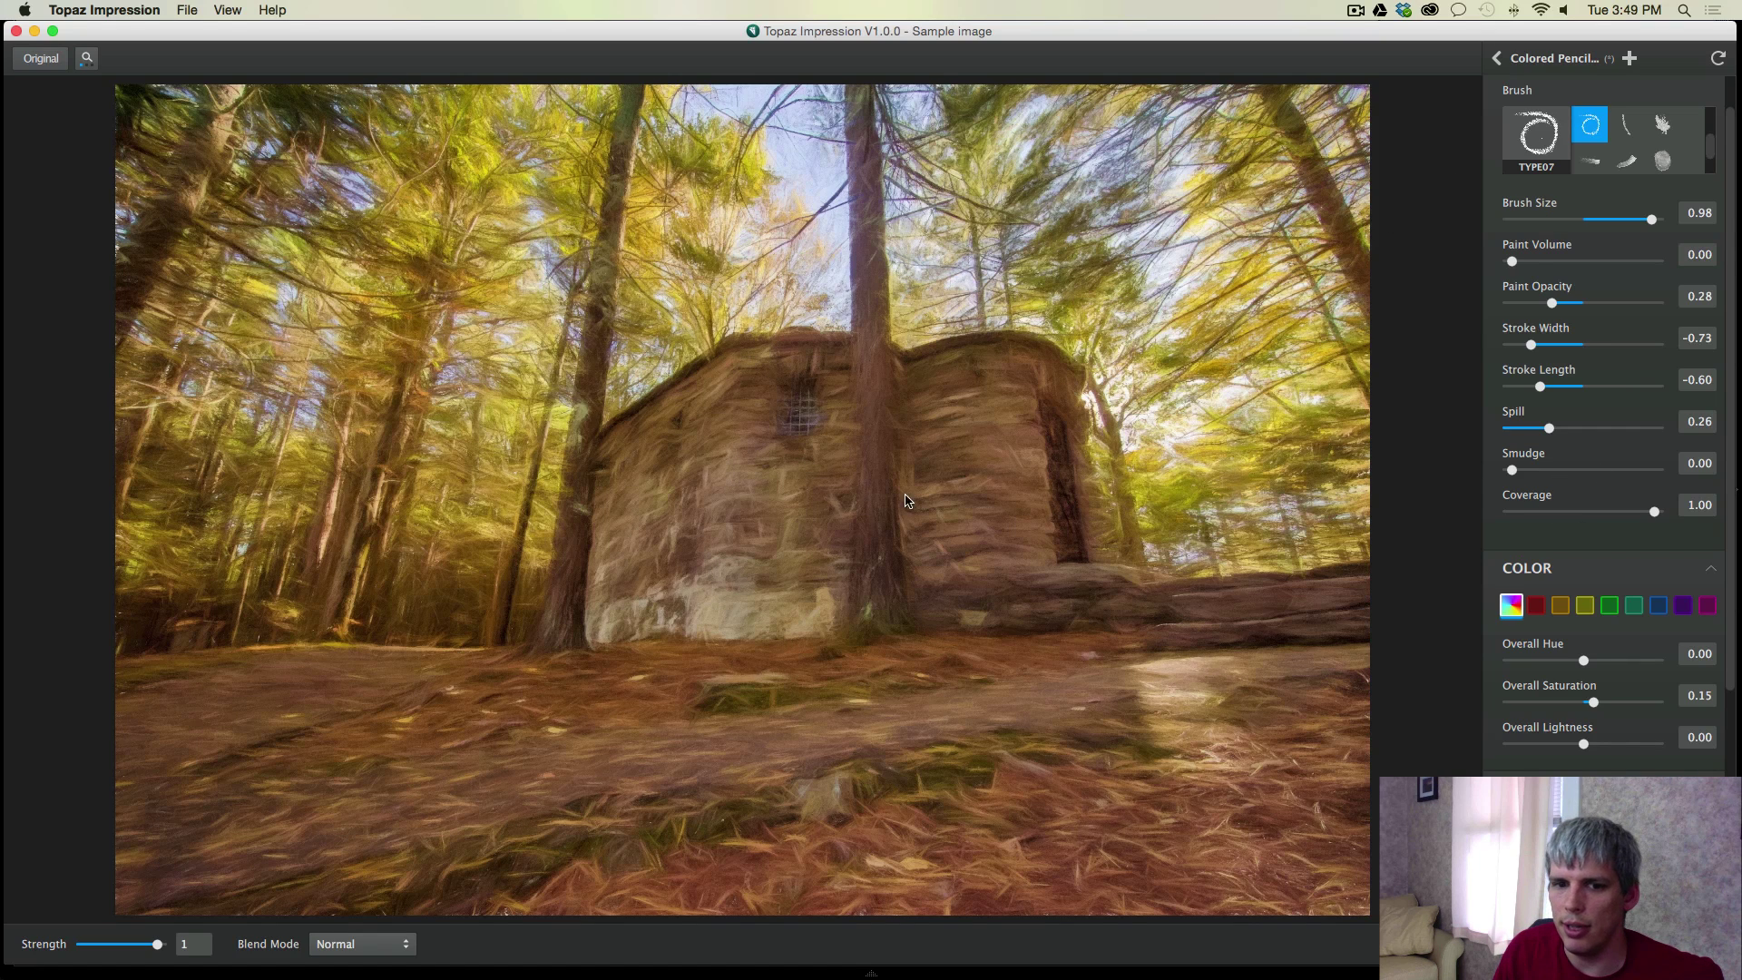
# Set the Blue channel to Lightness -0.29 and Saturation 0.09.
pyautogui.scroll(-5, 1669, 526)
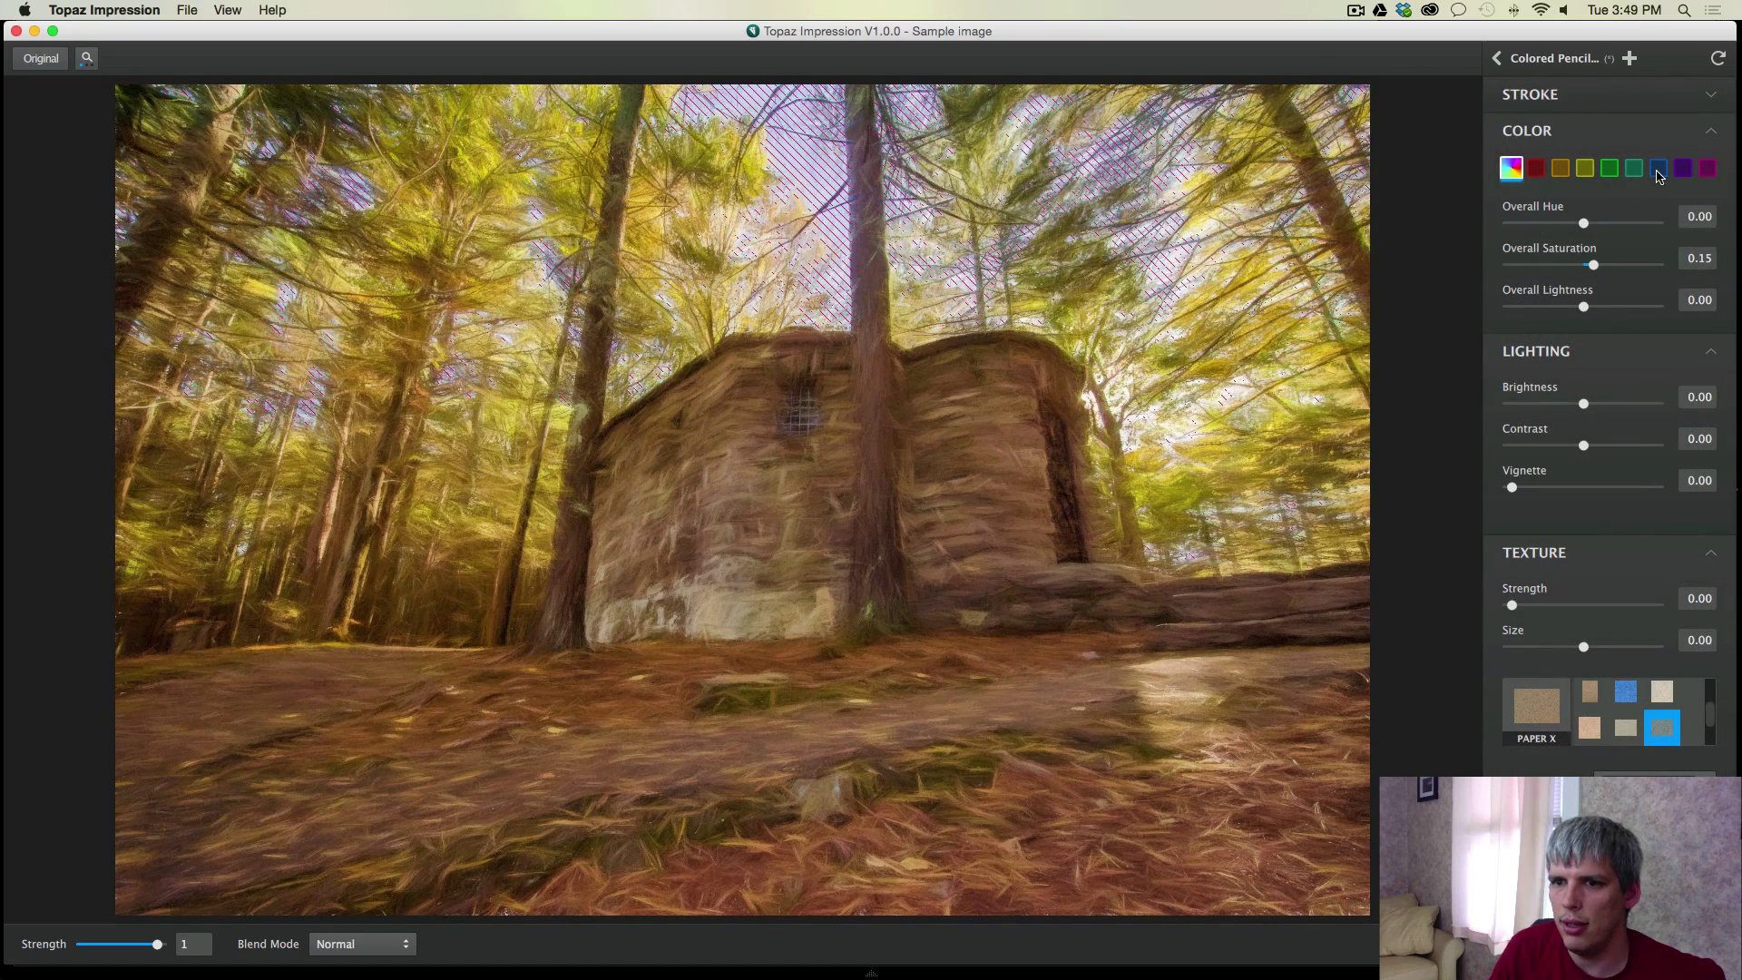
pyautogui.click(1656, 173)
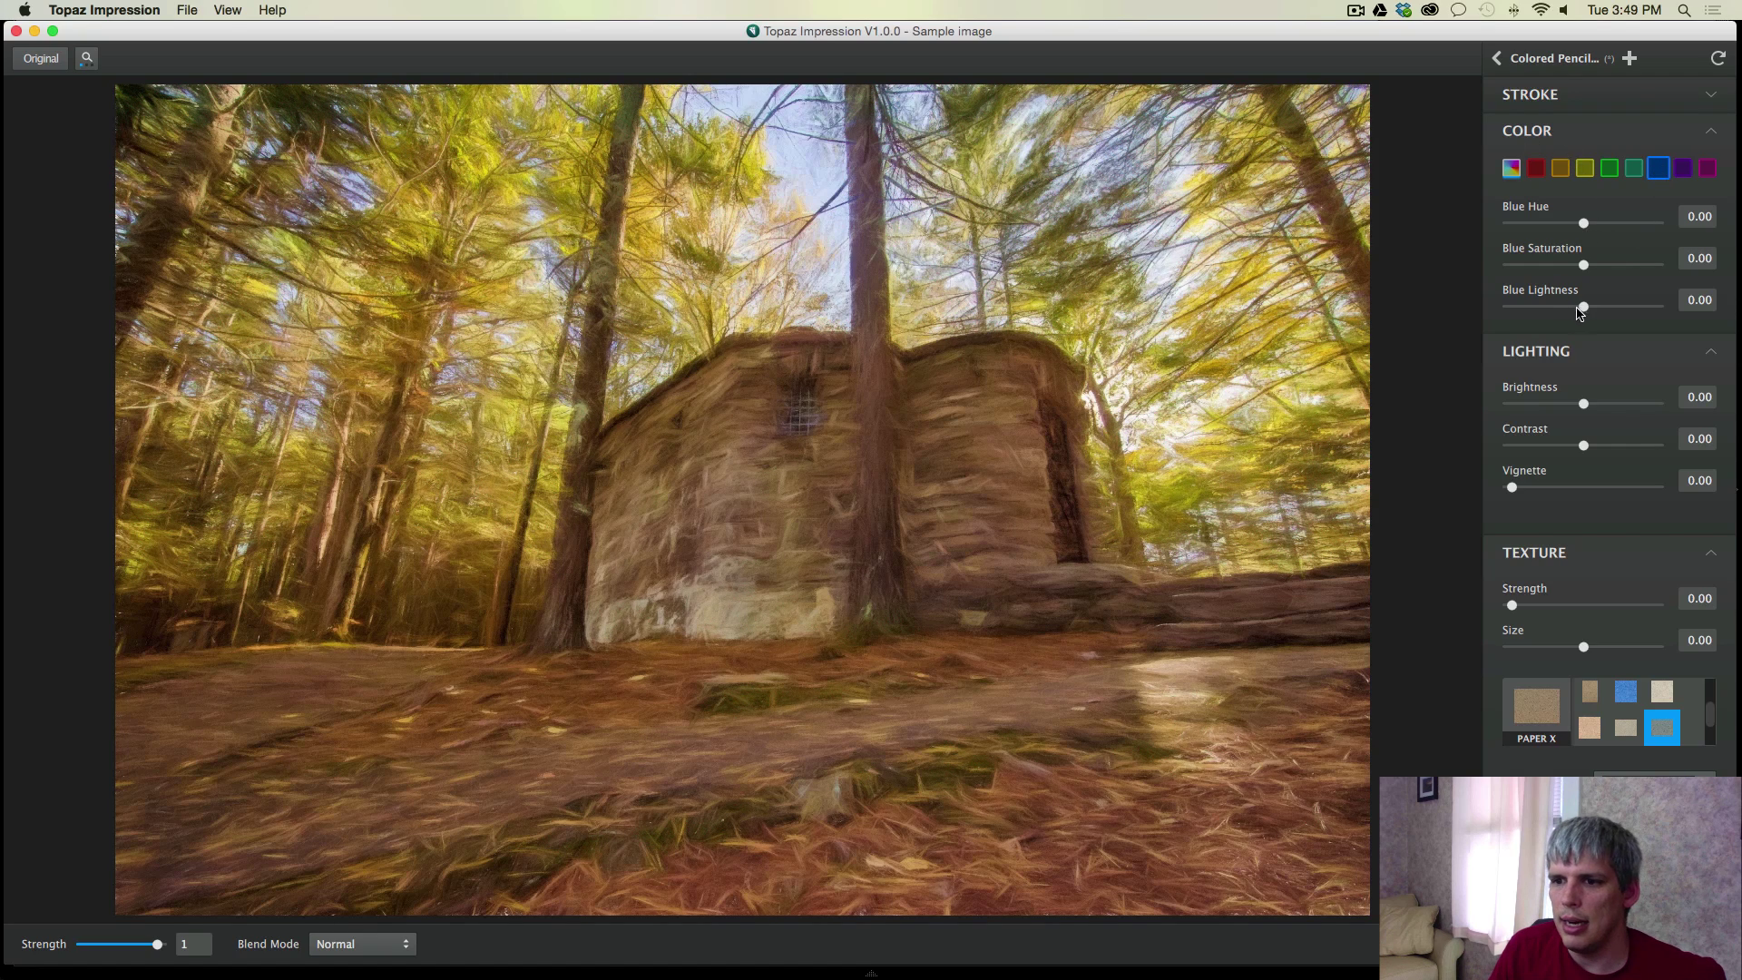
pyautogui.moveTo(1583, 309); pyautogui.dragTo(1563, 312)
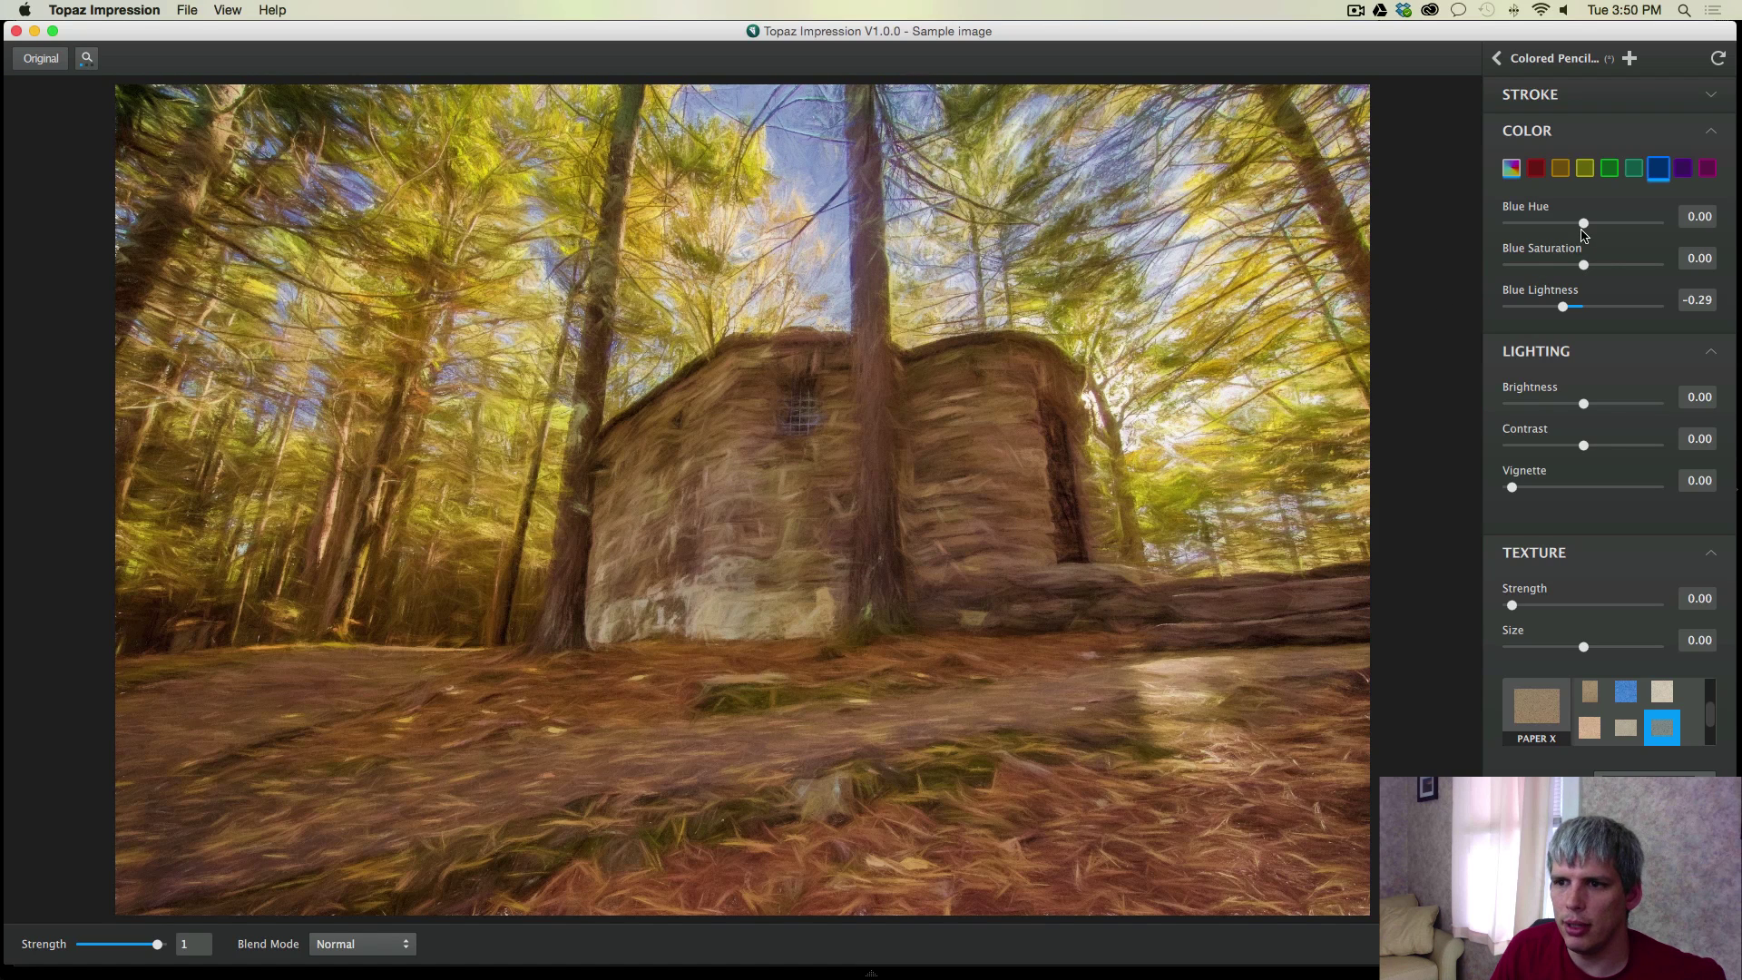
pyautogui.moveTo(1583, 264); pyautogui.dragTo(1590, 264)
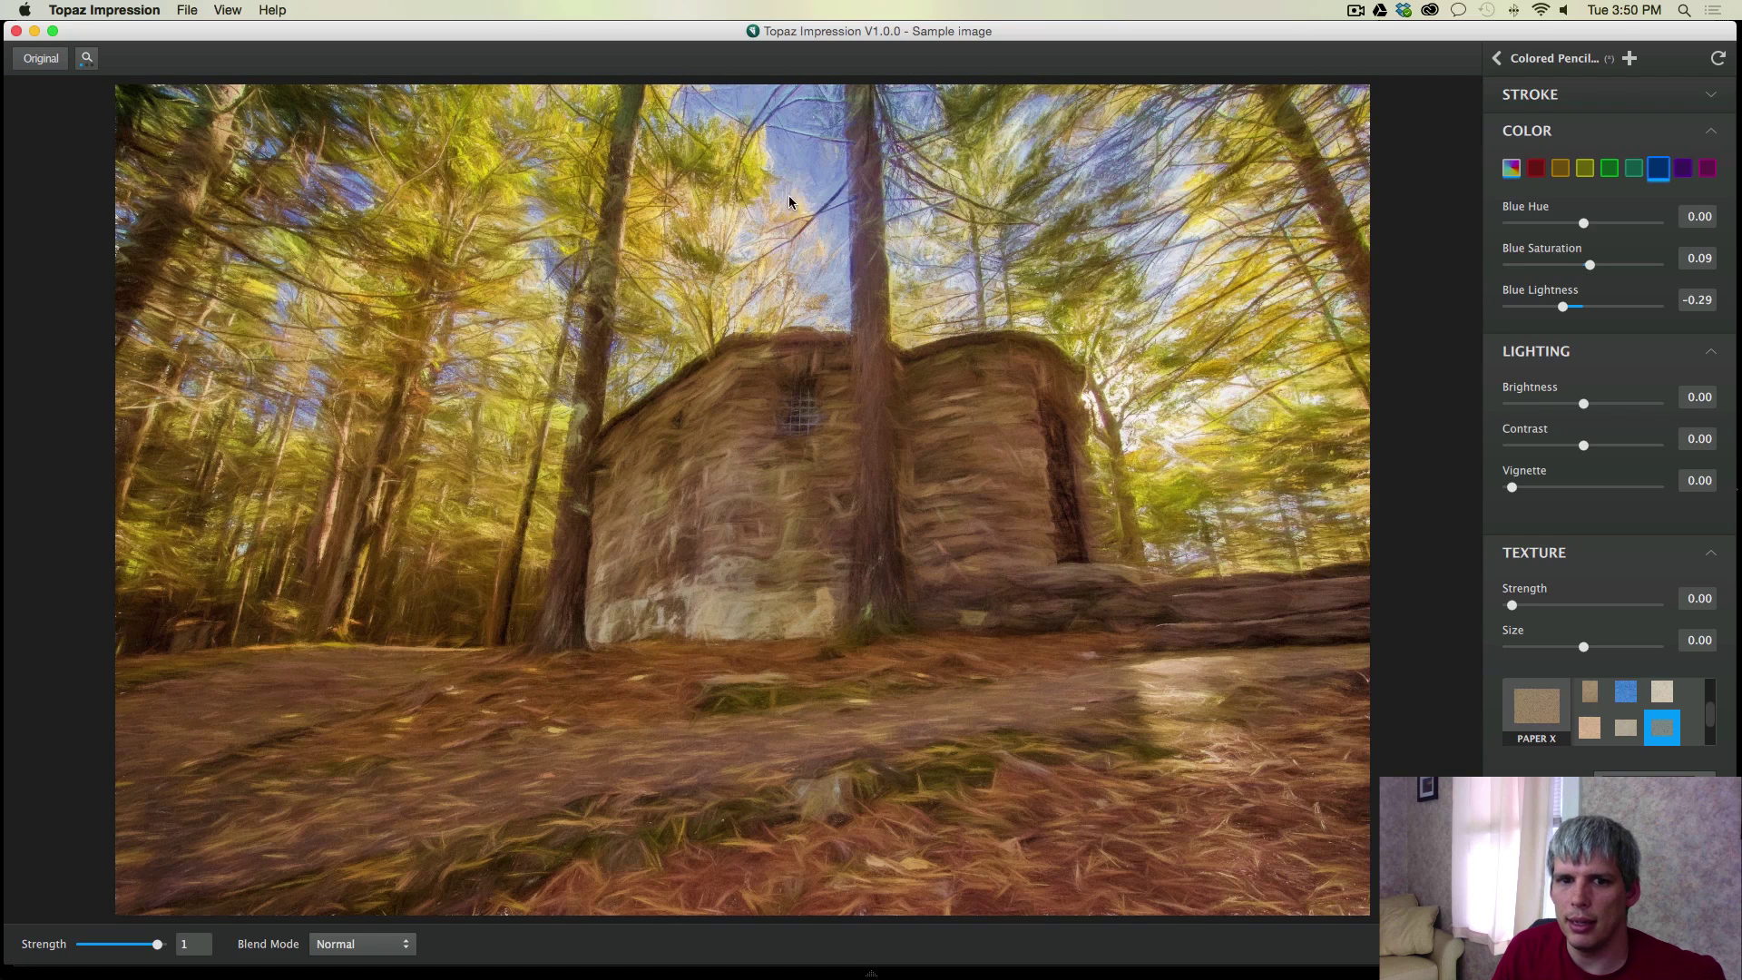
# Set the Yellow channel to Lightness 0.16 and Hue -0.18.
pyautogui.click(1584, 168)
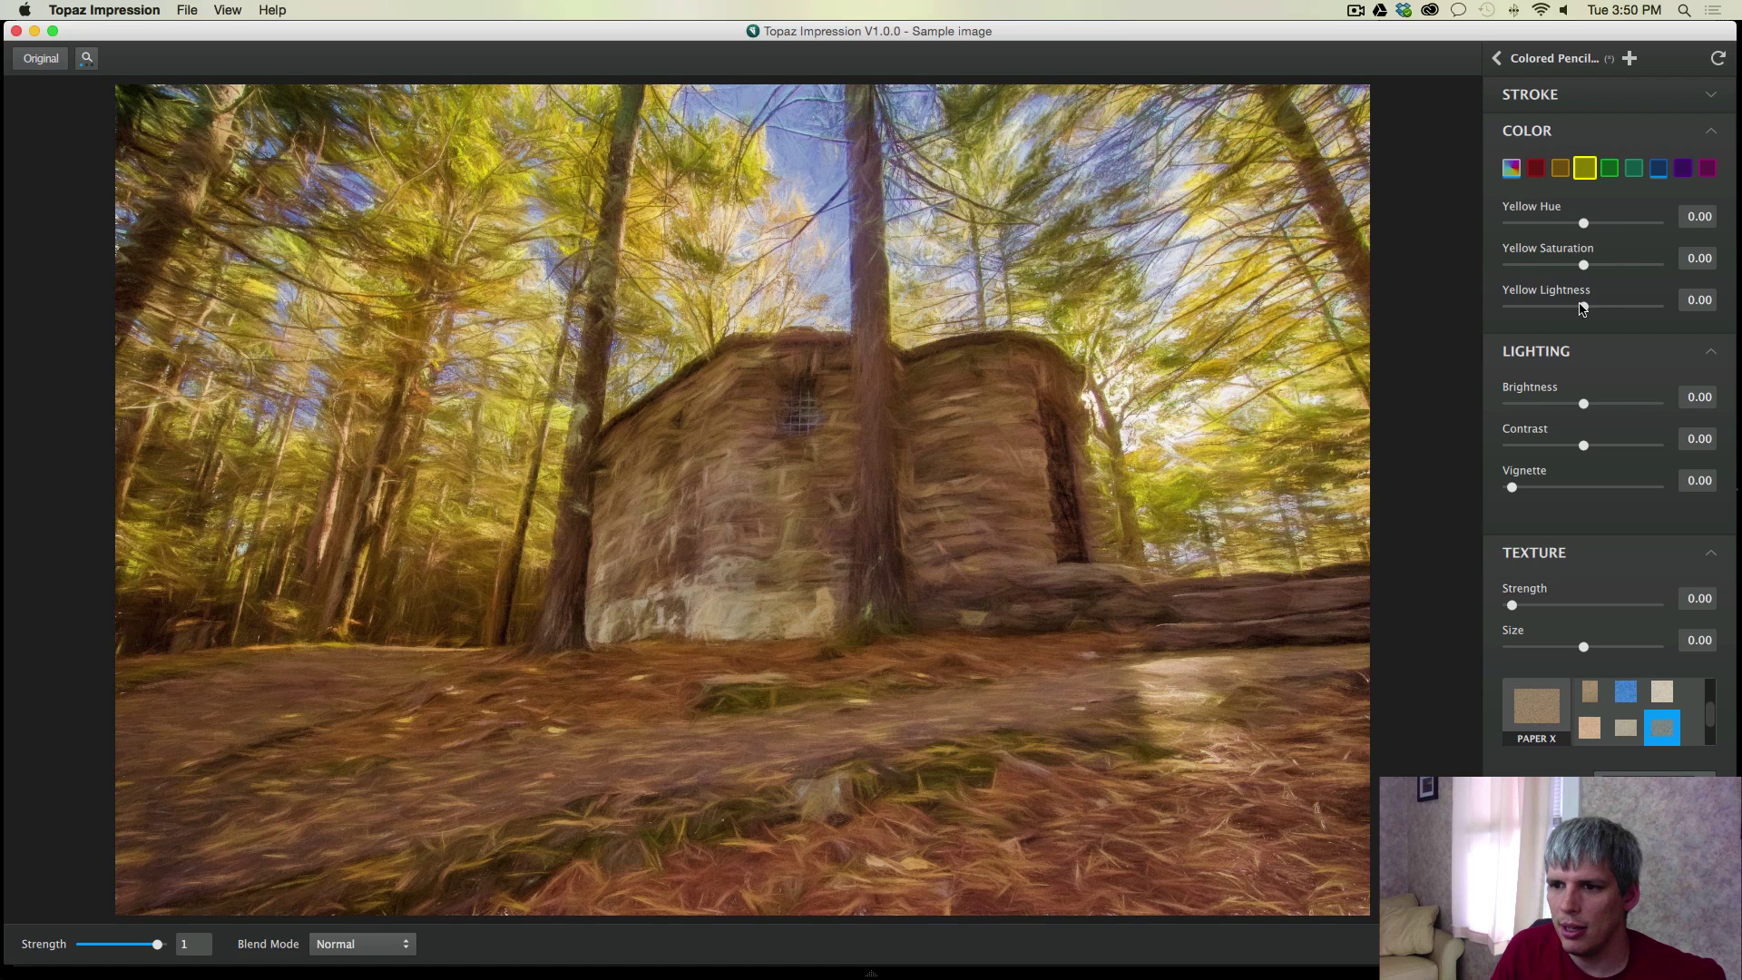
pyautogui.moveTo(1583, 306); pyautogui.dragTo(1594, 306)
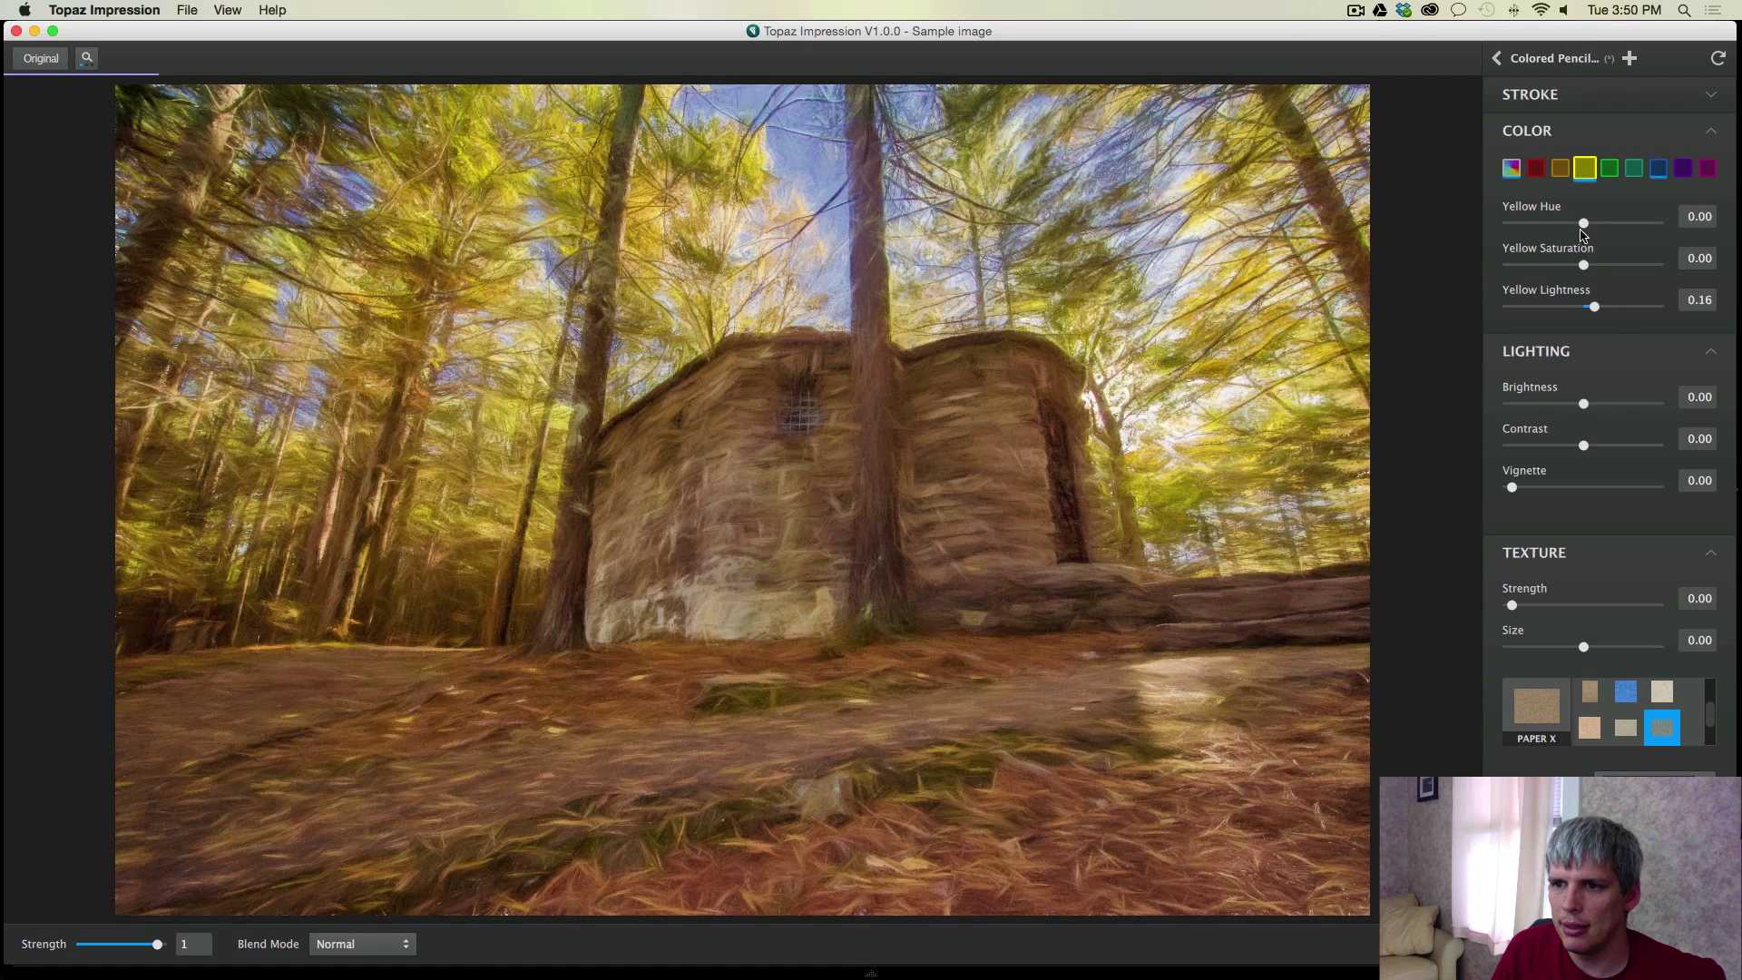
pyautogui.moveTo(1581, 227); pyautogui.dragTo(1574, 227)
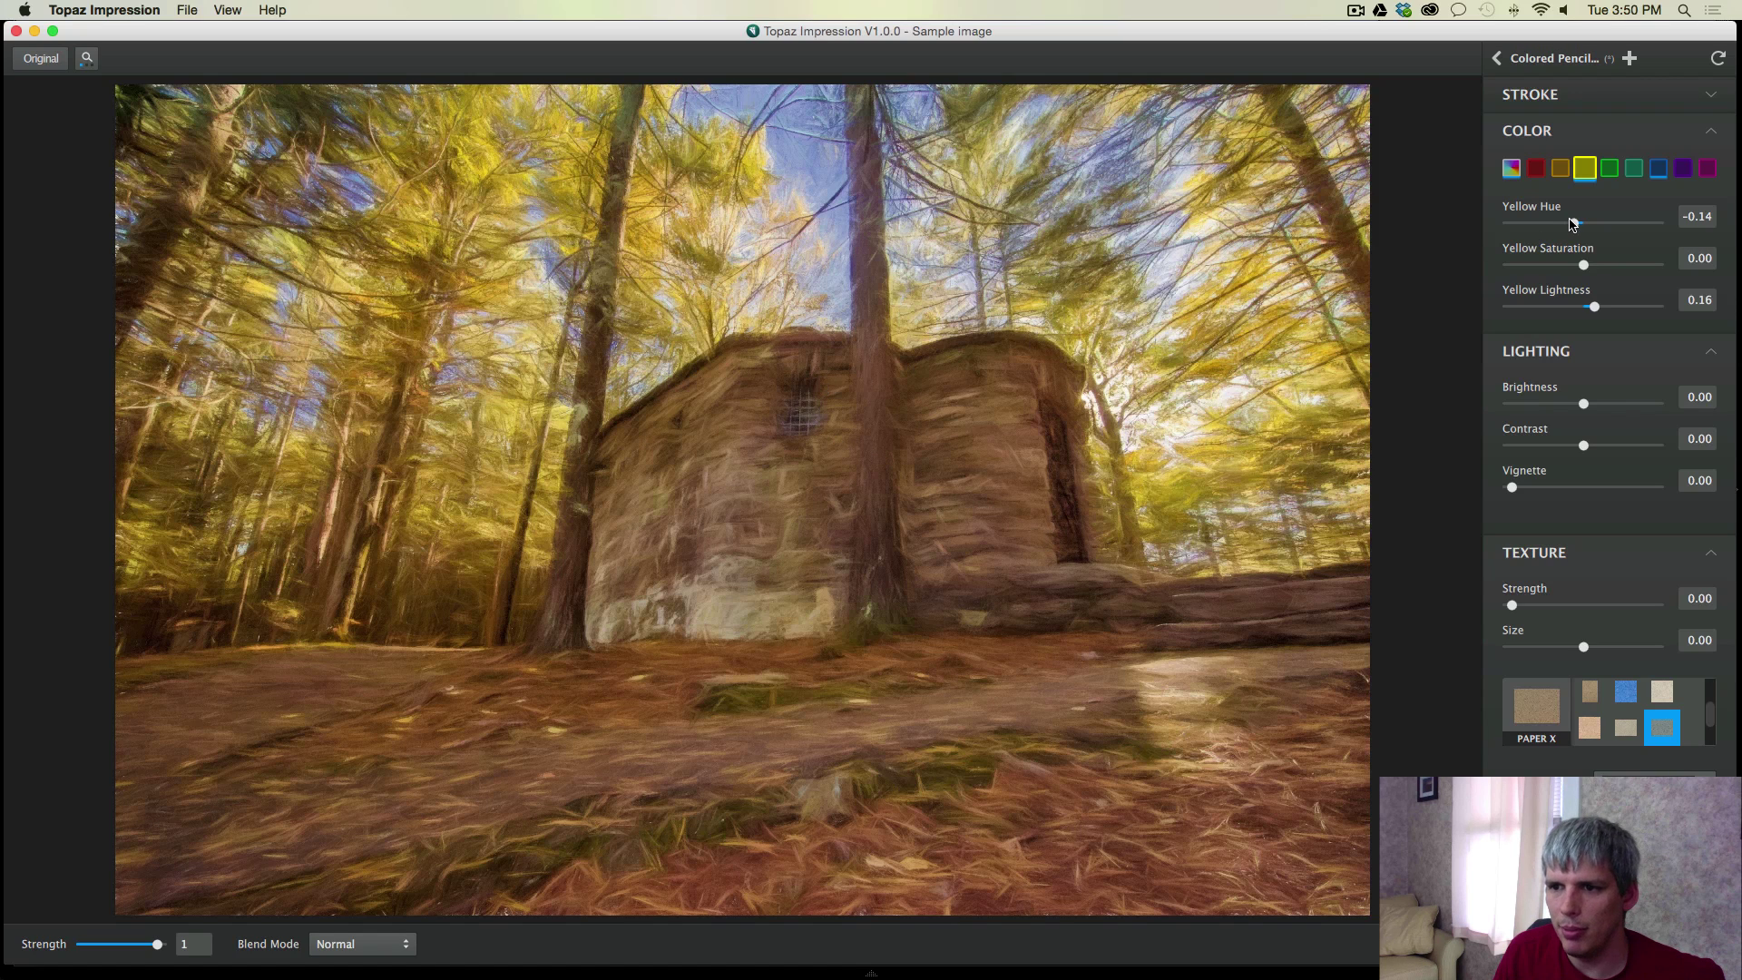
pyautogui.moveTo(1576, 227); pyautogui.dragTo(1573, 228)
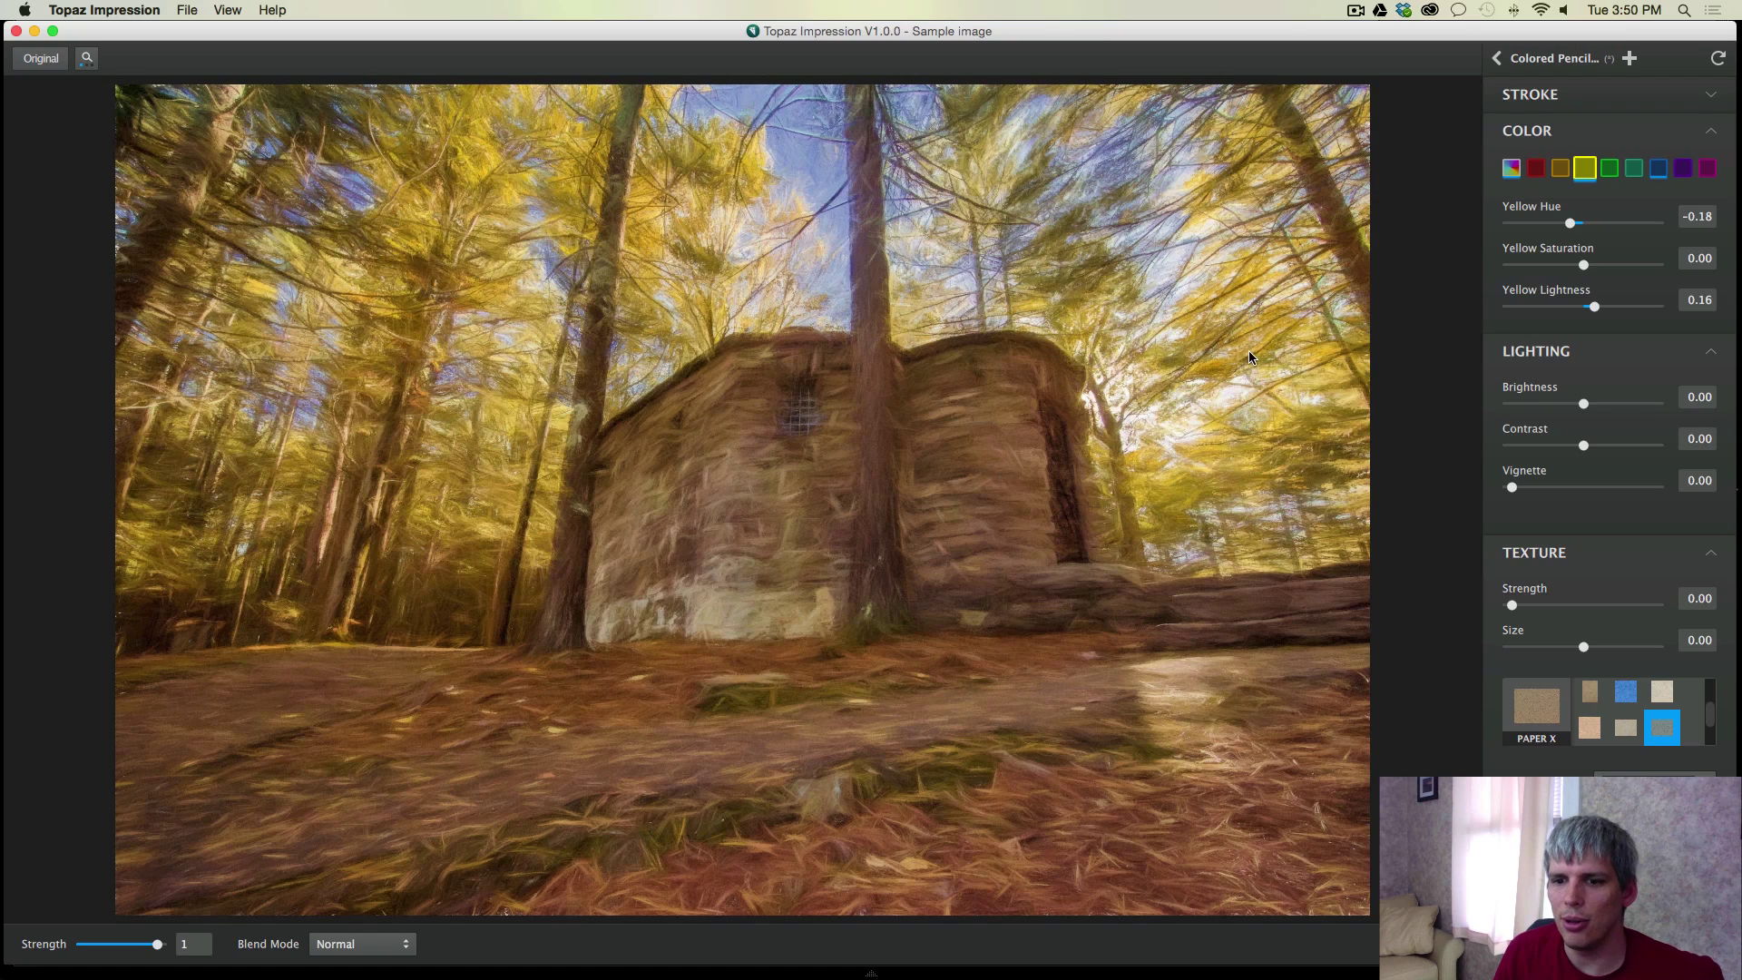
# Set the Red channel to Lightness 0.15 and Hue about 0.36.
pyautogui.click(1634, 170)
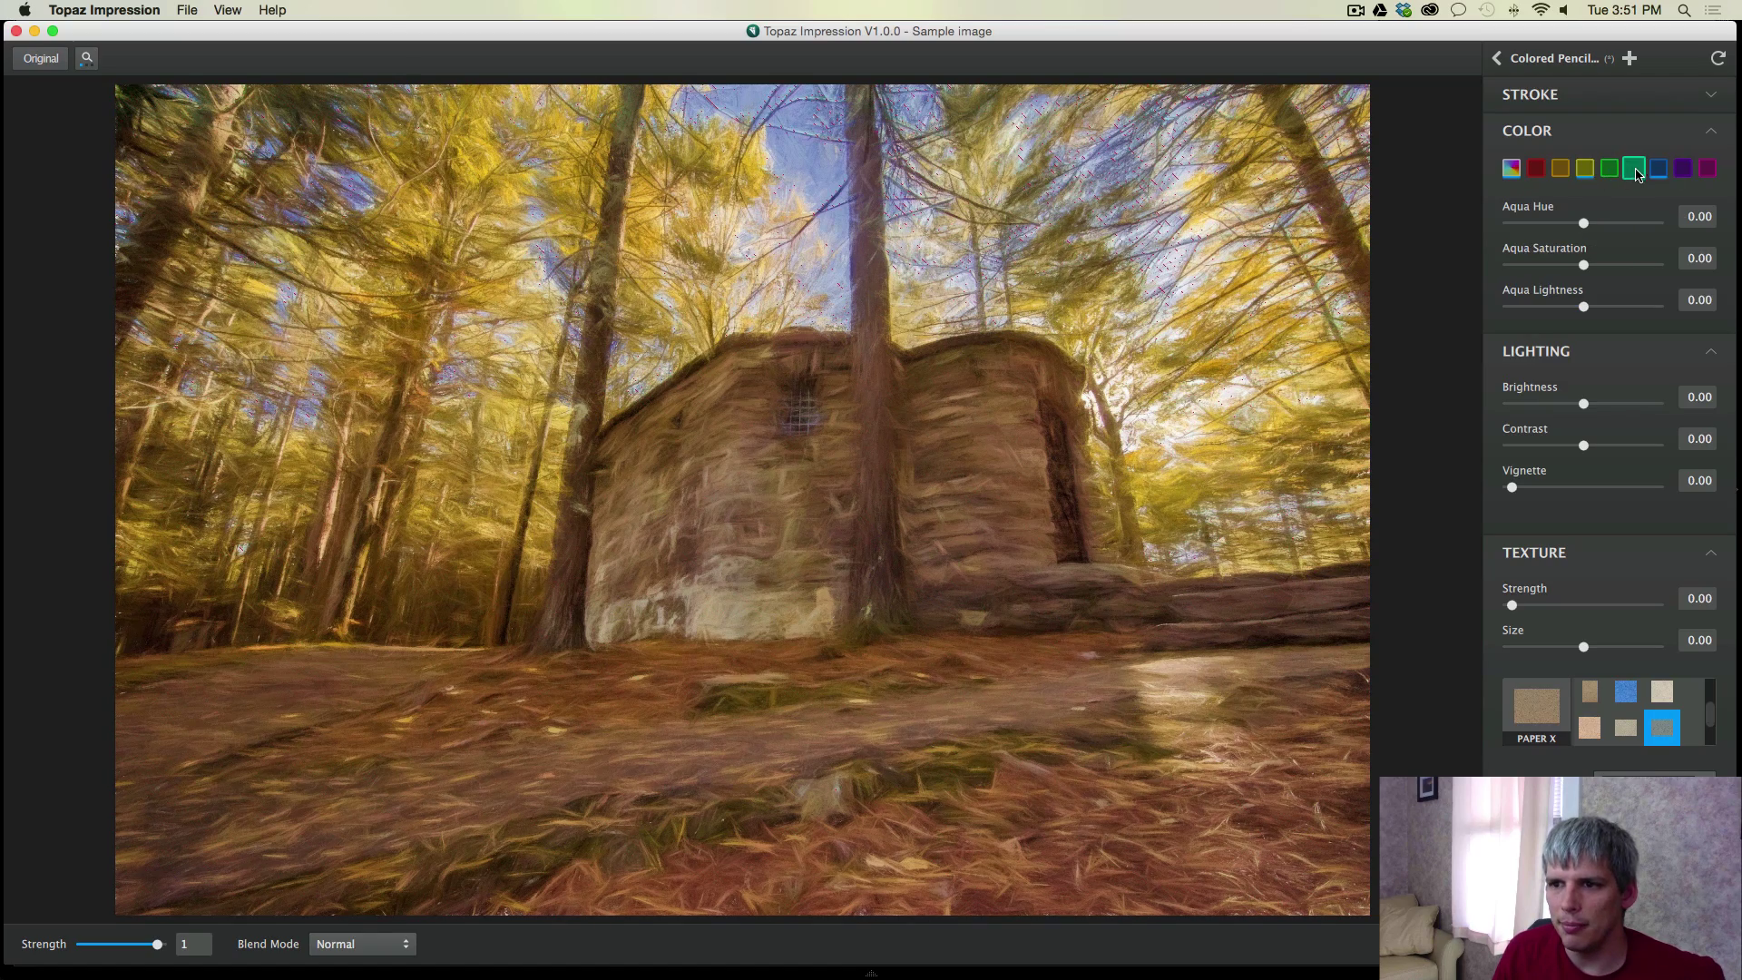
pyautogui.click(1559, 169)
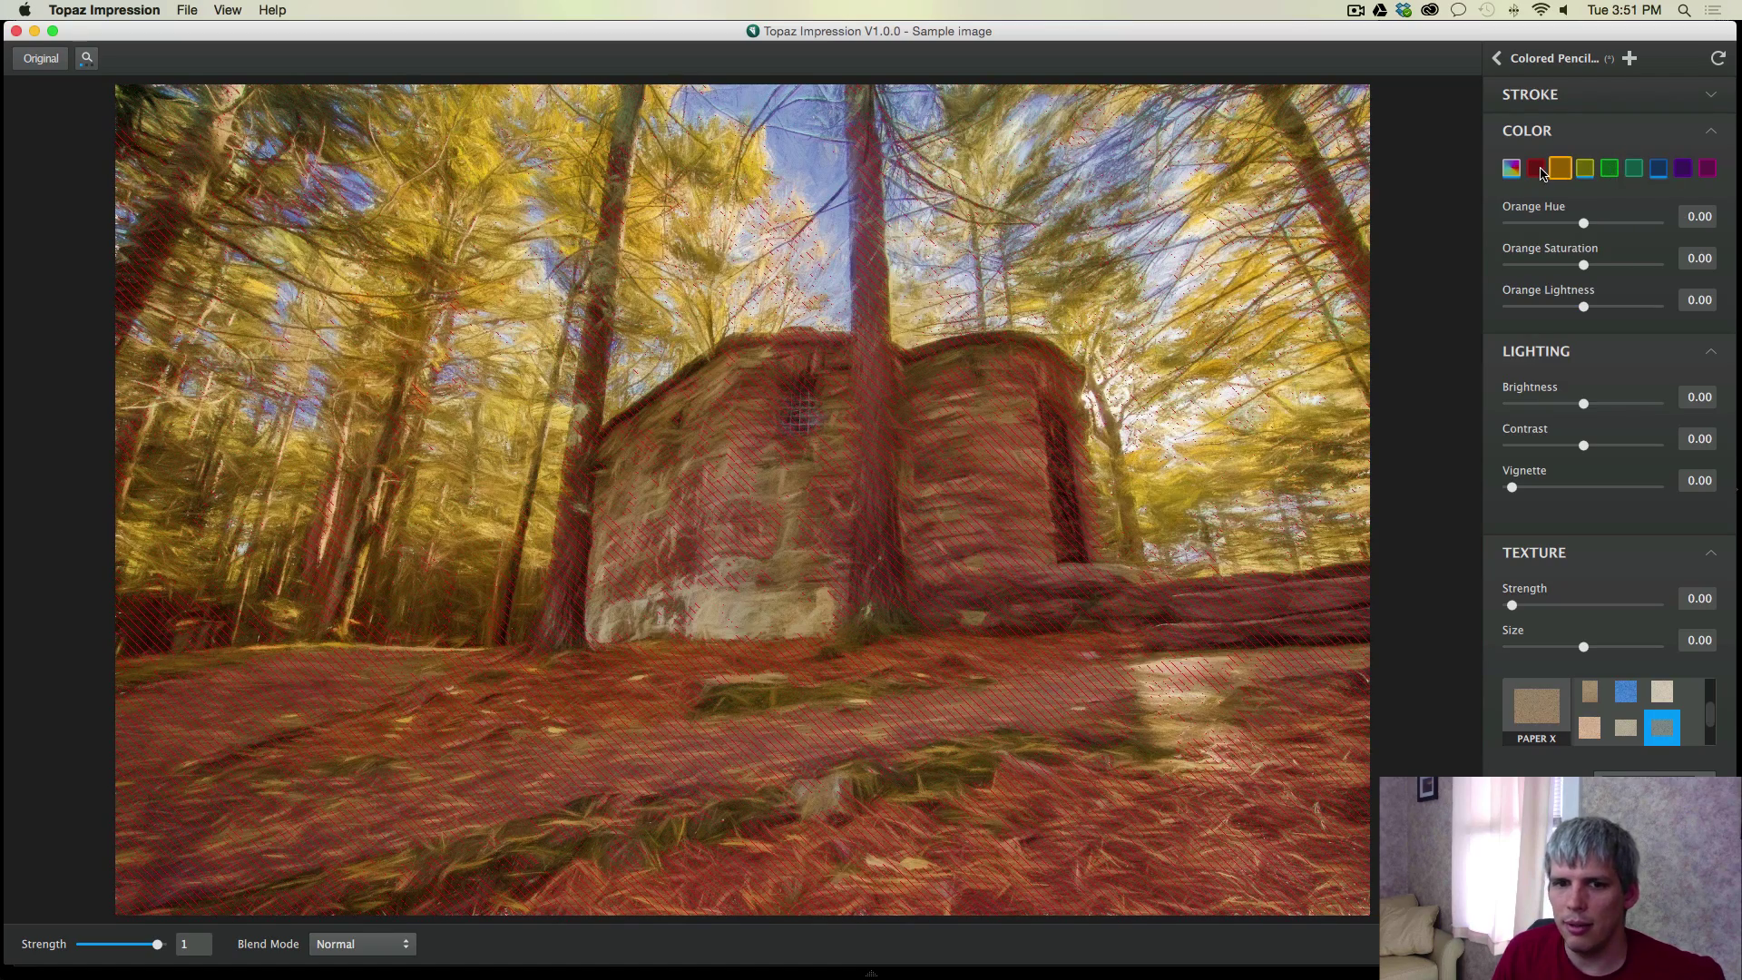
pyautogui.click(1538, 170)
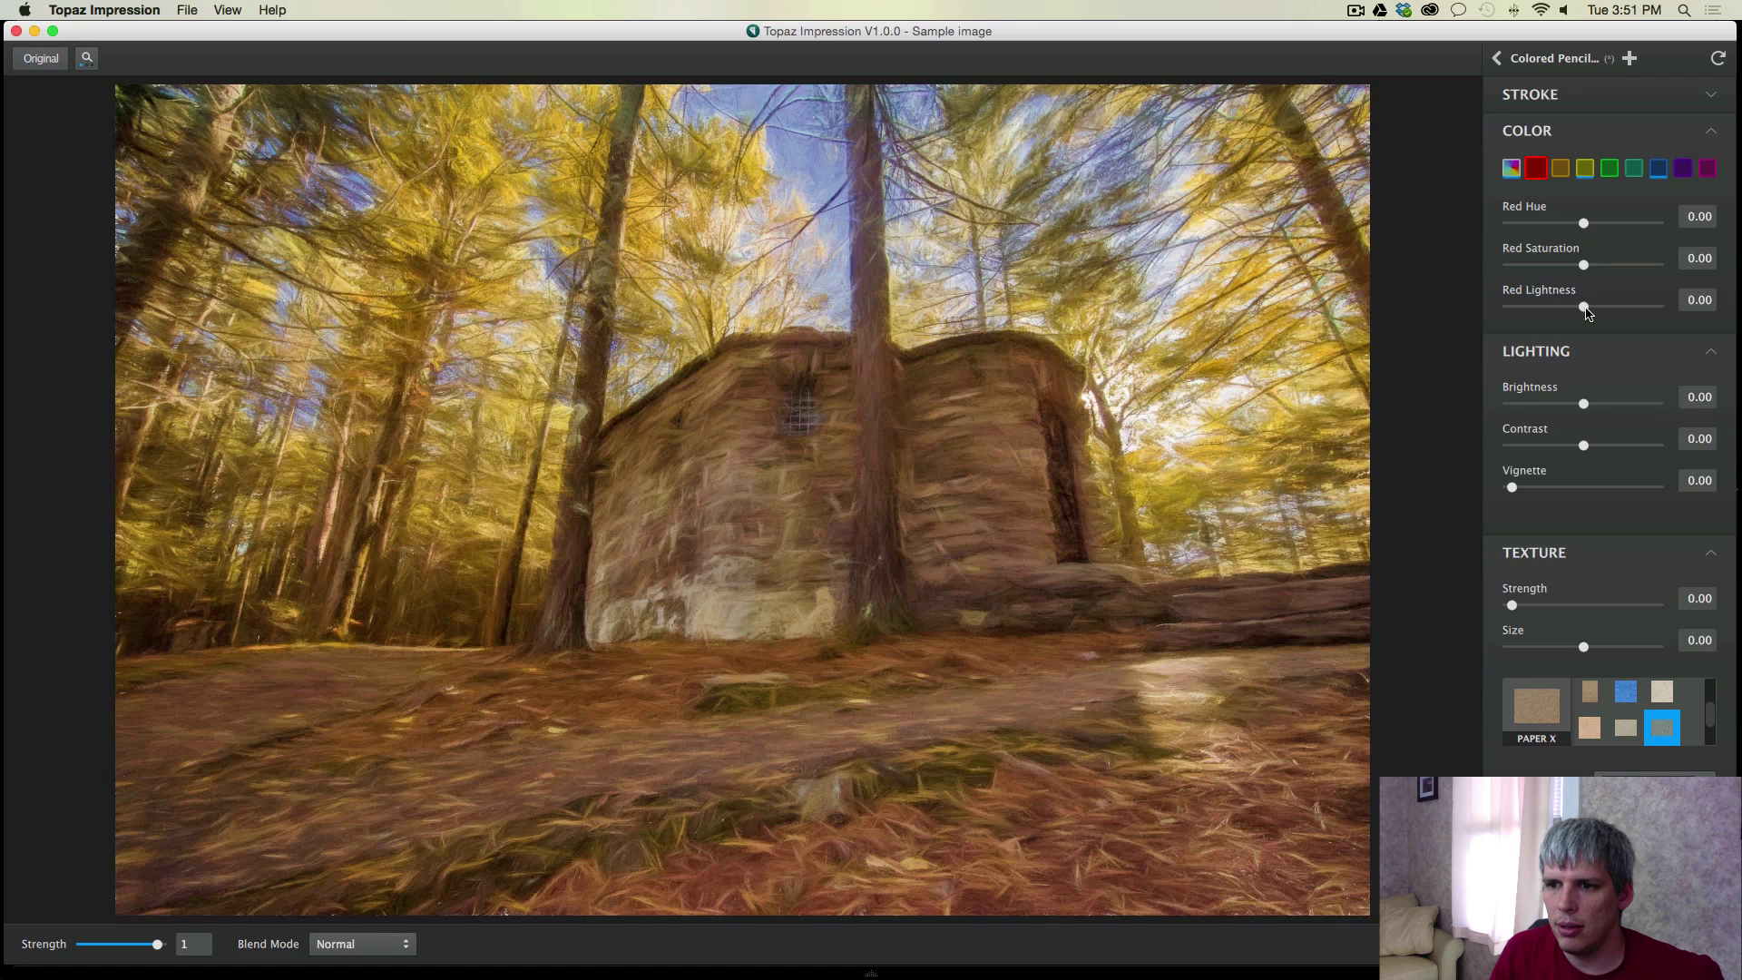
pyautogui.moveTo(1584, 309); pyautogui.dragTo(1595, 308)
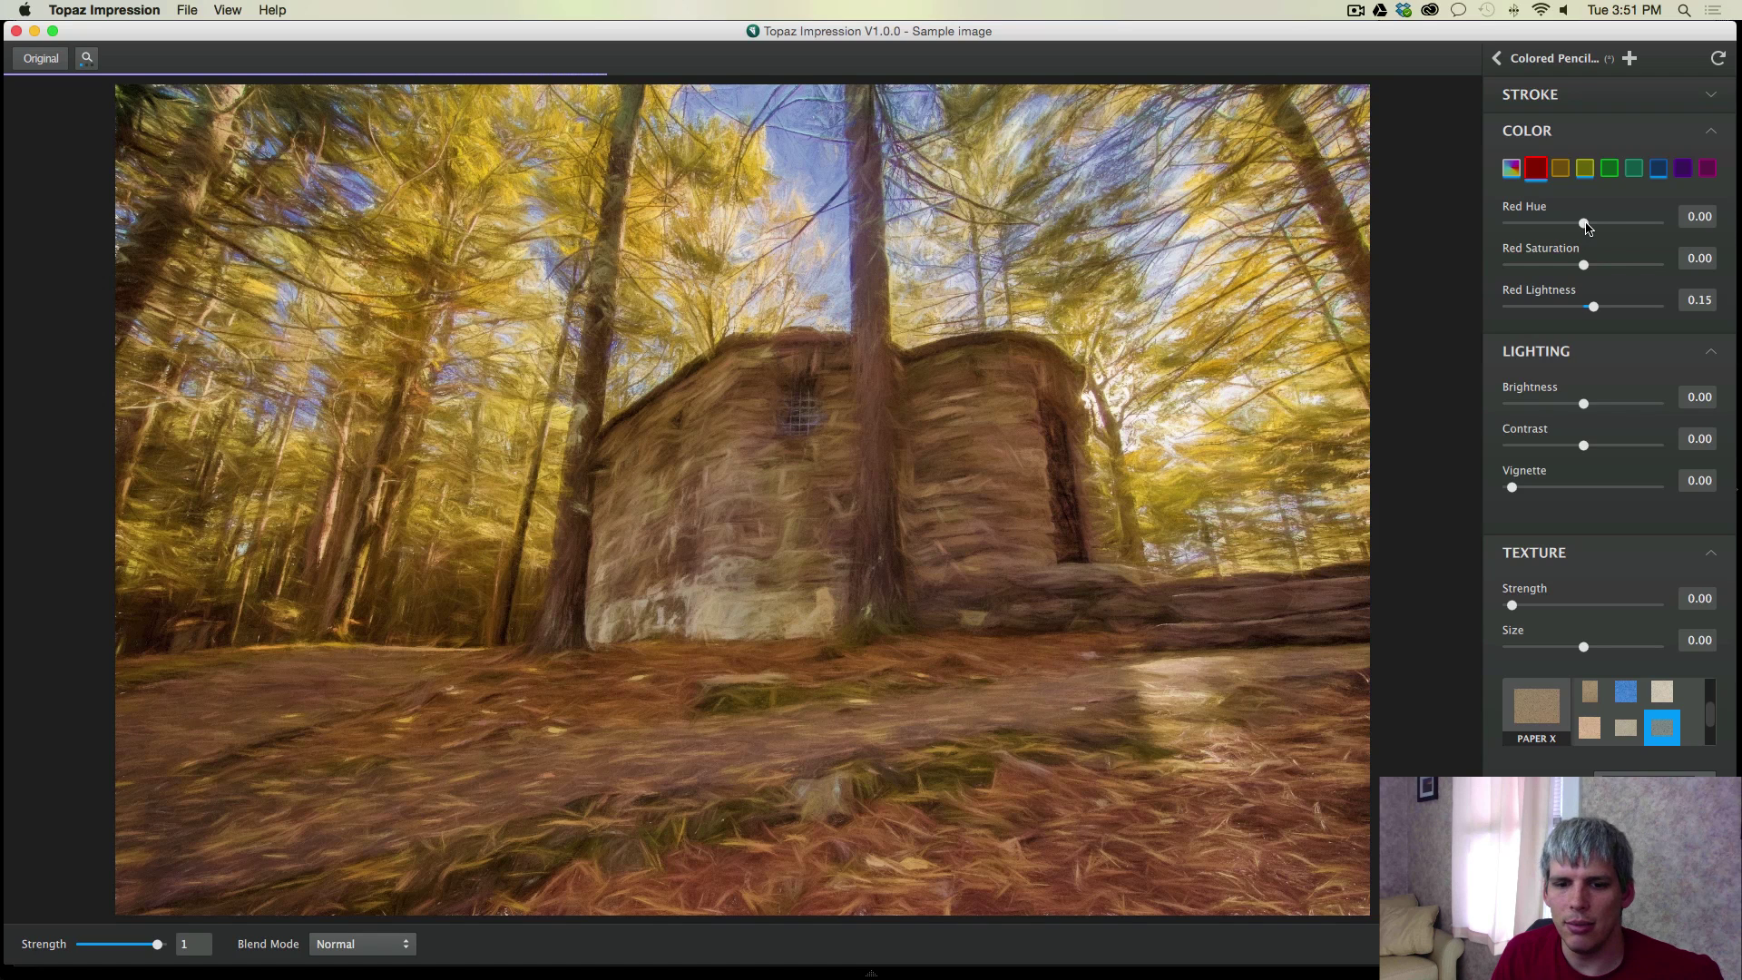
pyautogui.moveTo(1584, 223); pyautogui.dragTo(1609, 227)
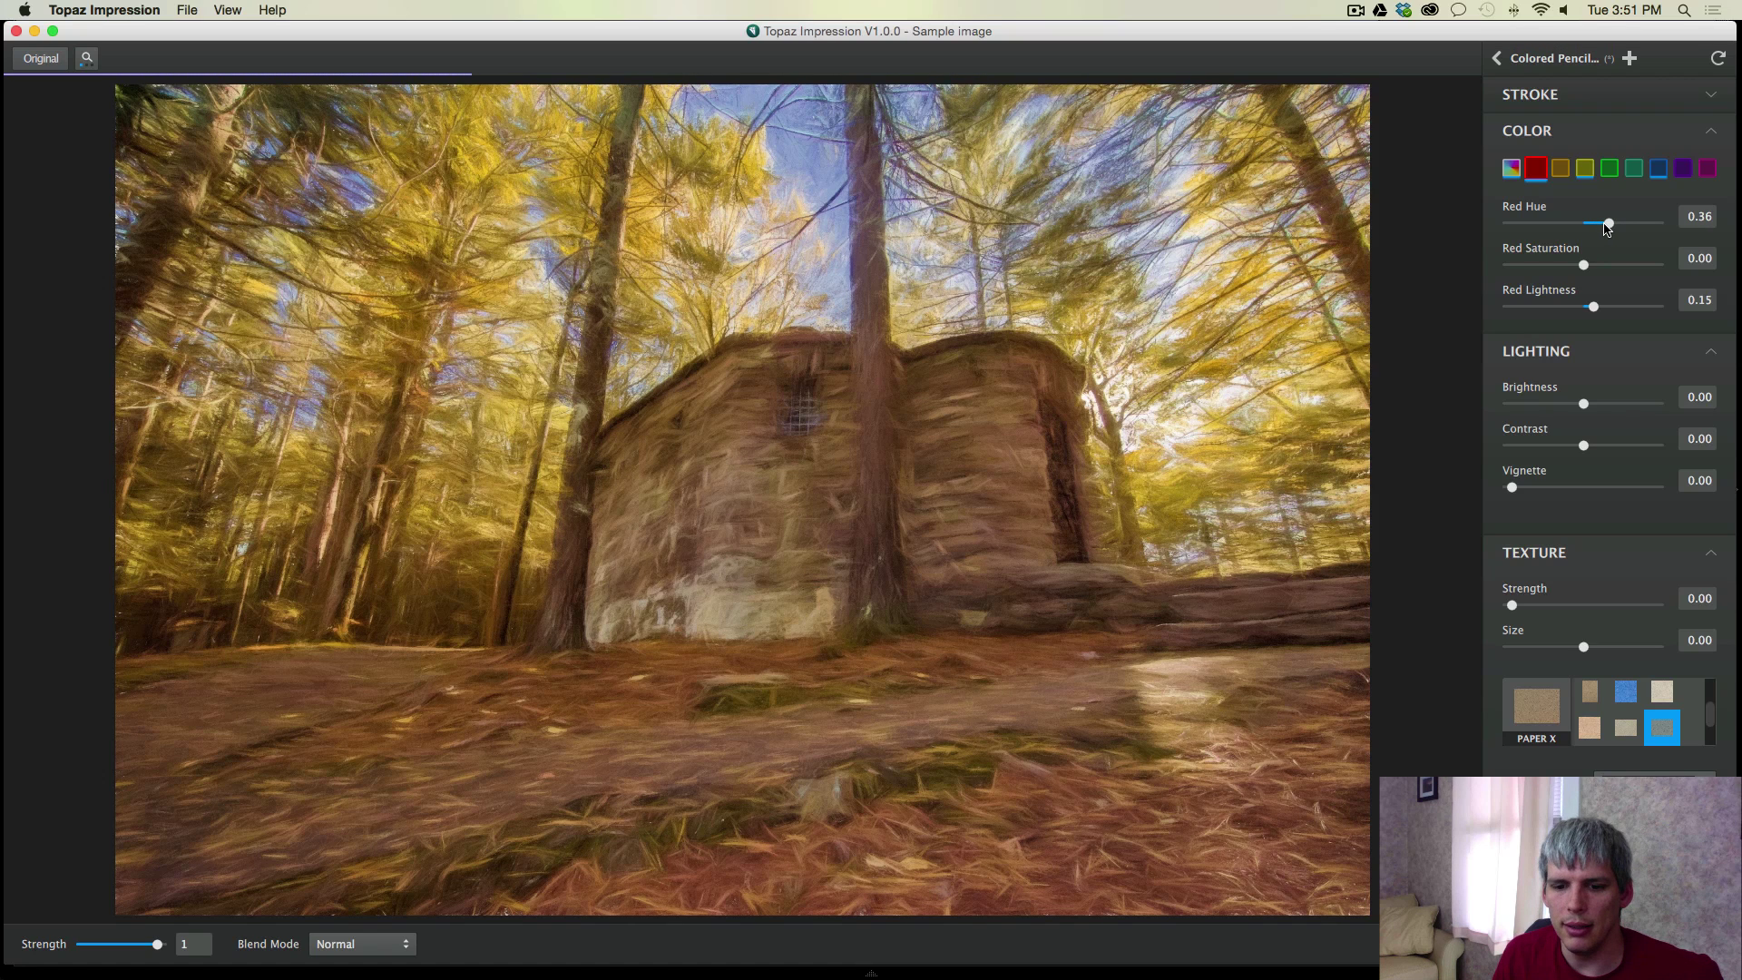
pyautogui.moveTo(1606, 228); pyautogui.dragTo(1614, 228)
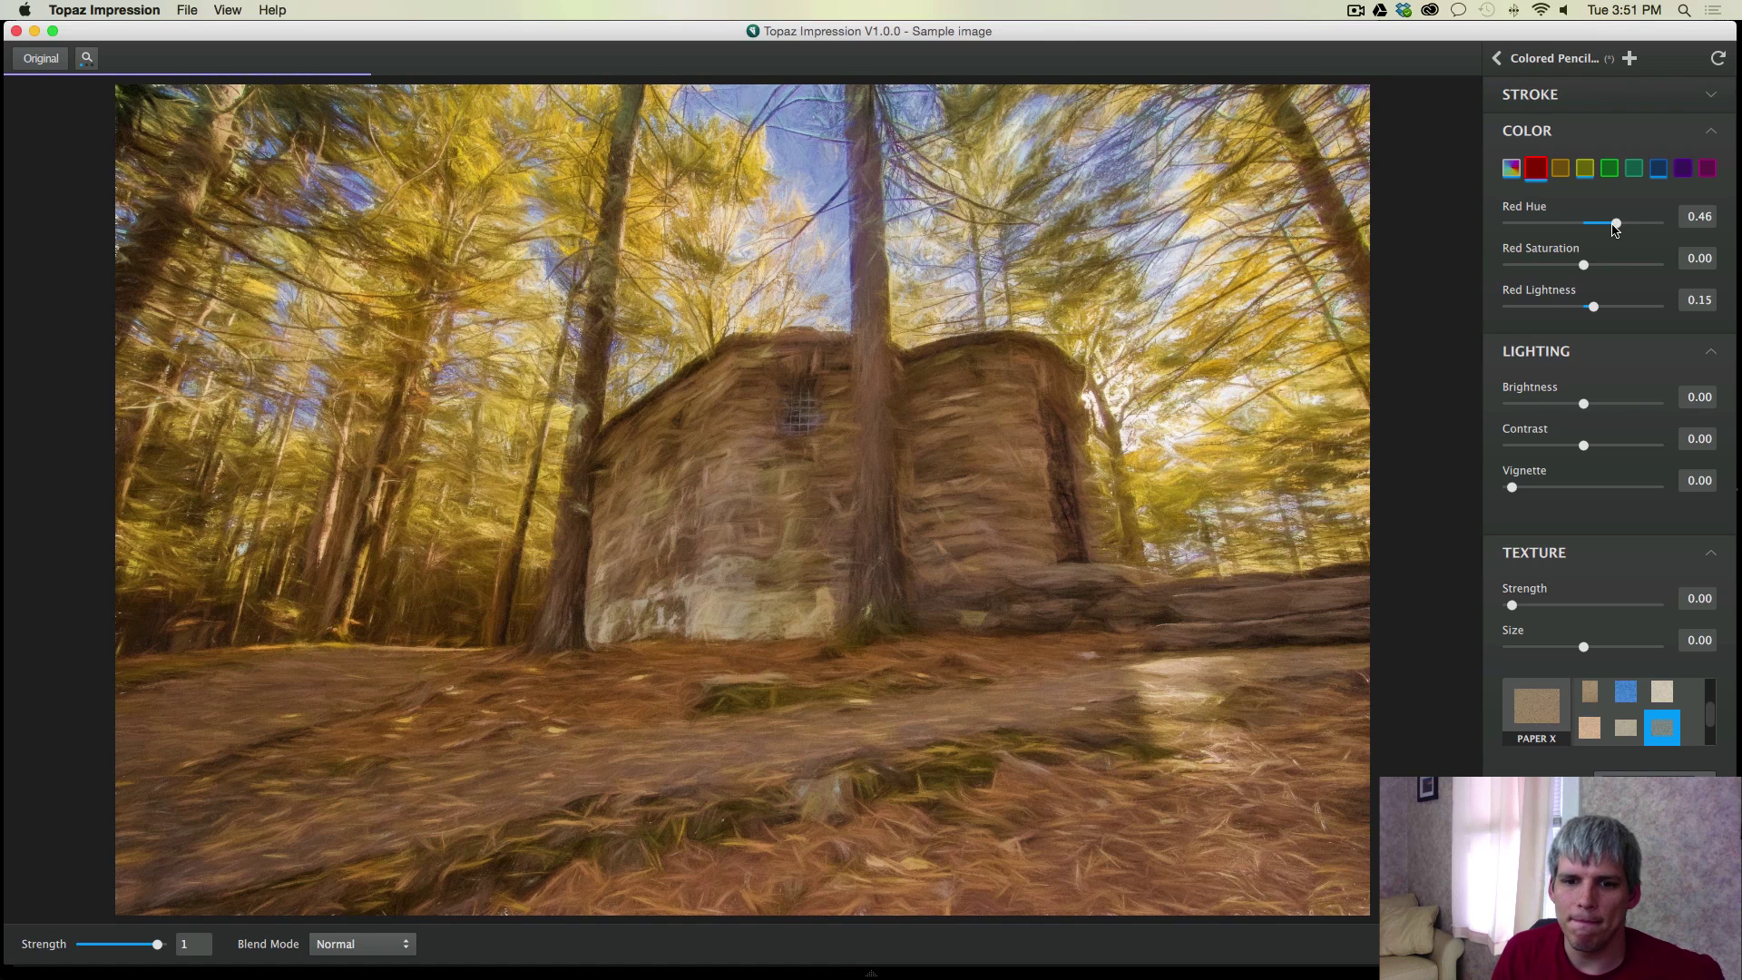
pyautogui.moveTo(1612, 224); pyautogui.dragTo(1604, 227)
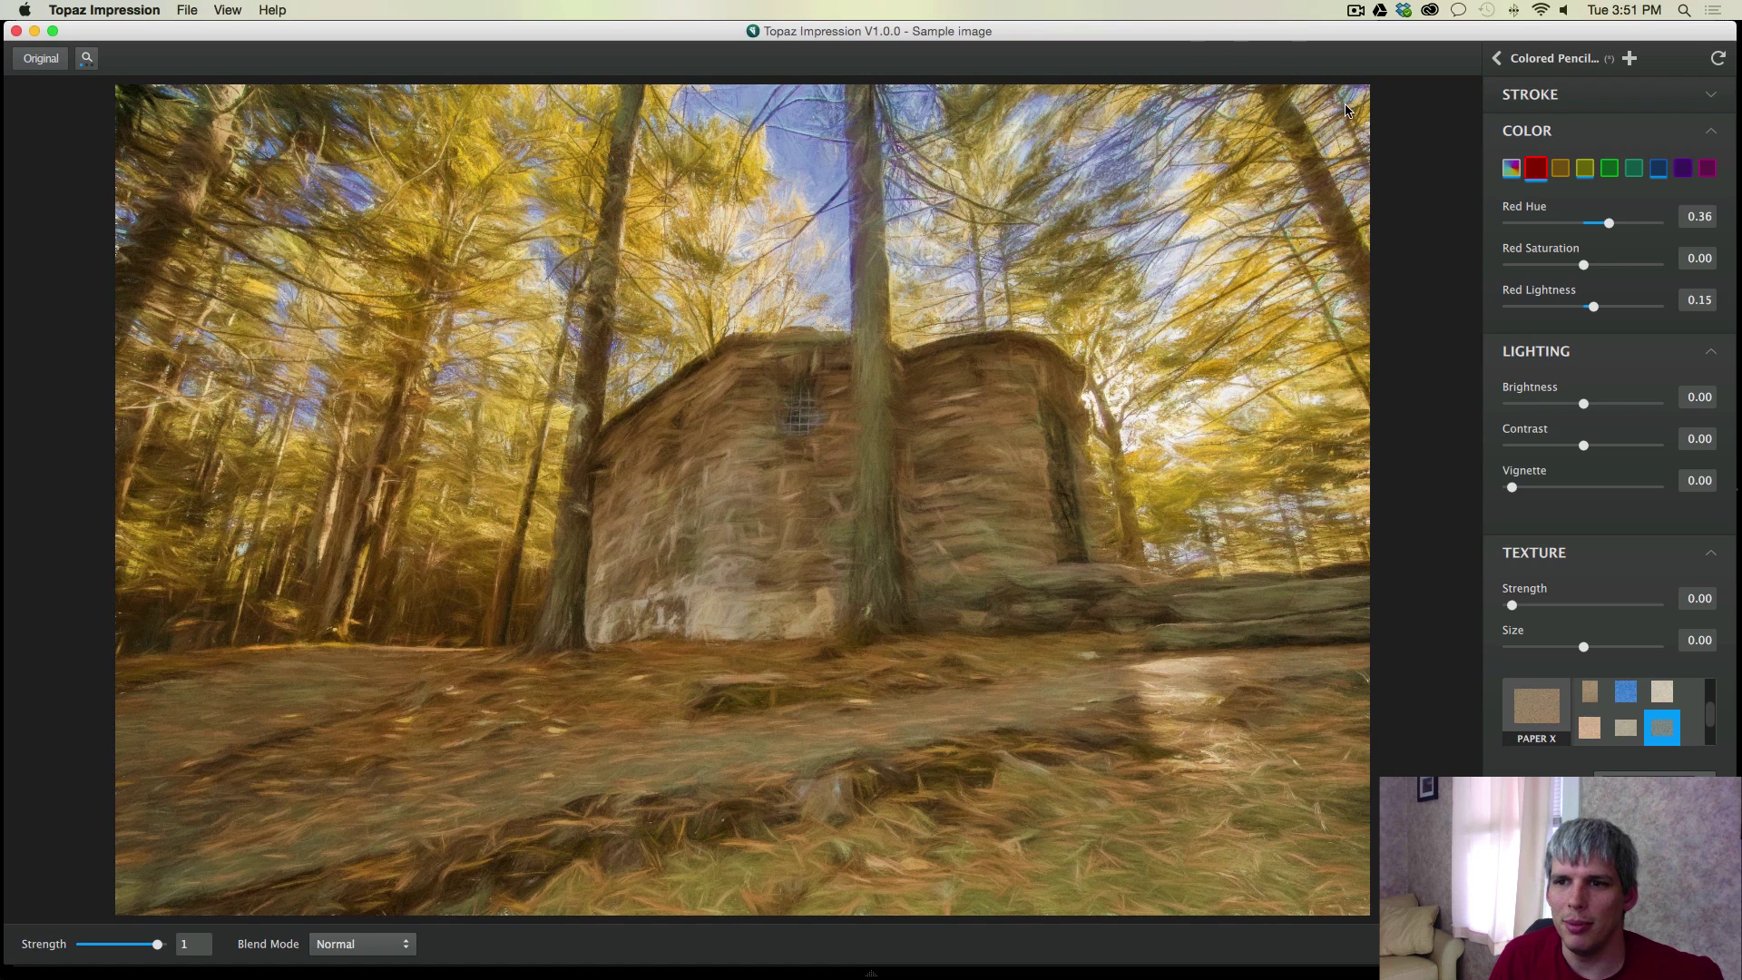
# Lower the Red Hue slider from 0.36 to 0.26.
pyautogui.moveTo(1609, 228); pyautogui.dragTo(1604, 224)
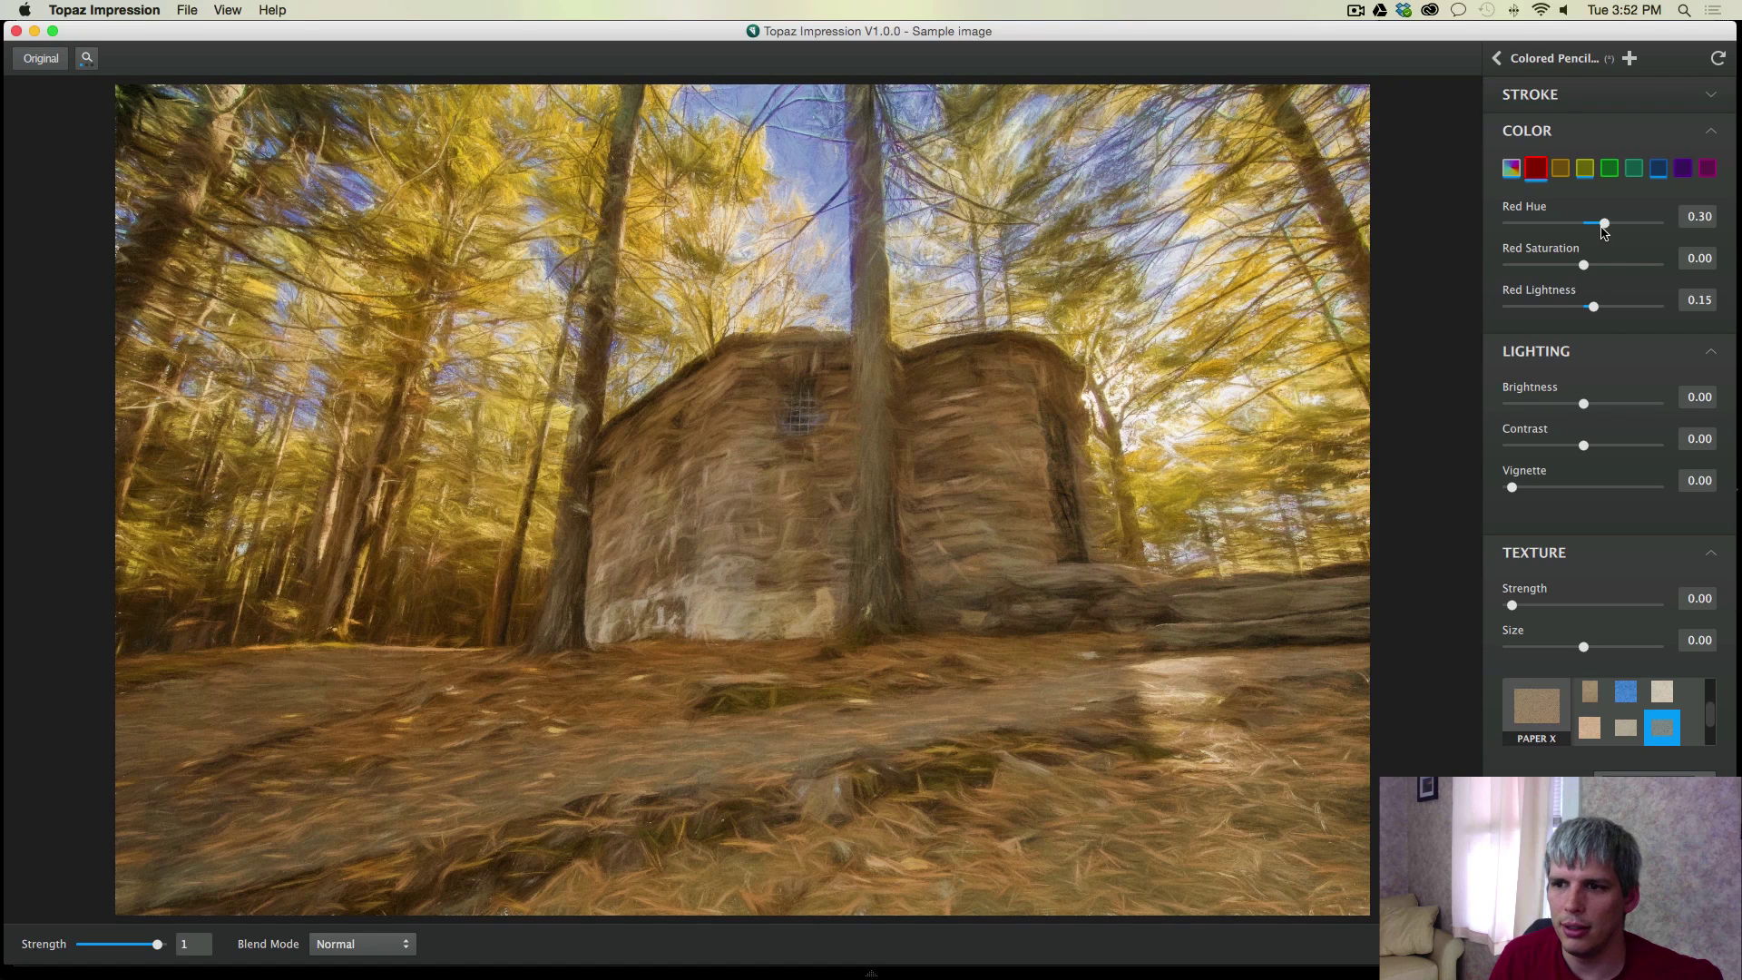
pyautogui.moveTo(1602, 228); pyautogui.dragTo(1599, 229)
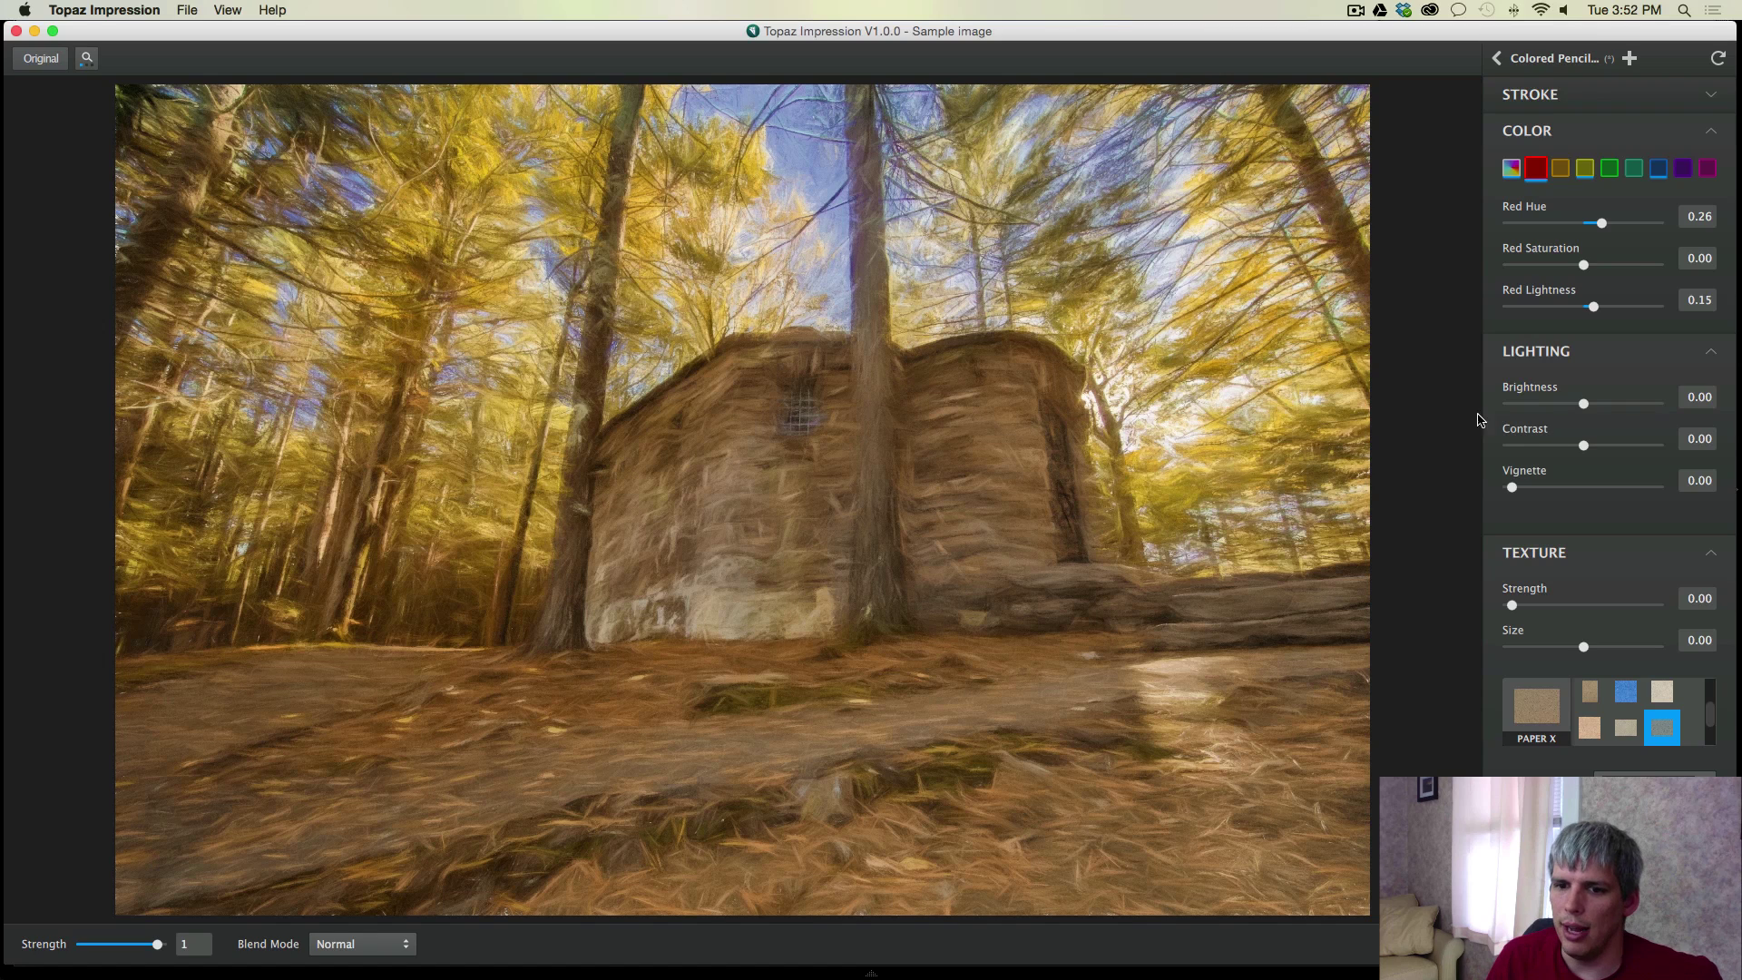
# Collapse the Color, Lighting and Texture panels and return the Colored Pencil painting to Lightroom.
pyautogui.click(1675, 138)
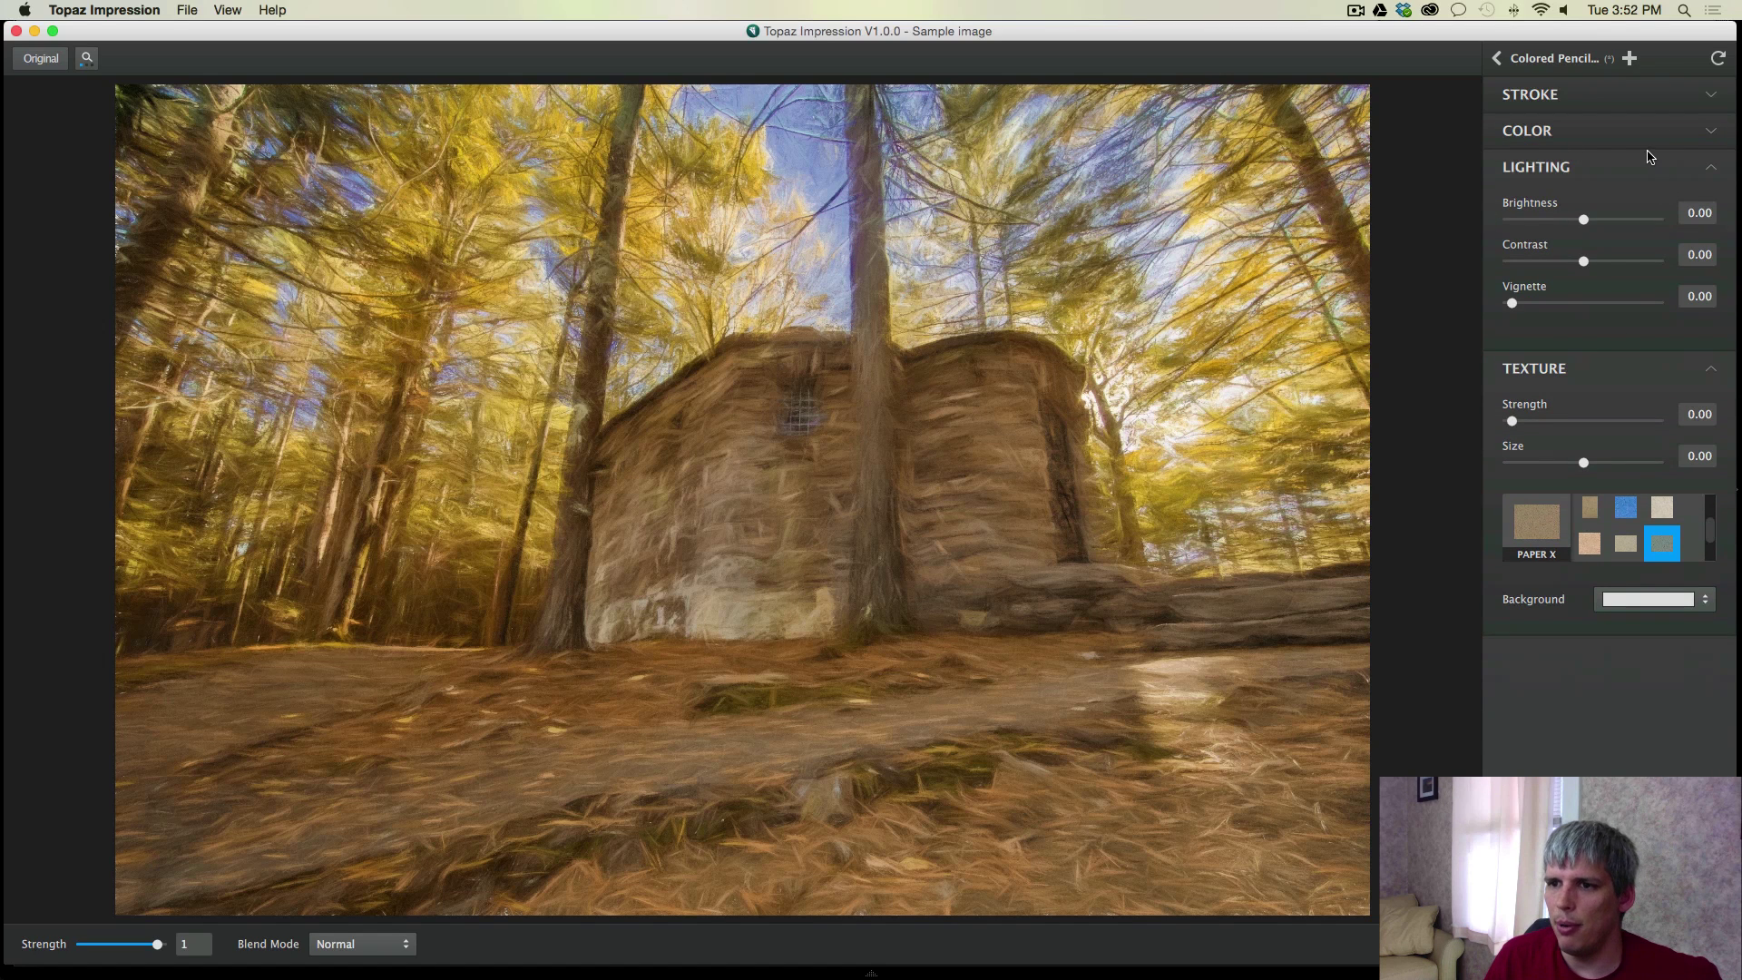
pyautogui.click(1649, 156)
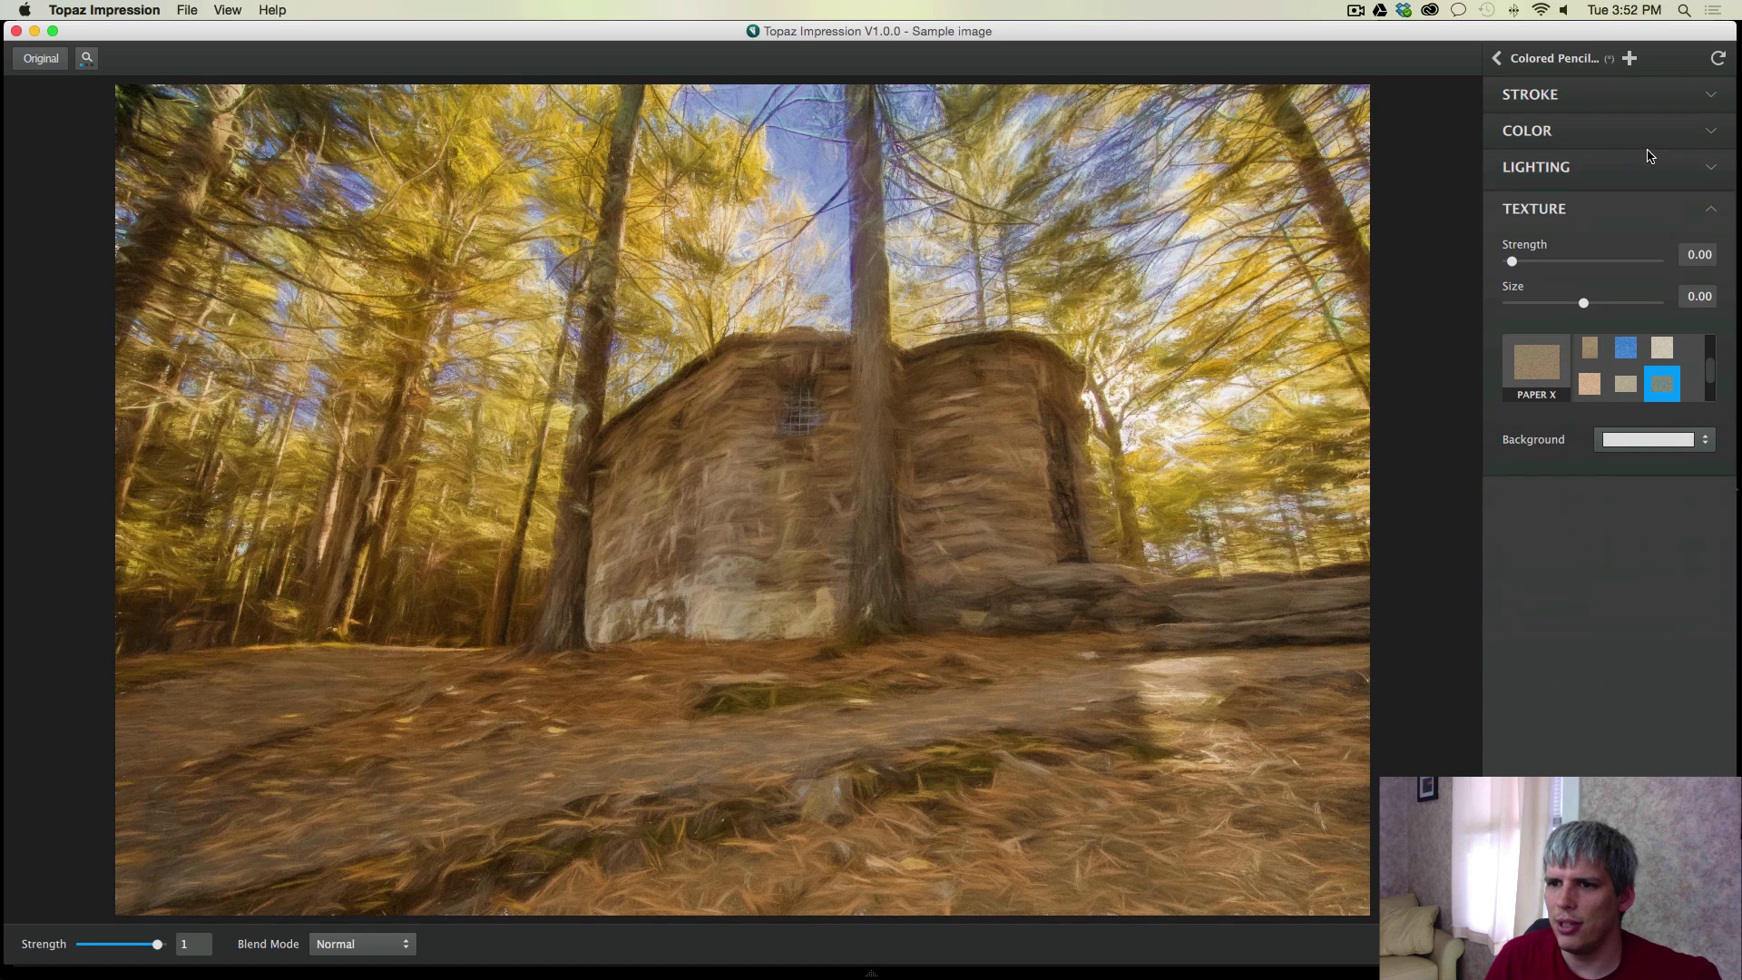
pyautogui.click(1606, 203)
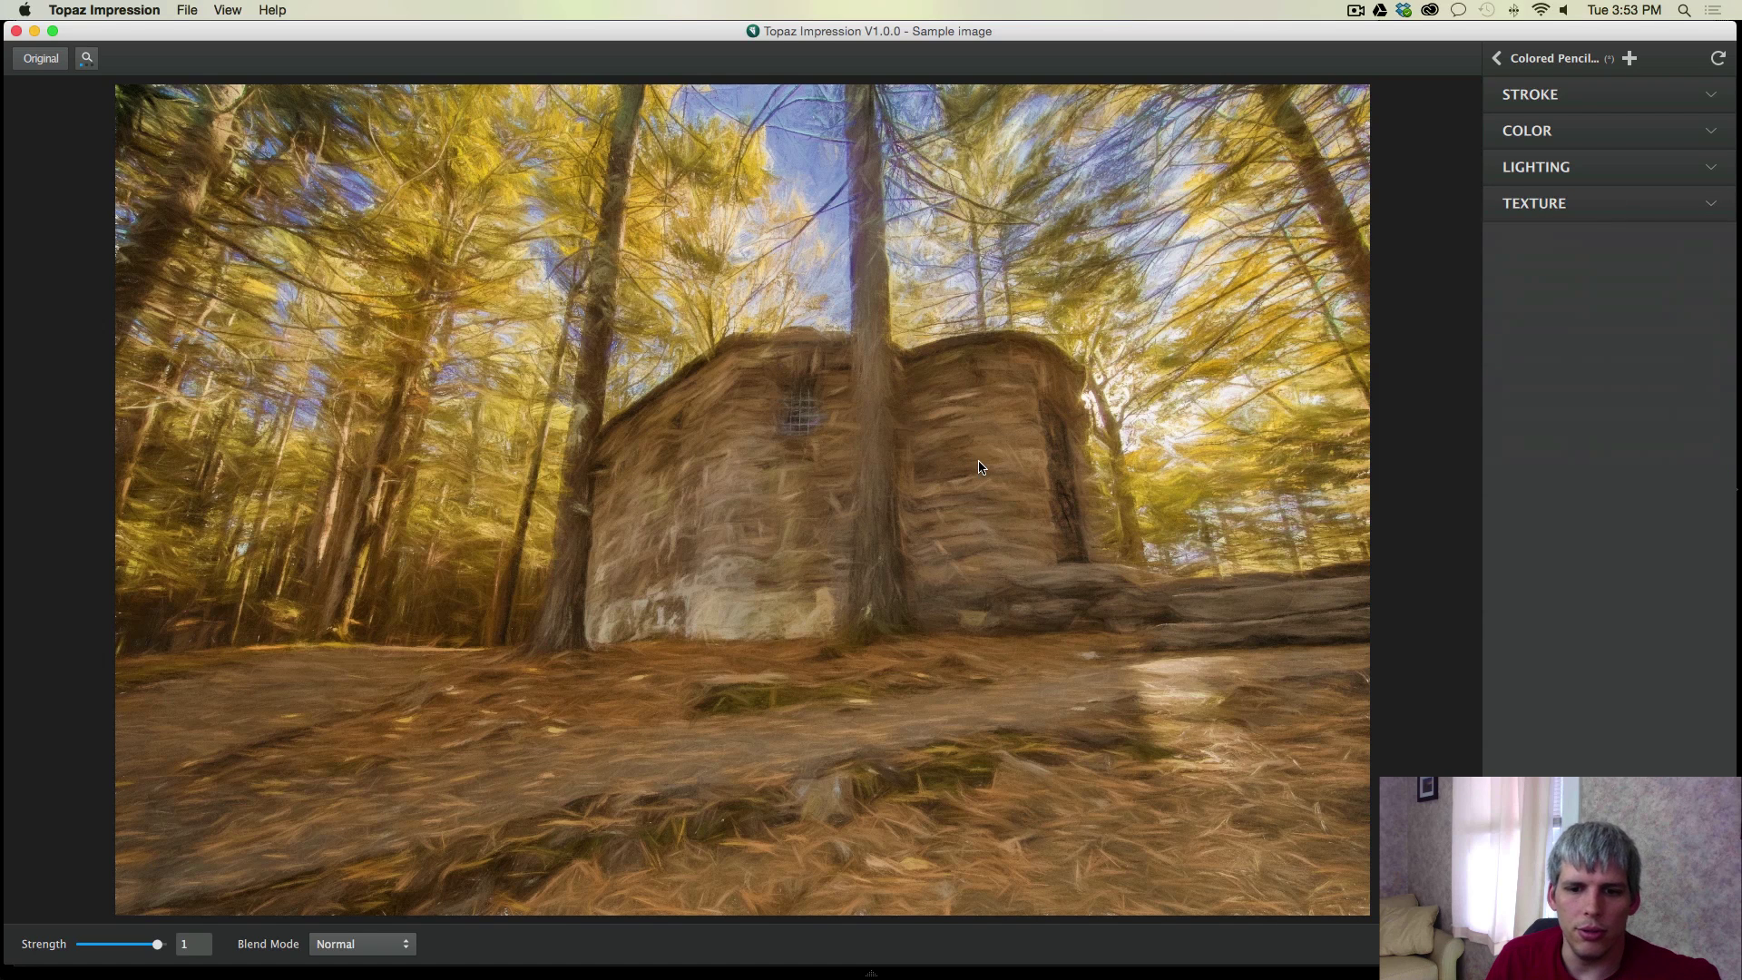
pyautogui.press('Escape')
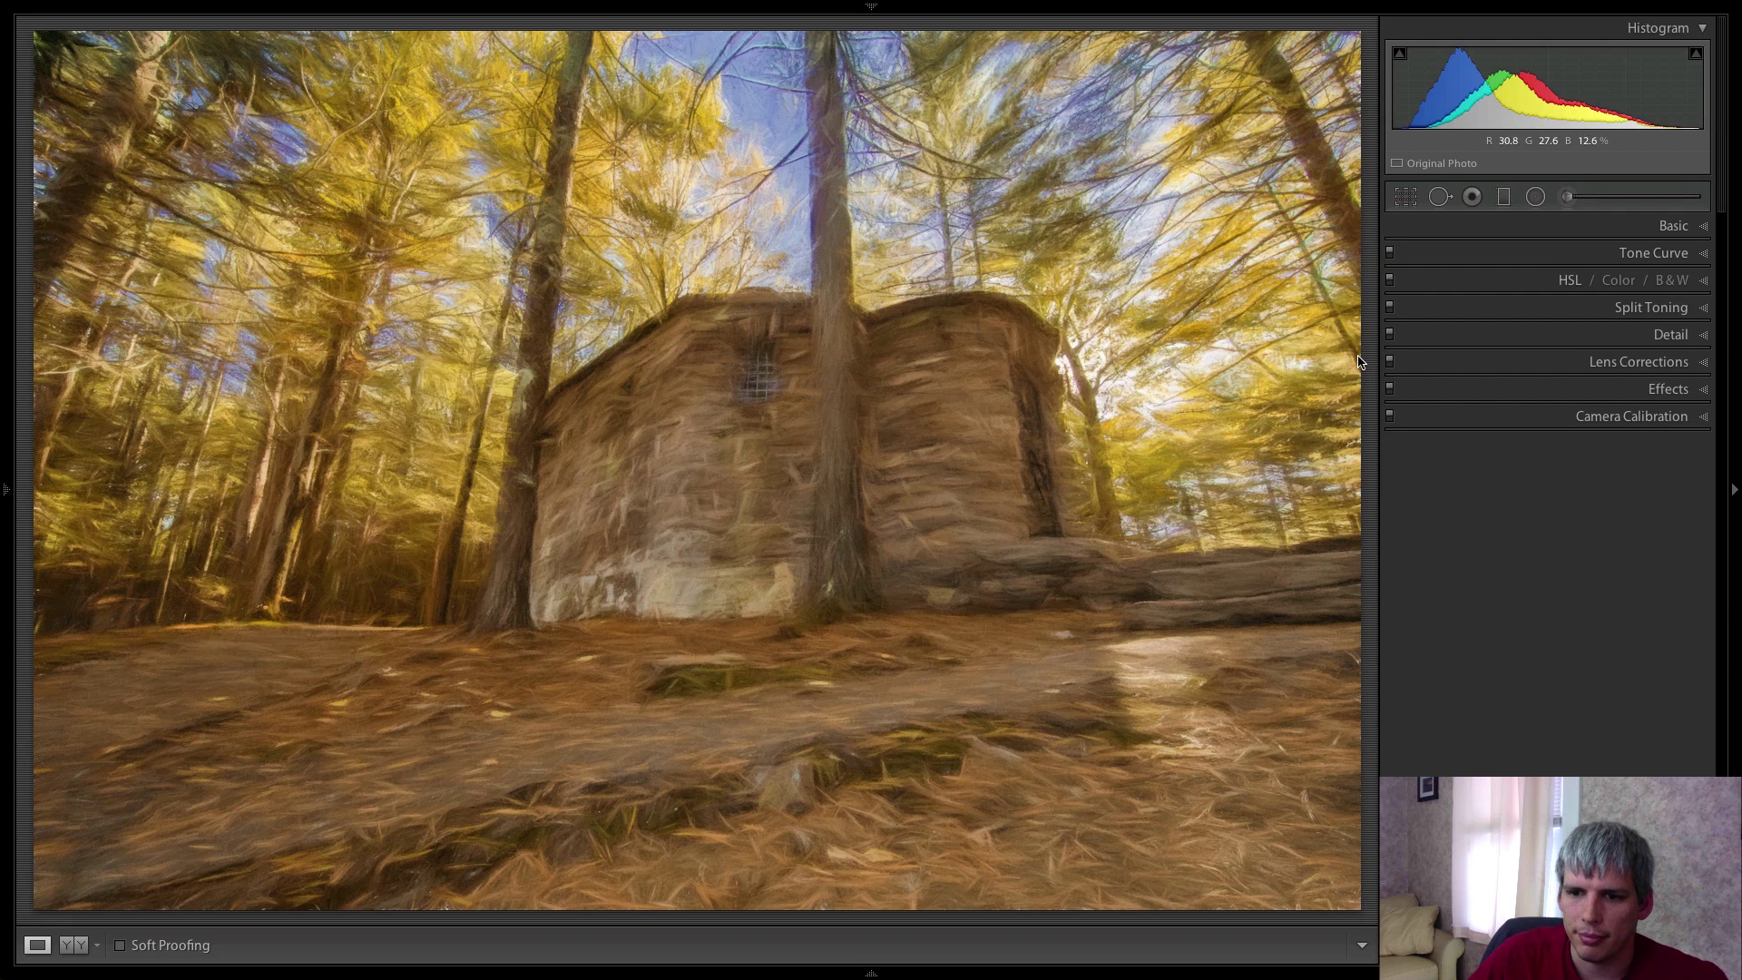
# In the Basic panel, raise Contrast and lower Saturation to -6.
pyautogui.click(1623, 228)
pyautogui.moveTo(1574, 386); pyautogui.dragTo(1500, 417)
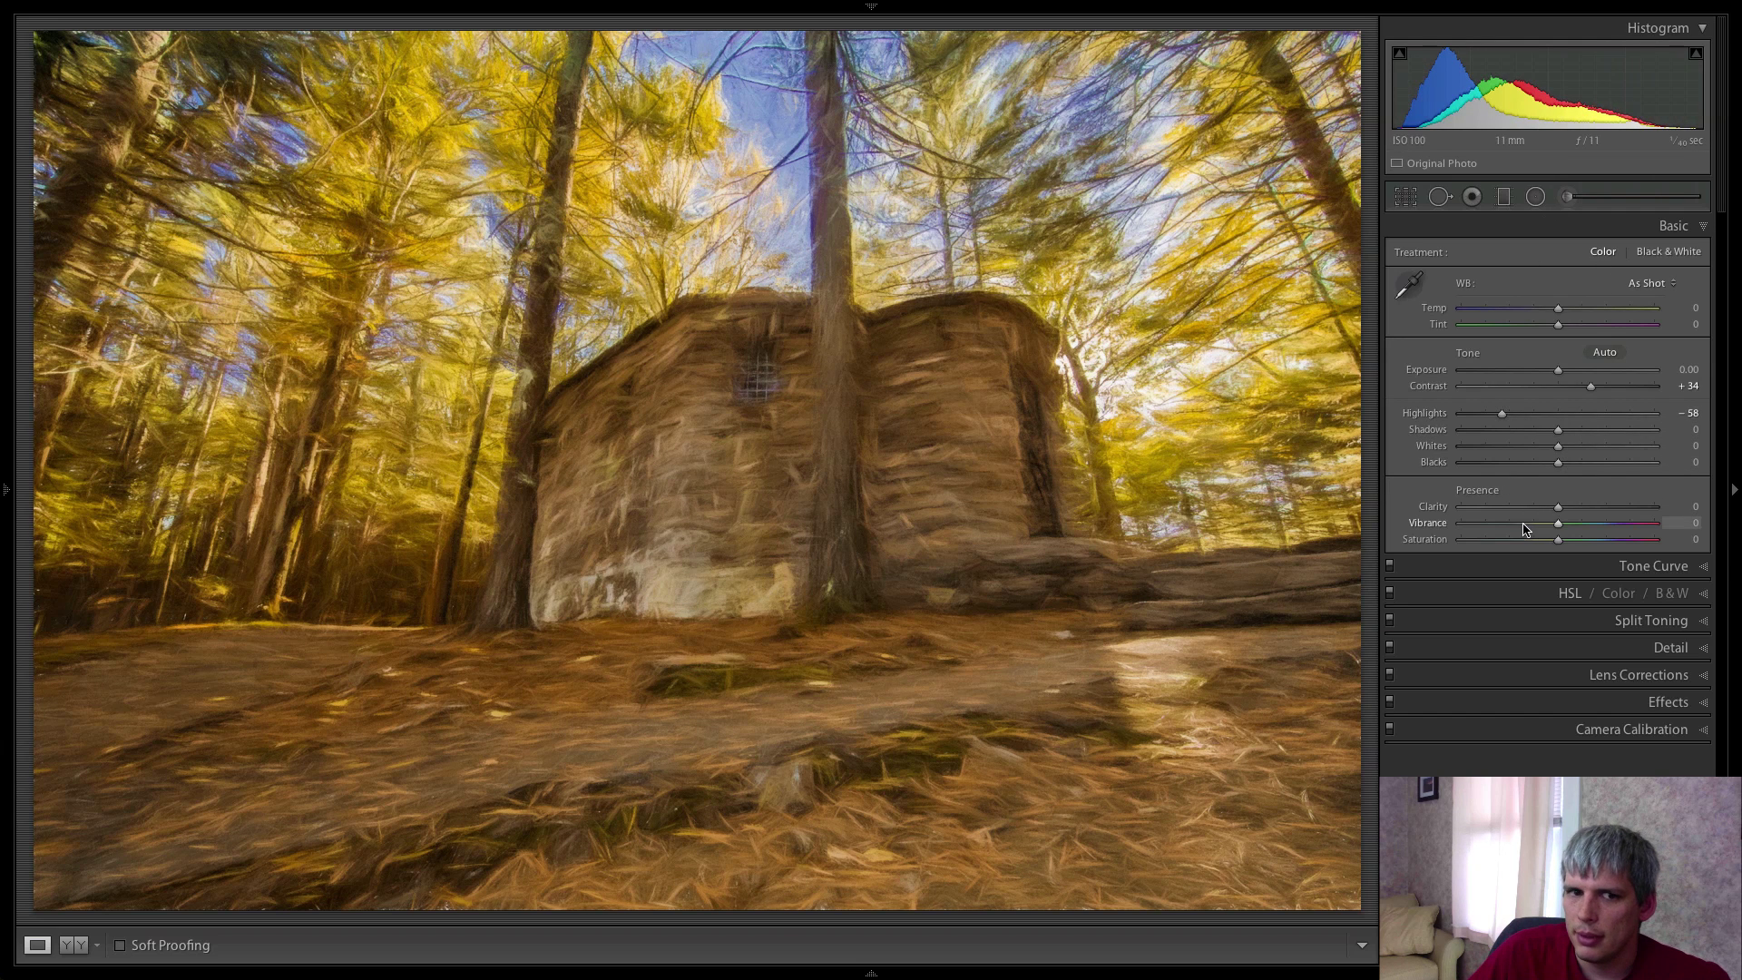
pyautogui.moveTo(1557, 540); pyautogui.dragTo(1552, 543)
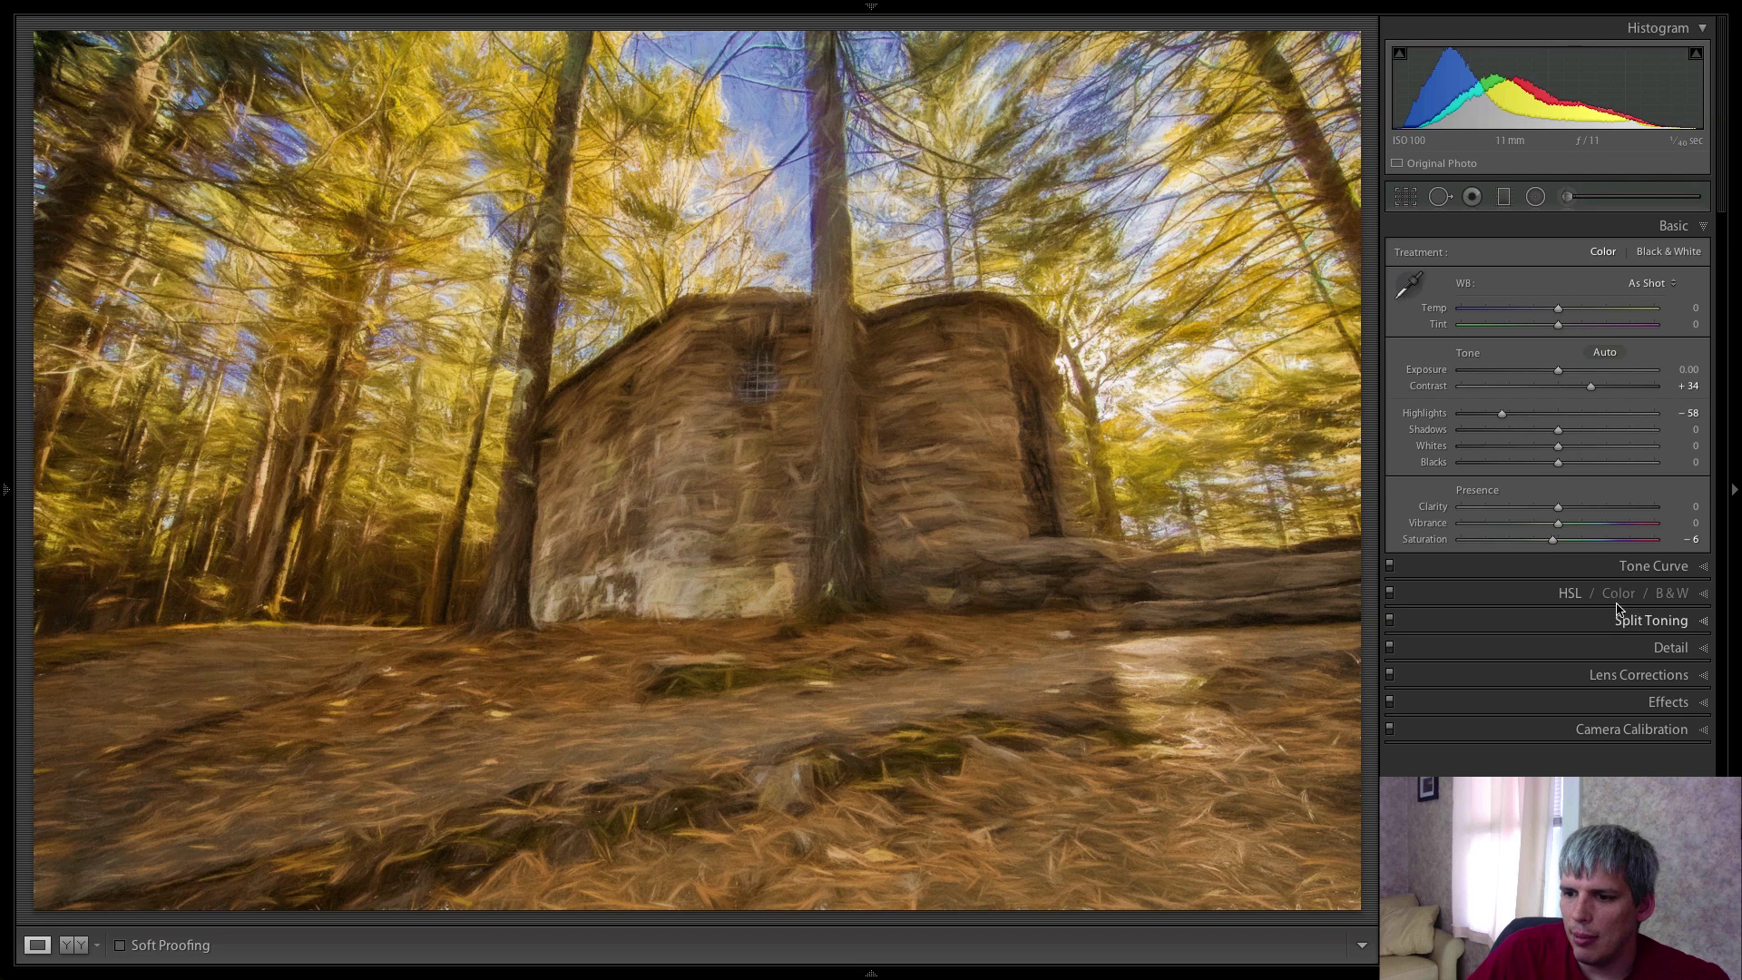
# Raise the Blue luminance in HSL to +31 to brighten the sky.
pyautogui.click(1570, 593)
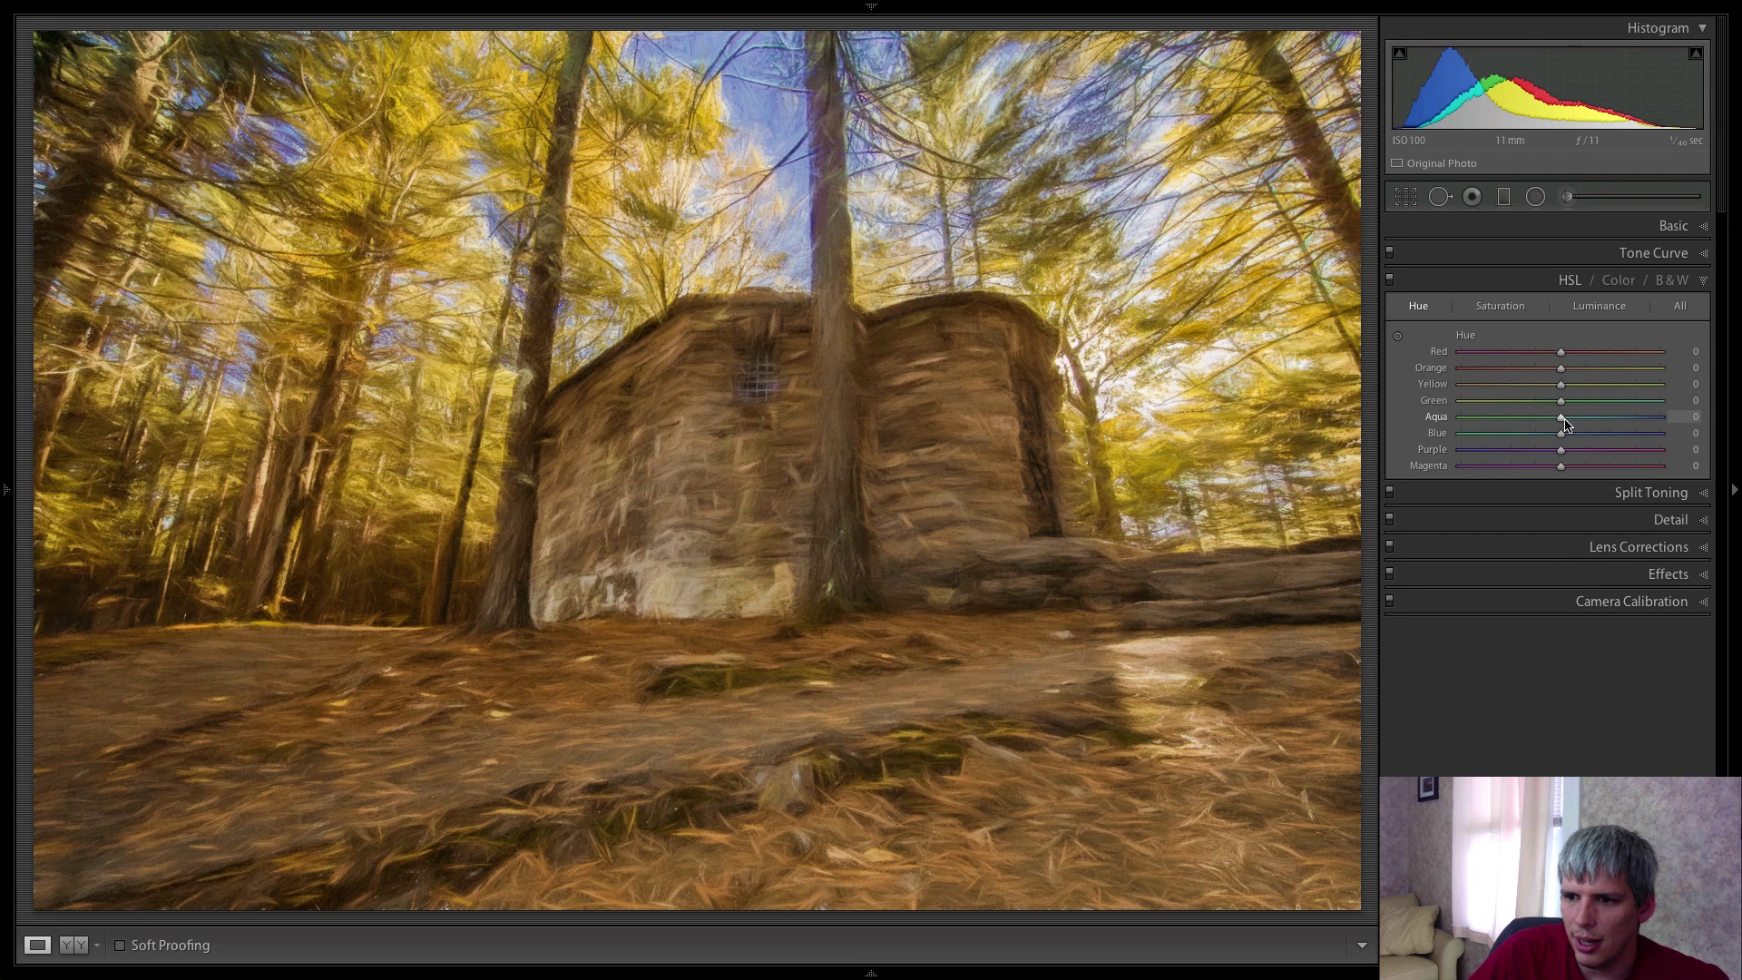
pyautogui.click(1598, 306)
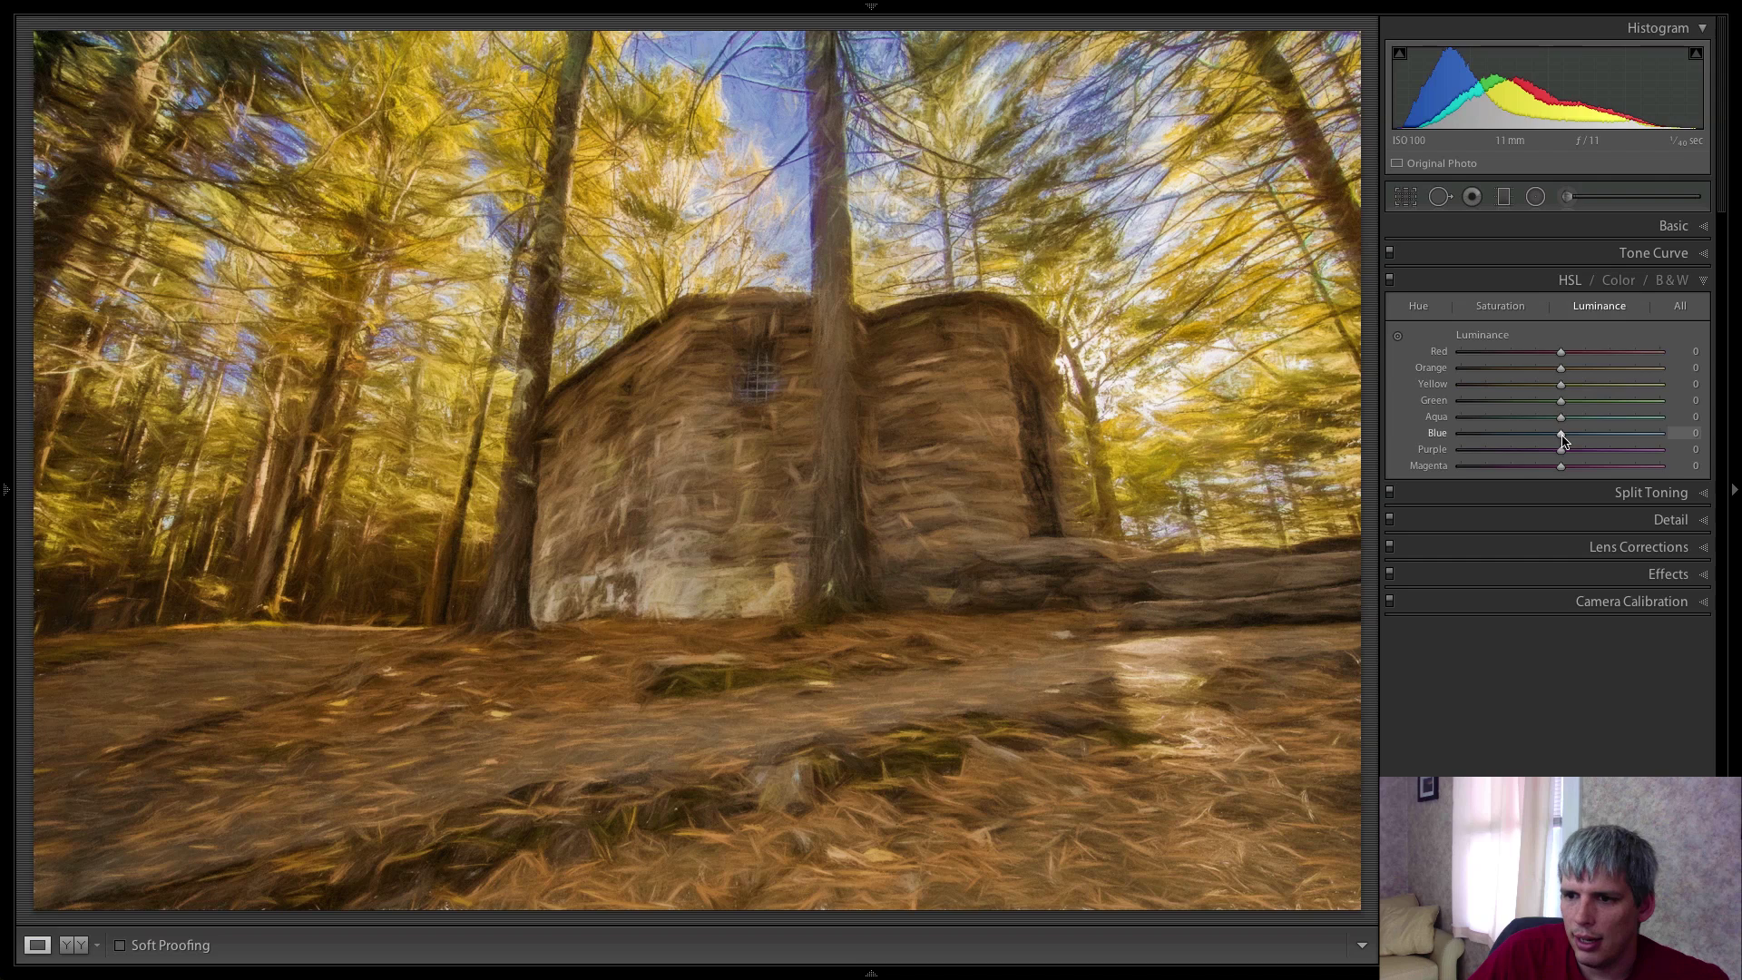
pyautogui.moveTo(1560, 433); pyautogui.dragTo(1592, 439)
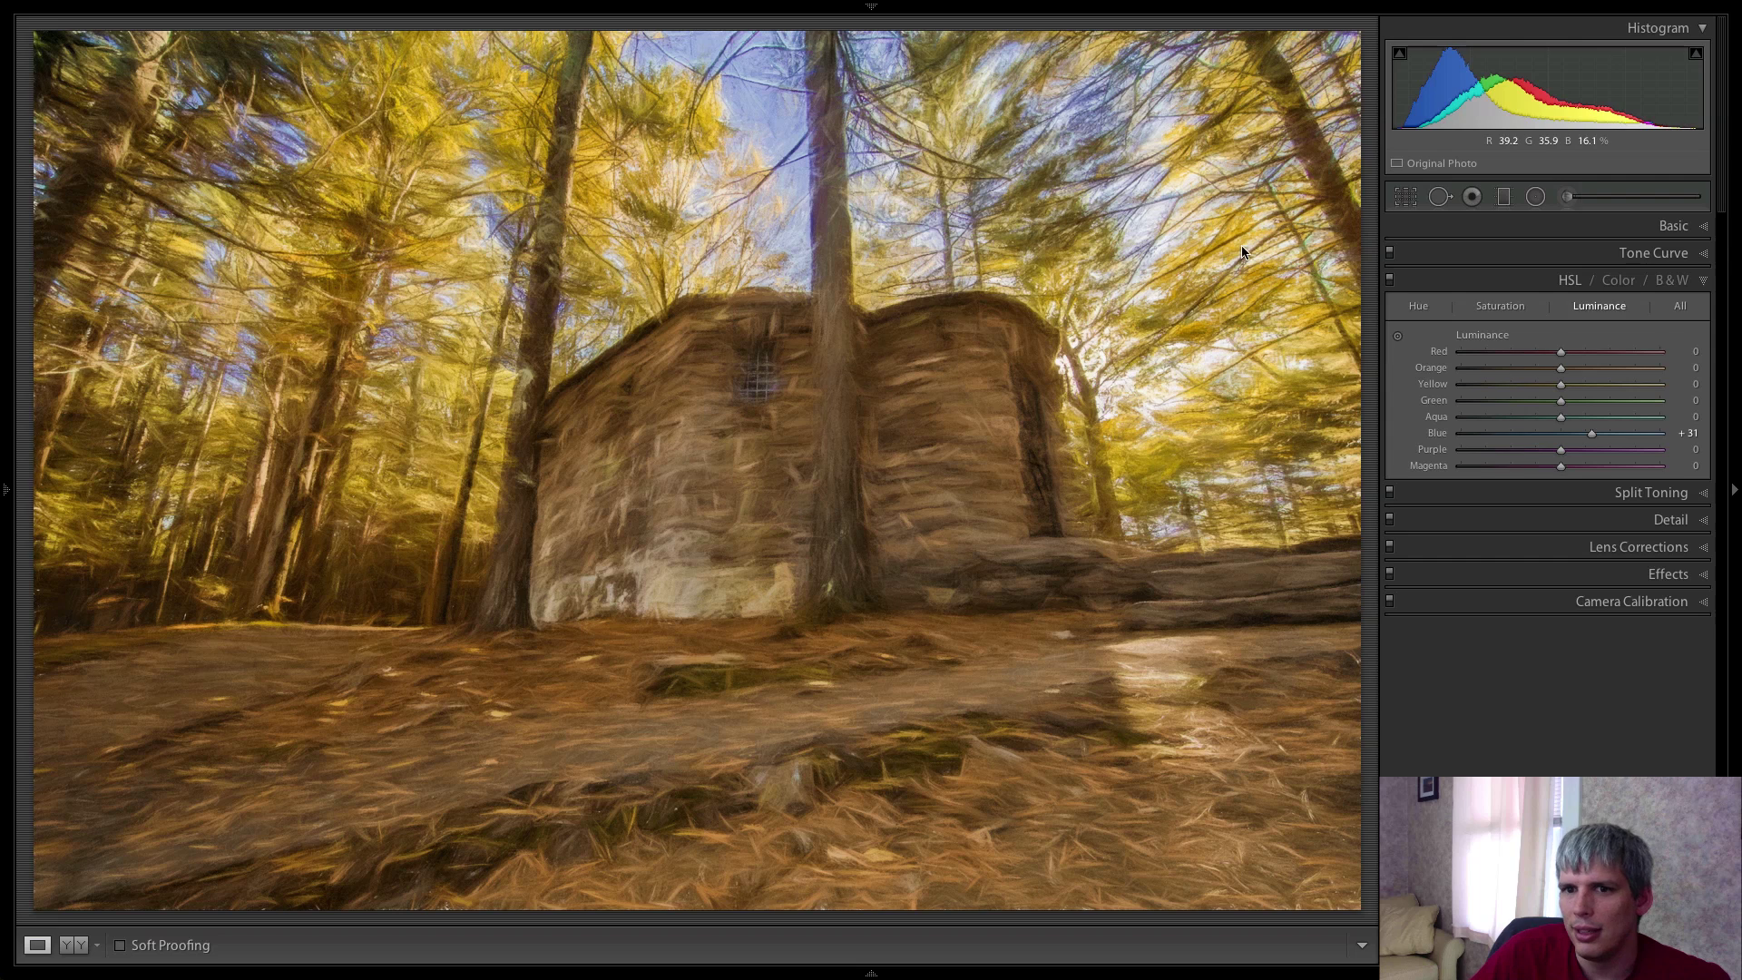
pyautogui.click(1566, 197)
pyautogui.click(1567, 196)
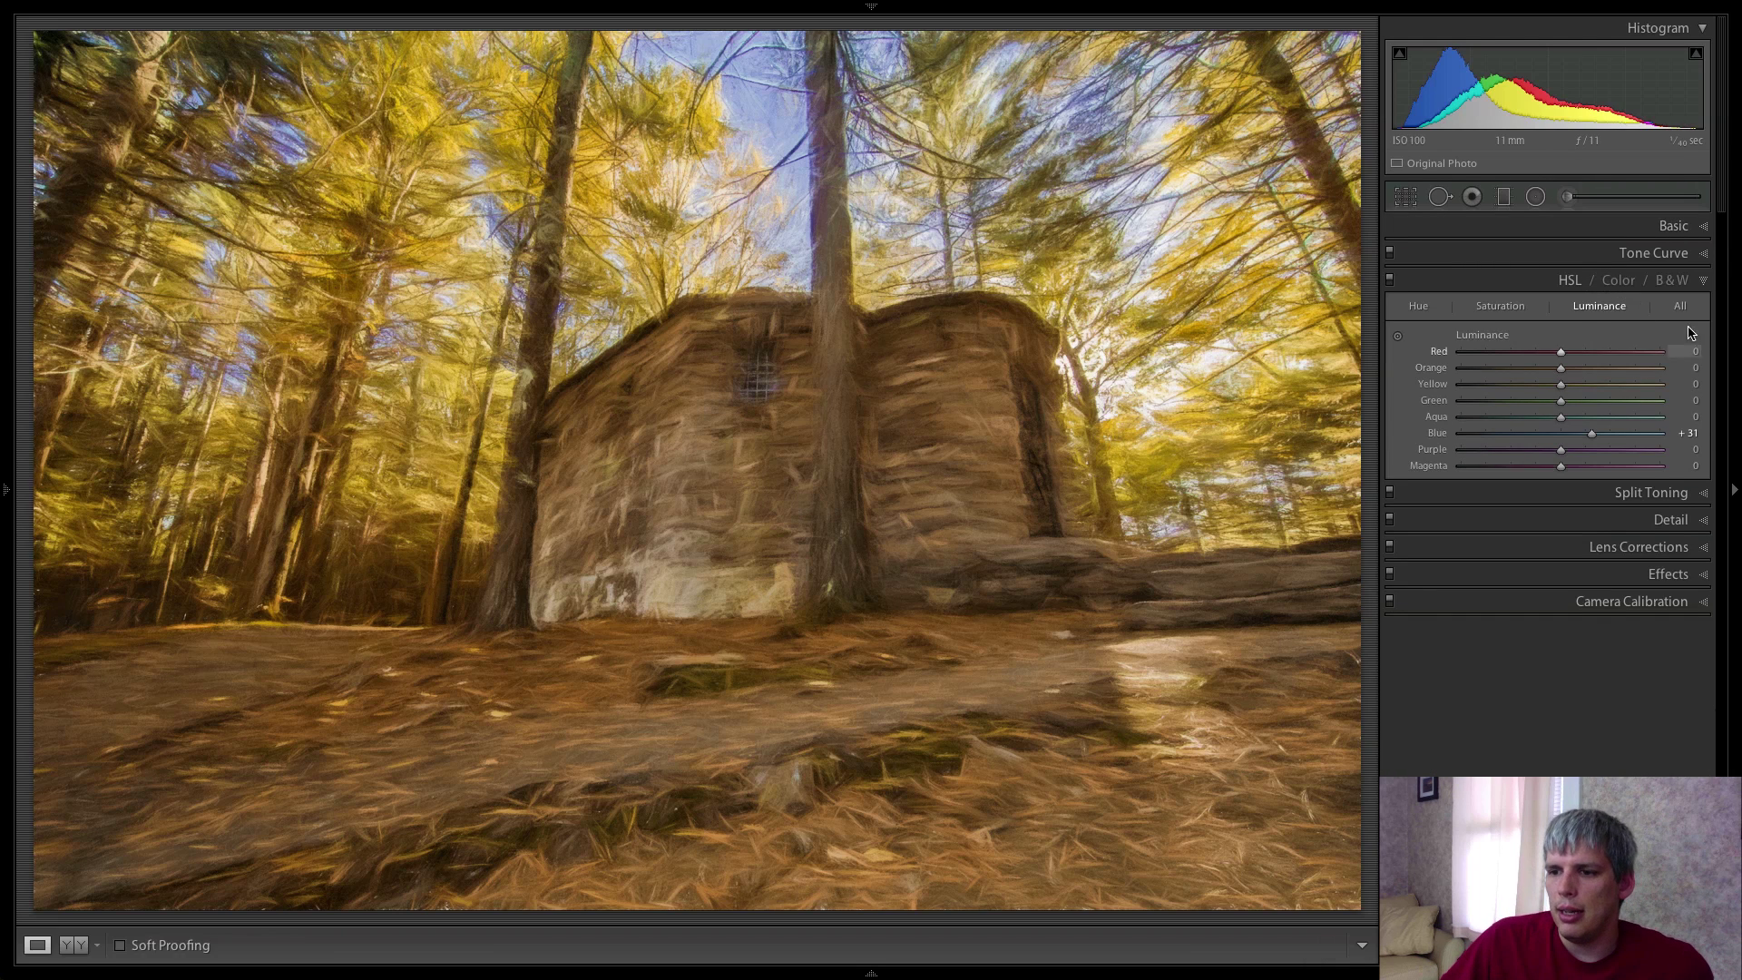
# Collapse the HSL / Color / B&W panel so the painted hut copy stays in view.
pyautogui.click(1700, 282)
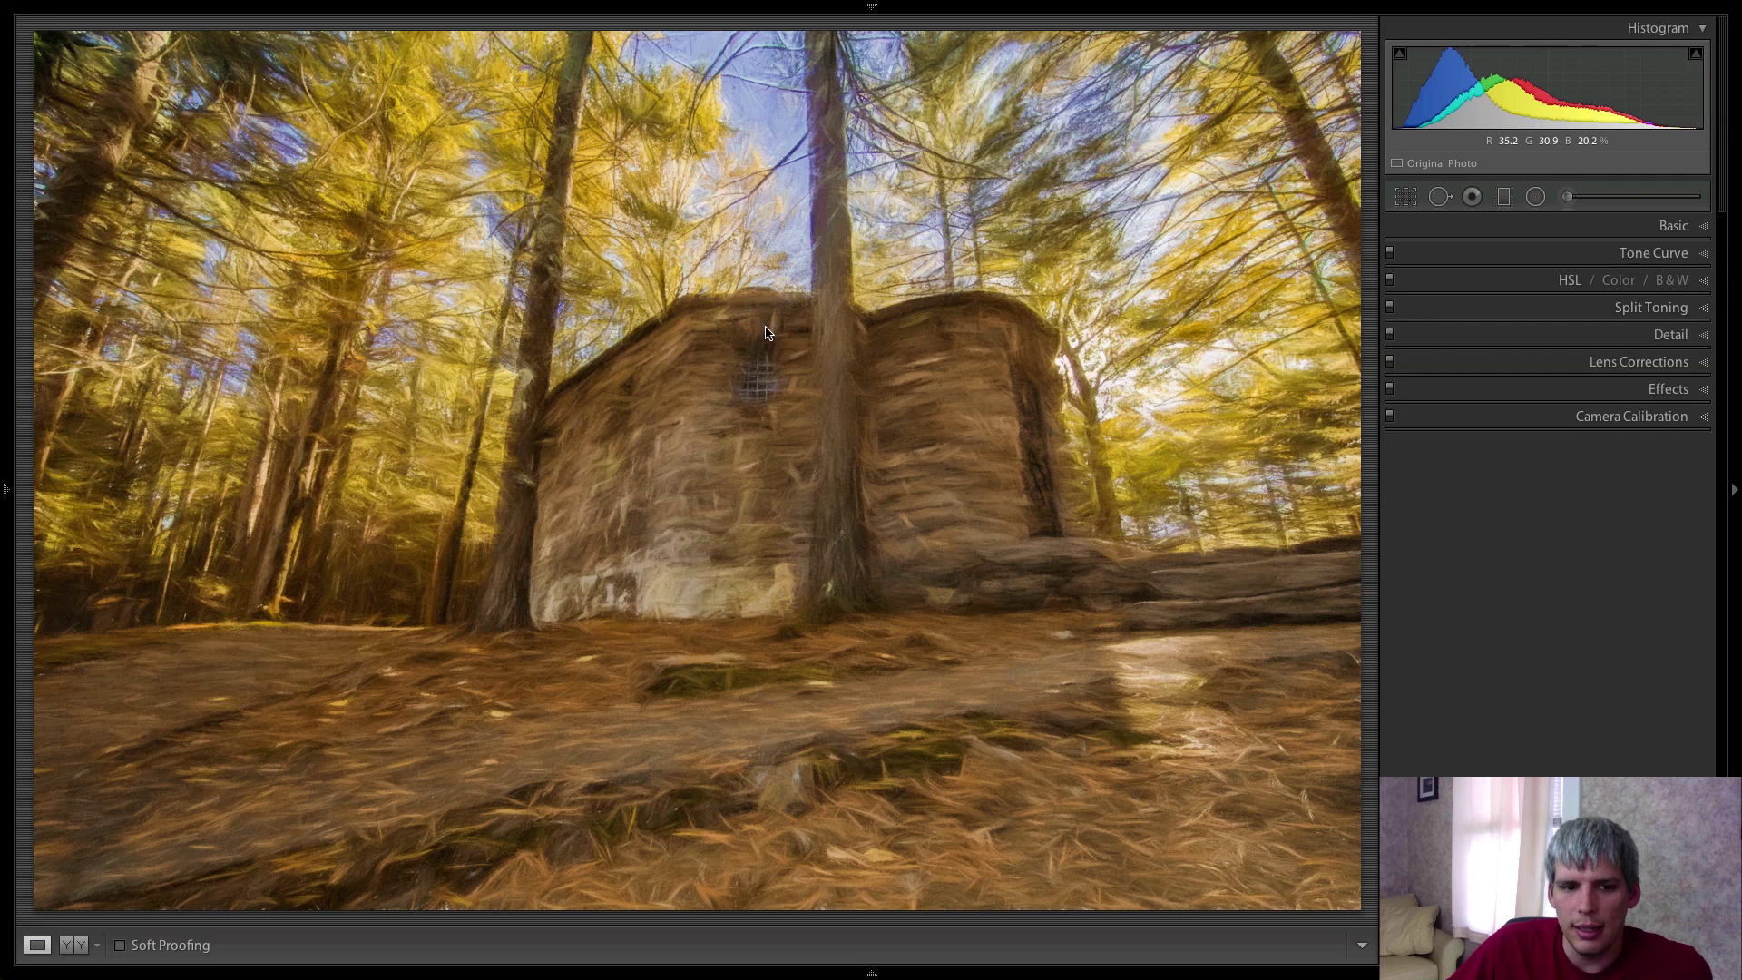